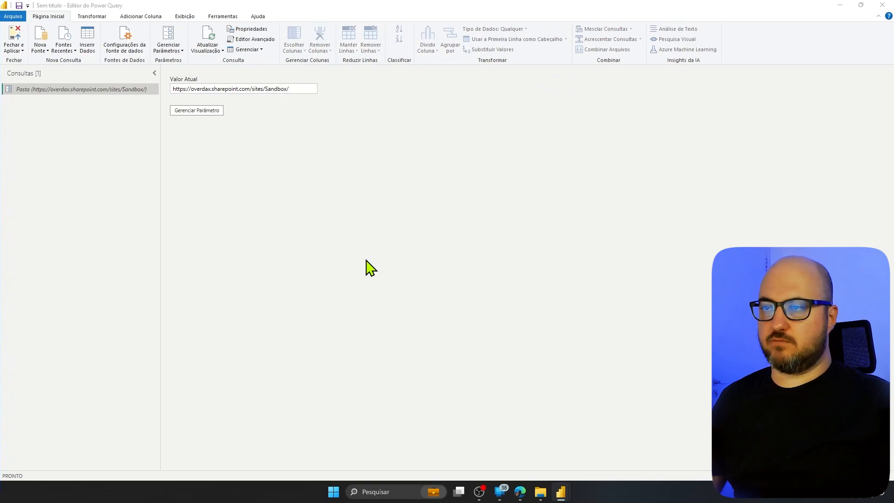
Set the SharePoint folder's site URL to be supplied by a parameter instead of typed text
click(309, 232)
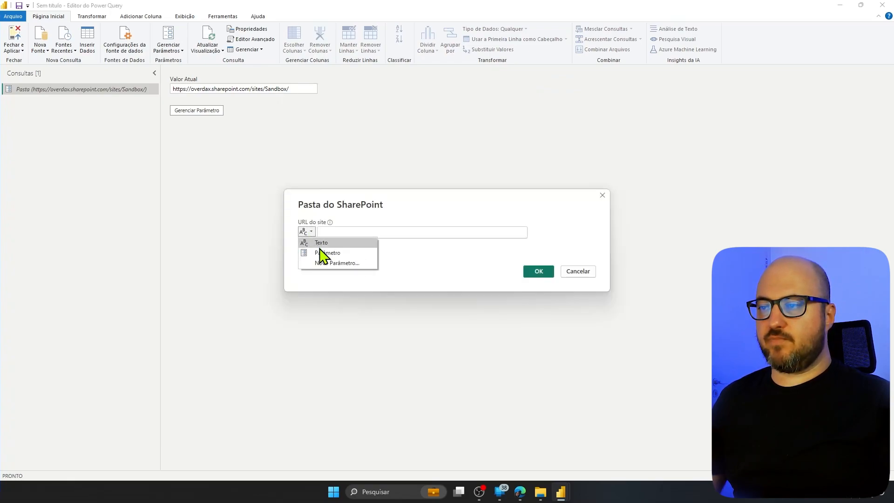
click(326, 253)
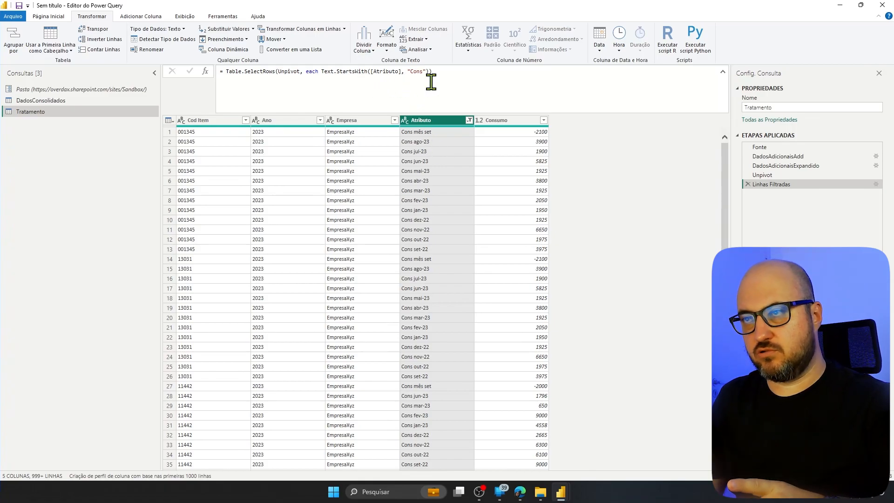
Insert a let … in expression before Text.StartsWith in the Linhas Filtradas formula, declaring a variable named __FinalAtributo
click(319, 72)
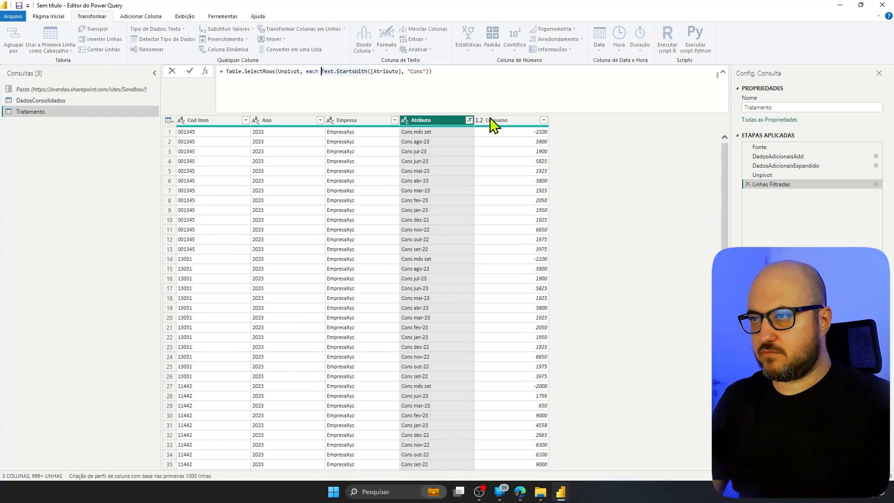
key(Left)
key(Left)
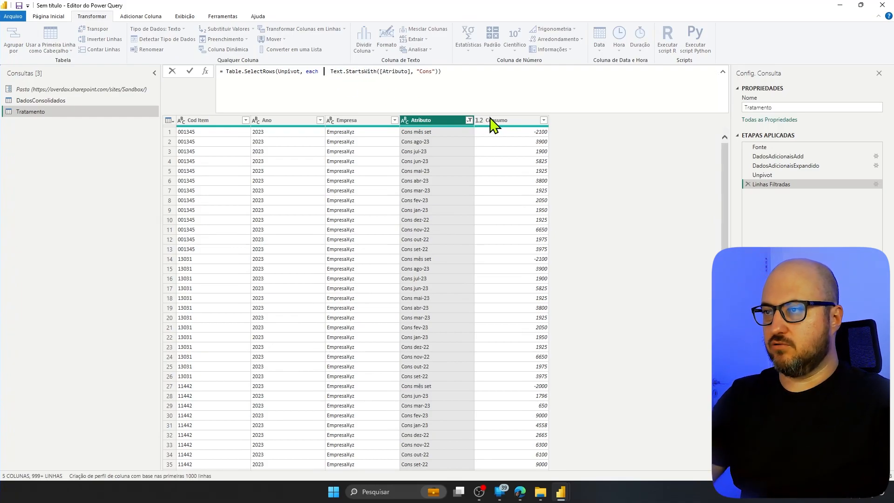
text(let _ in)
key(Left)
key(Left)
key(Left)
key(Left)
text(__)
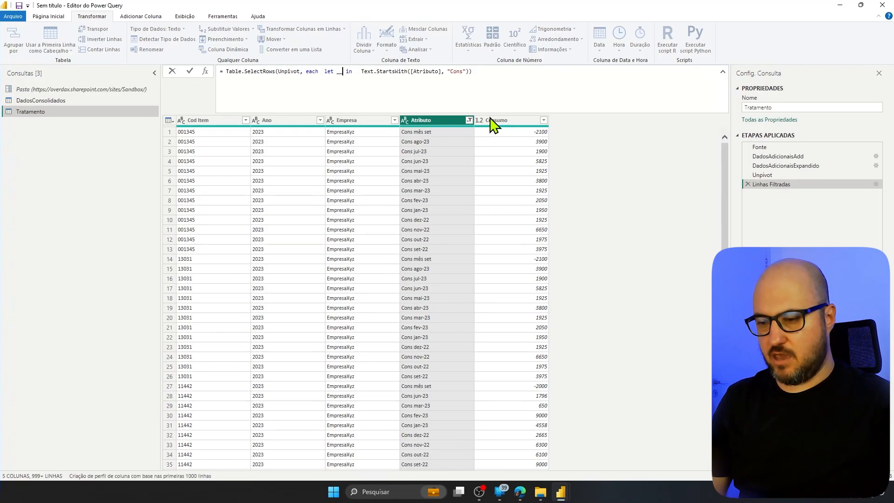
text(f)
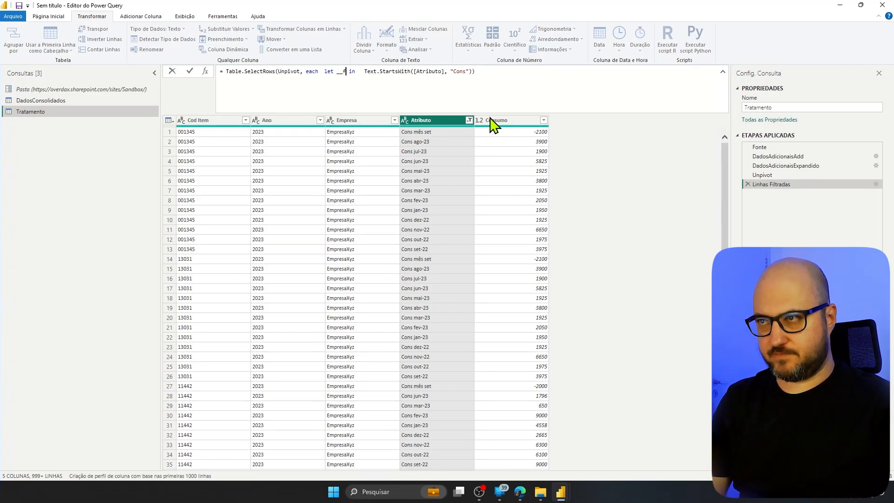
text(inal)
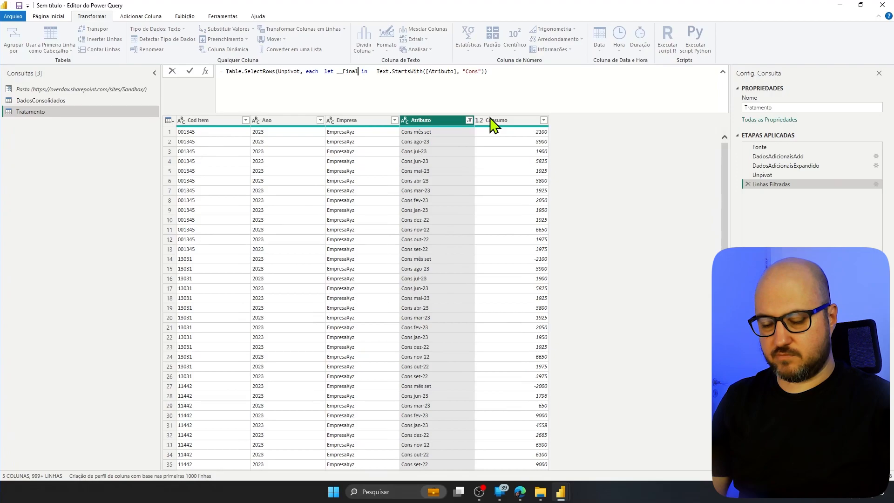
text(Atributo )
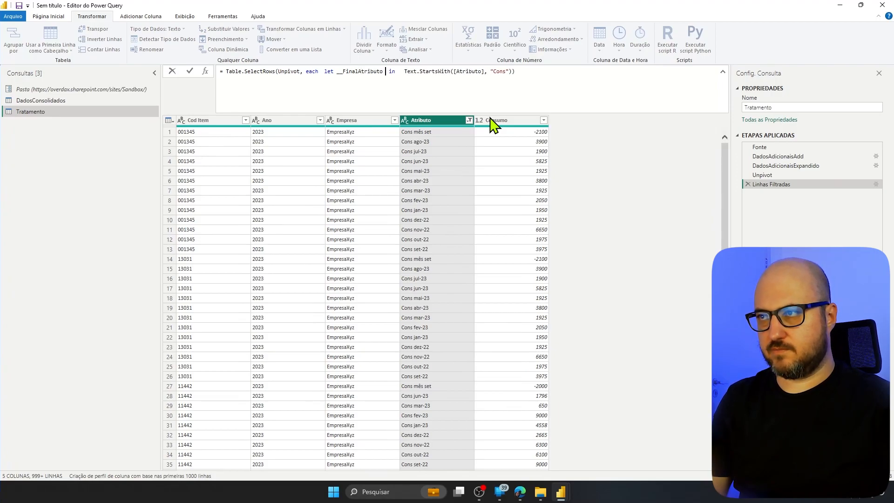
Define __FinalAtributo as Text.AfterDelimiter([Atributo],"-")
text(= Text)
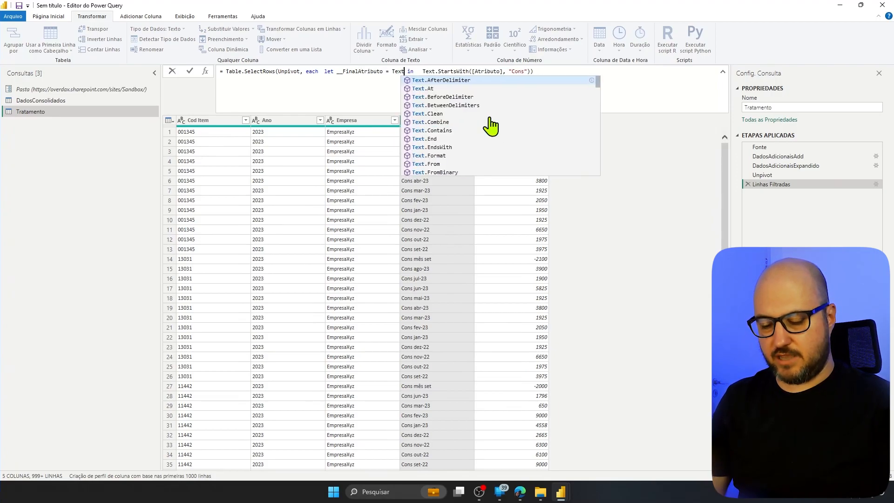
text(.AfterDelimiter)
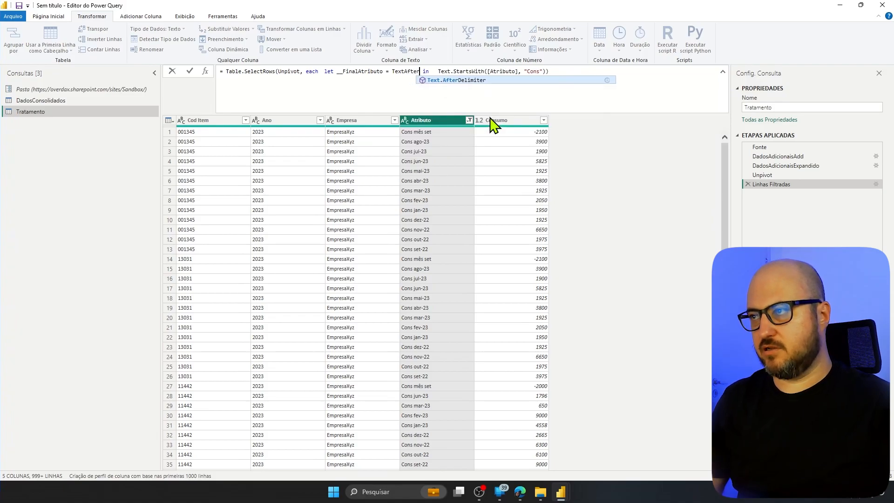
key(Tab)
text(()
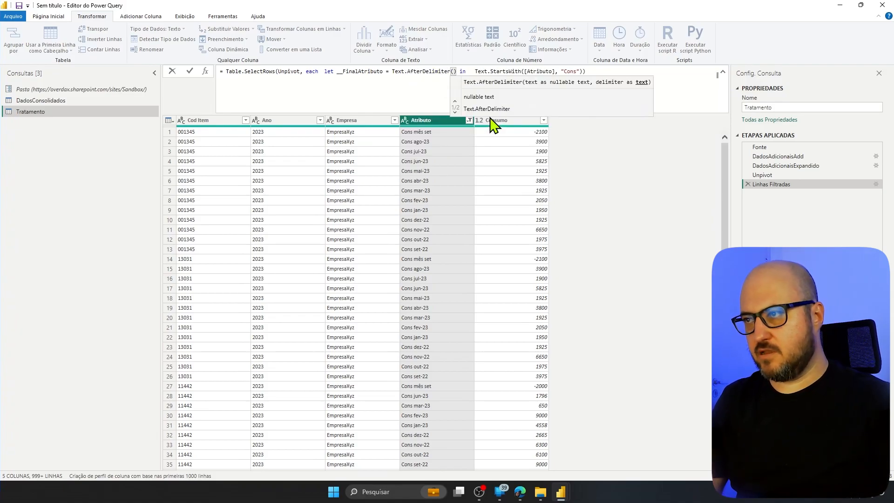
text([Atributo])
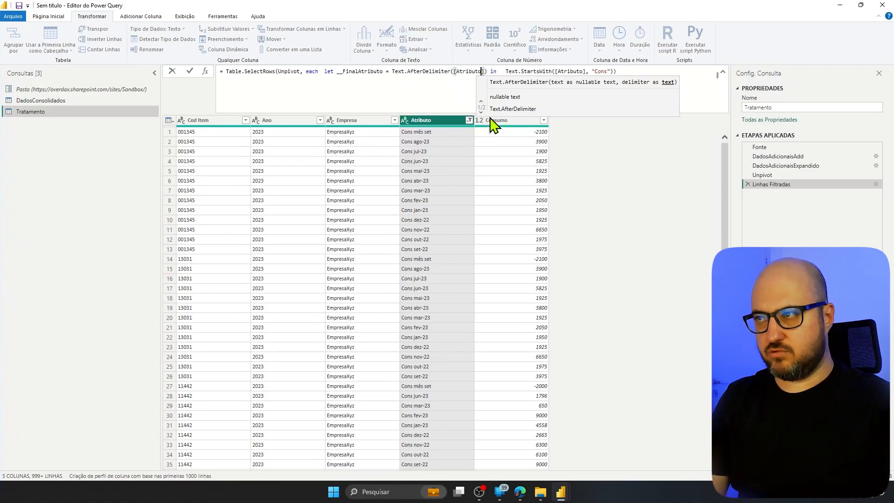
text(])
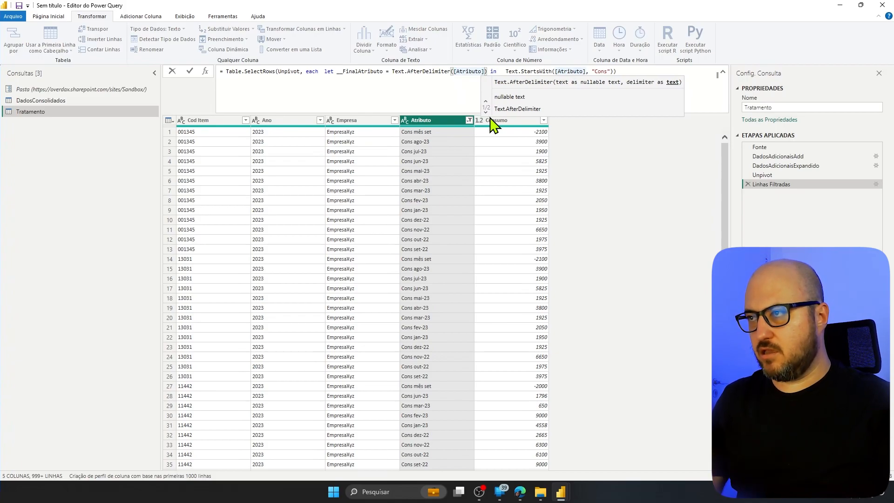
text(,")
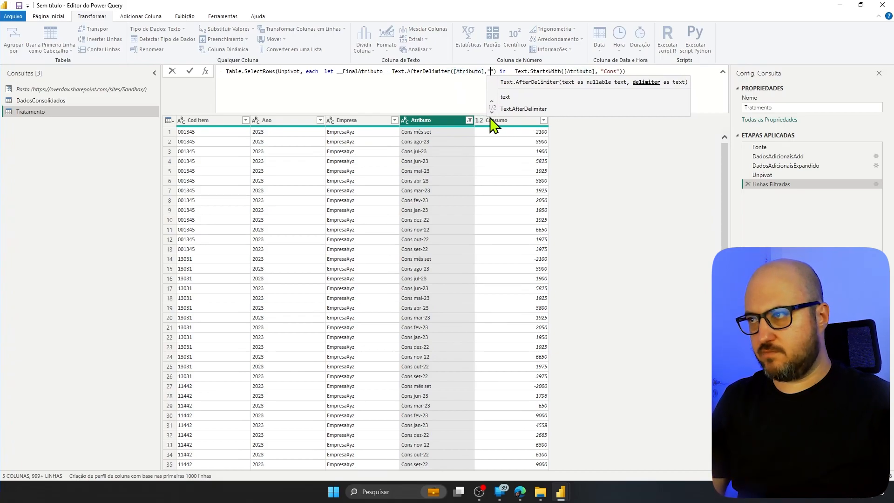
text(-)
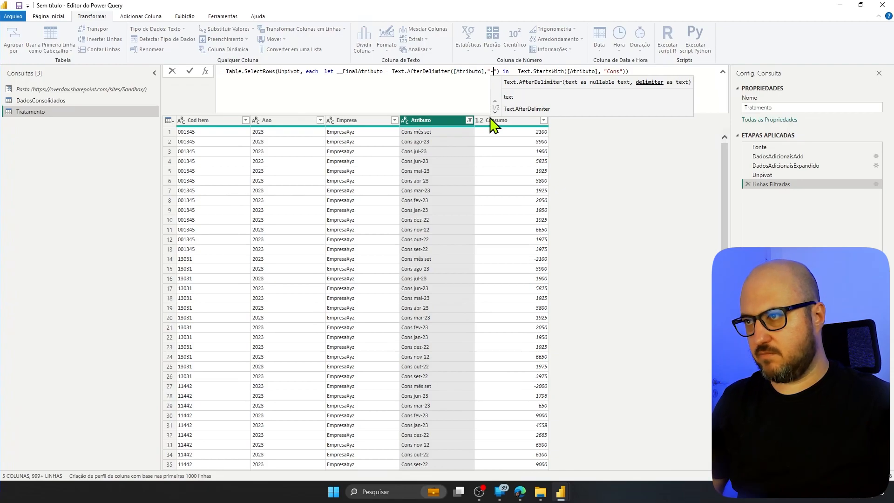
Remove an extra space after in and append the and operator after the Text.StartsWith([Atributo], "Cons") condition
key(Right)
key(Right)
key(Right)
key(Right)
key(Right)
key(Right)
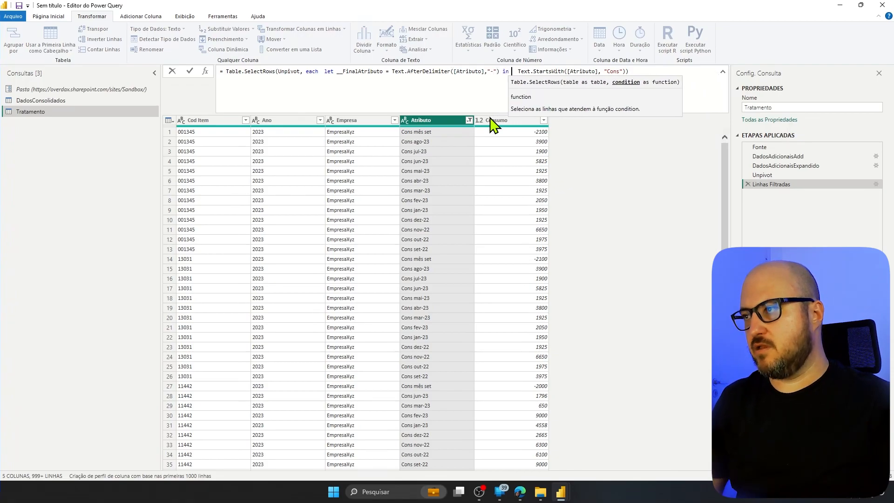
key(Delete)
key(Right)
key(Right)
key(Right)
key(Right)
key(Right)
key(Right)
key(Right)
key(Right)
key(Right)
key(Right)
key(Right)
key(Right)
key(Right)
key(Right)
key(Right)
key(Right)
key(Right)
key(Right)
key(Right)
key(Right)
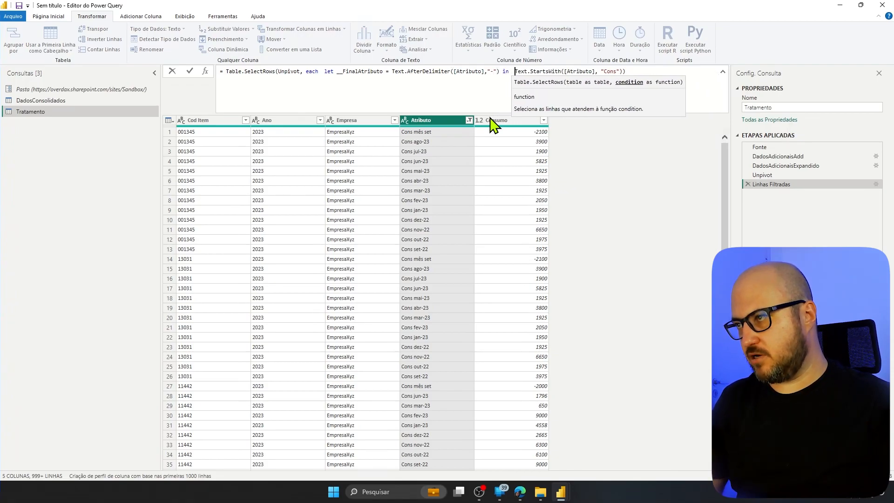
key(Right)
key(Right)
key(Right)
key(Right)
key(Right)
key(Right)
key(Right)
key(Right)
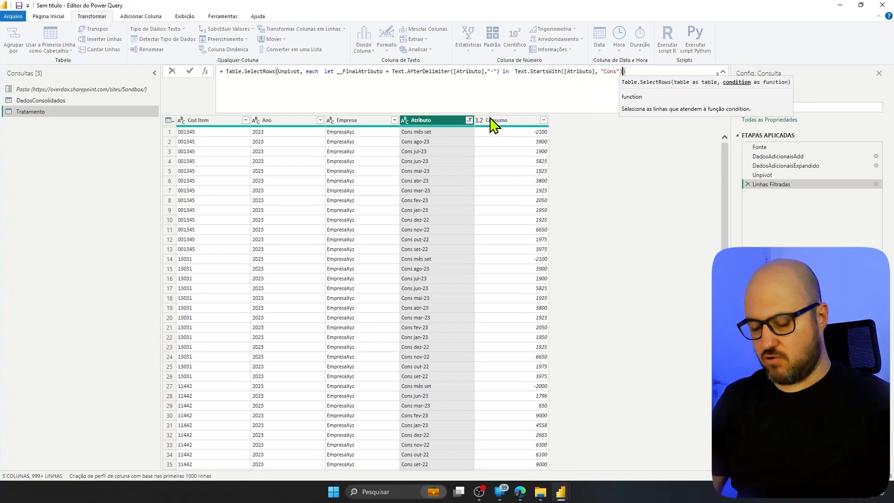
text(and)
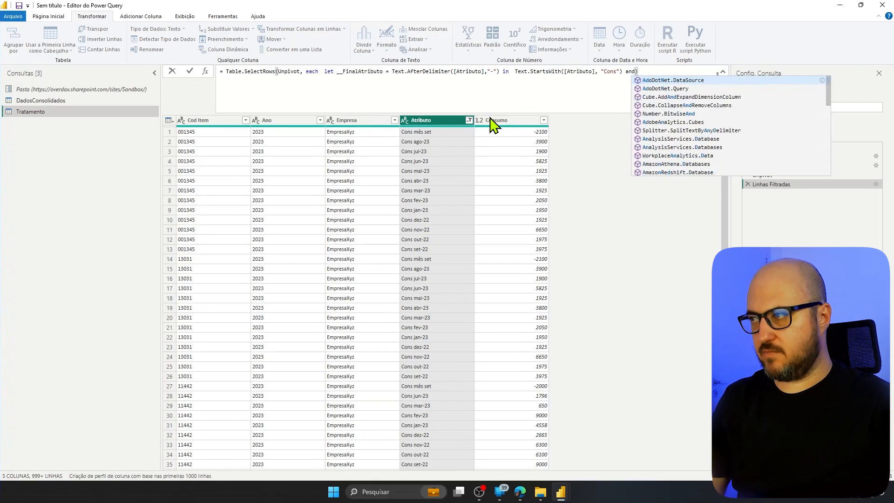
key(Escape)
Add a multi-line parenthesised block after and, with an or operator on its own line inside
key(shift+Return)
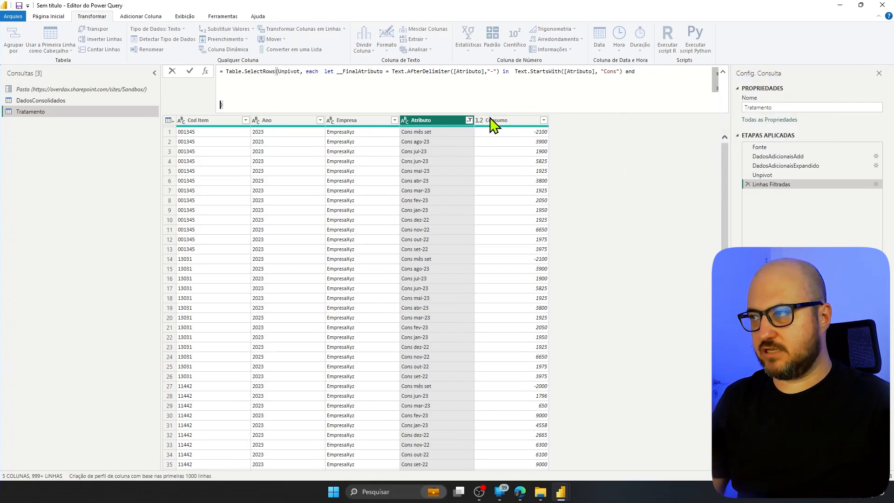
key(Up)
key(Up)
text(()
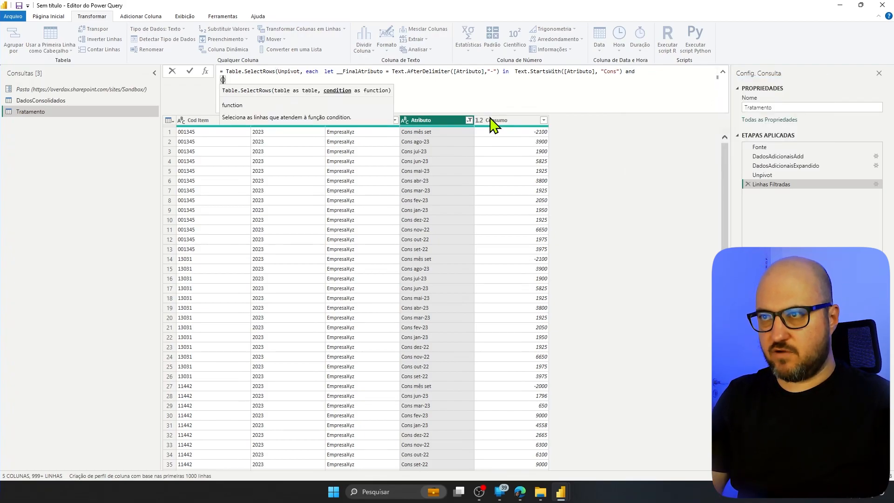
key(shift+Return)
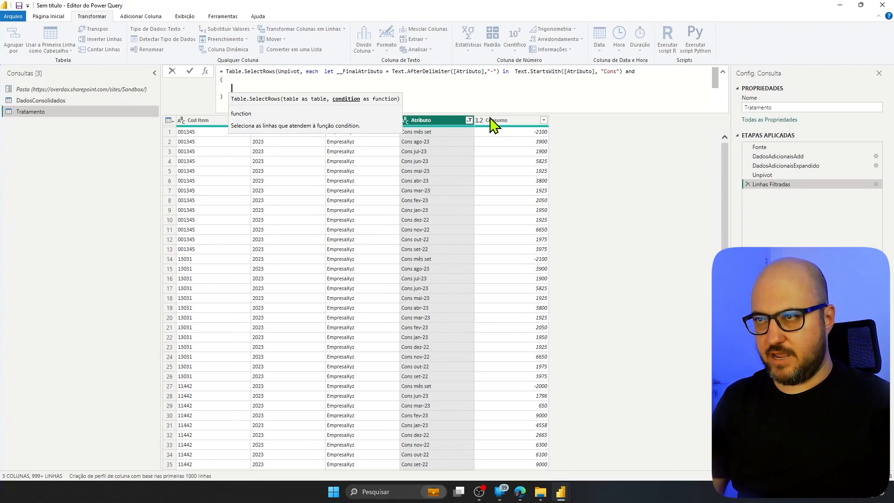
text(or)
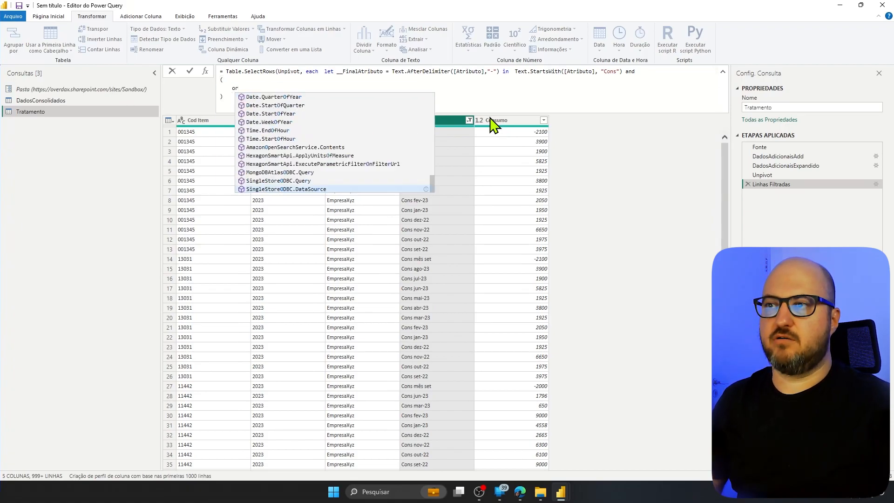
Enter __FinalAtributo = Text.End([Ano],2) as the first condition, before or inside the parentheses
click(259, 80)
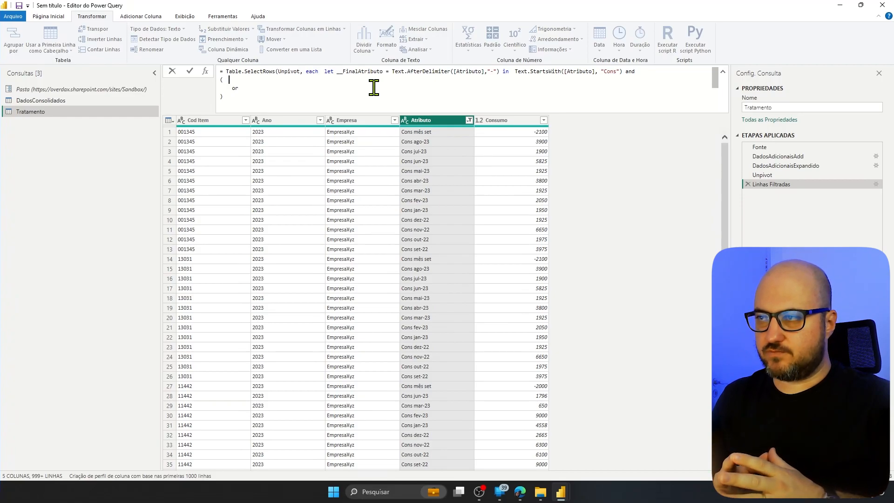
double_click(359, 72)
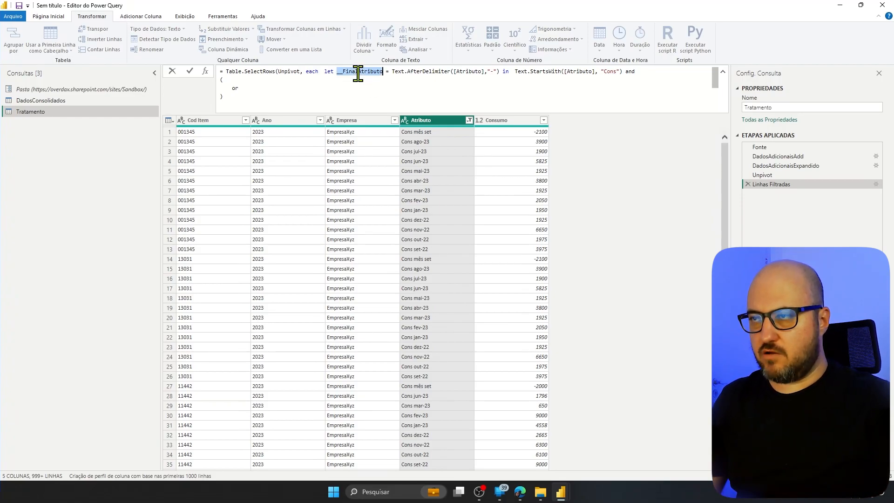
key(ctrl+c)
click(272, 79)
key(ctrl+v)
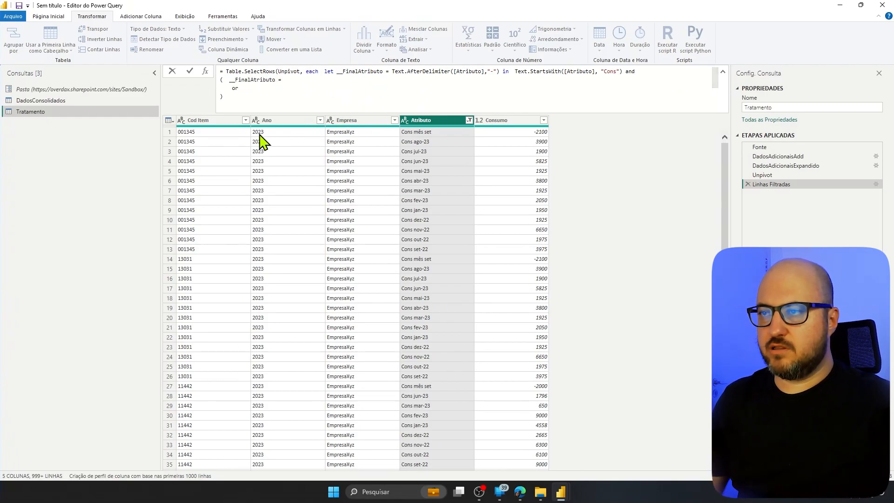
text(= T)
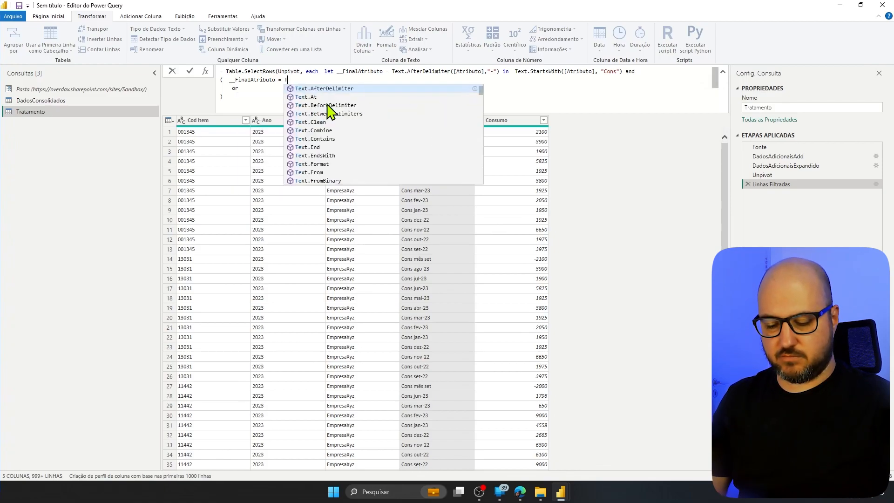
text(ext.End)
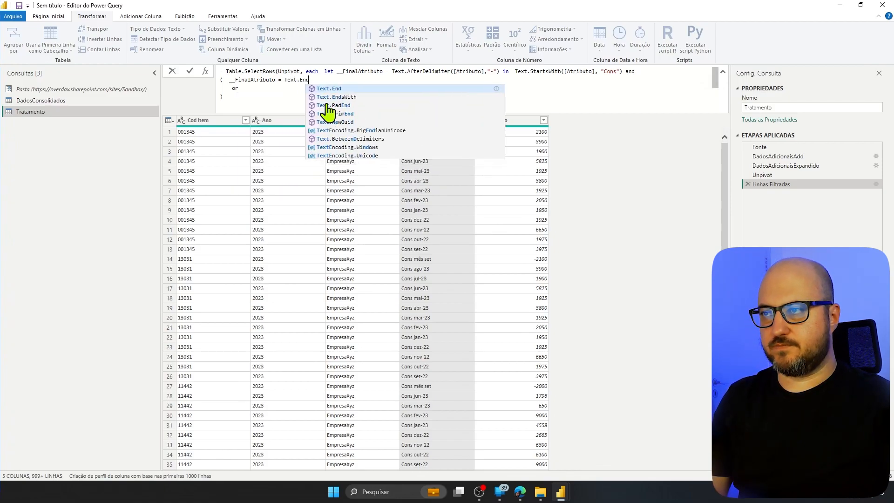
key(Escape)
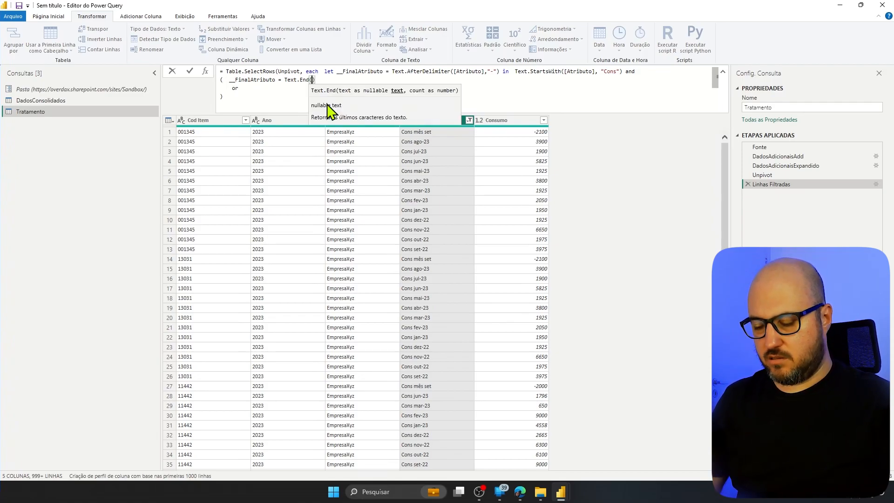
text([)
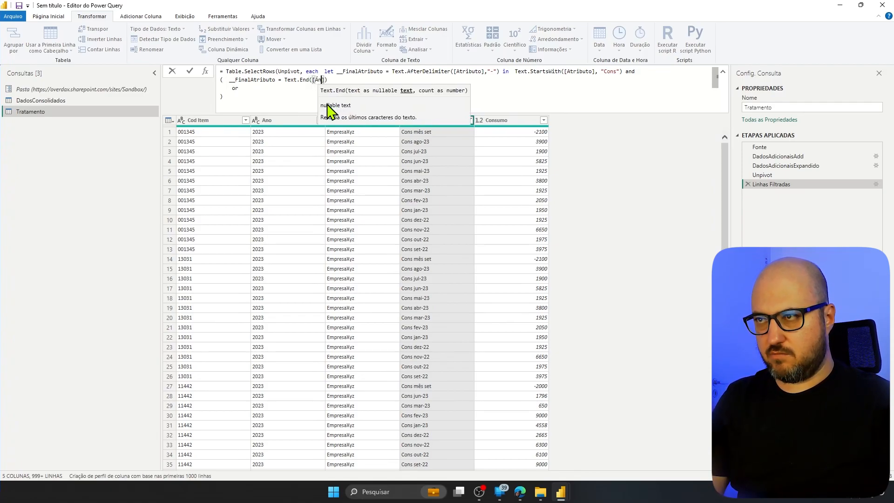
text(Ano])
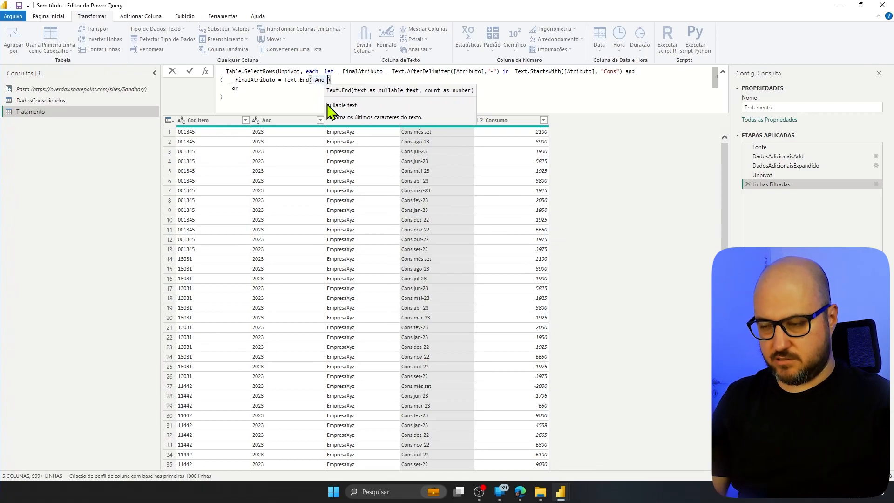
text(,2)
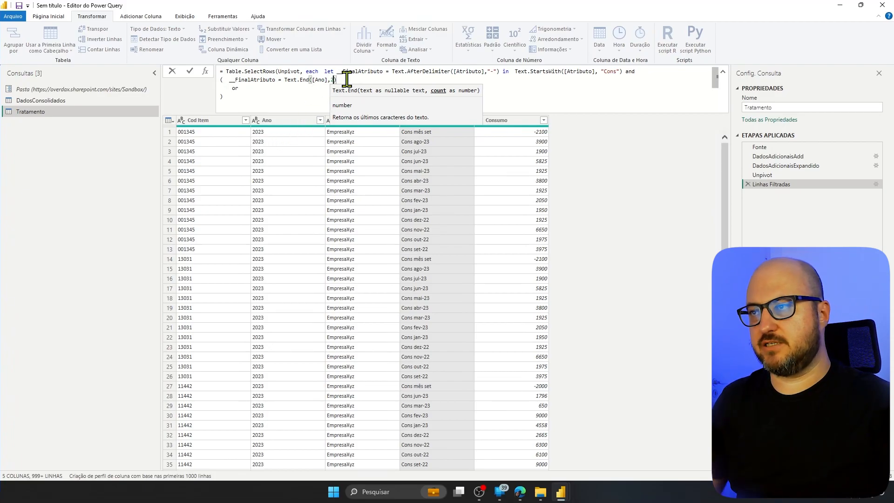
text())
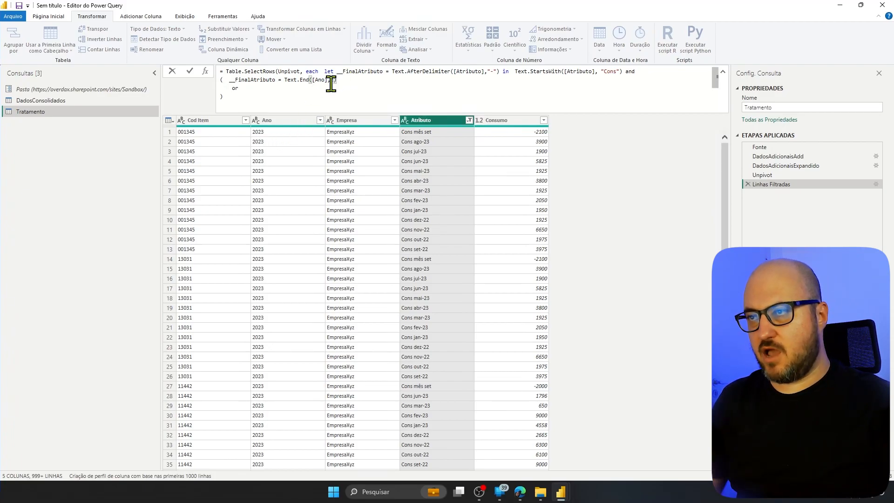
Add __FinalAtributo = "" on its own line after the or operator as the second condition in the parentheses
click(229, 95)
click(278, 91)
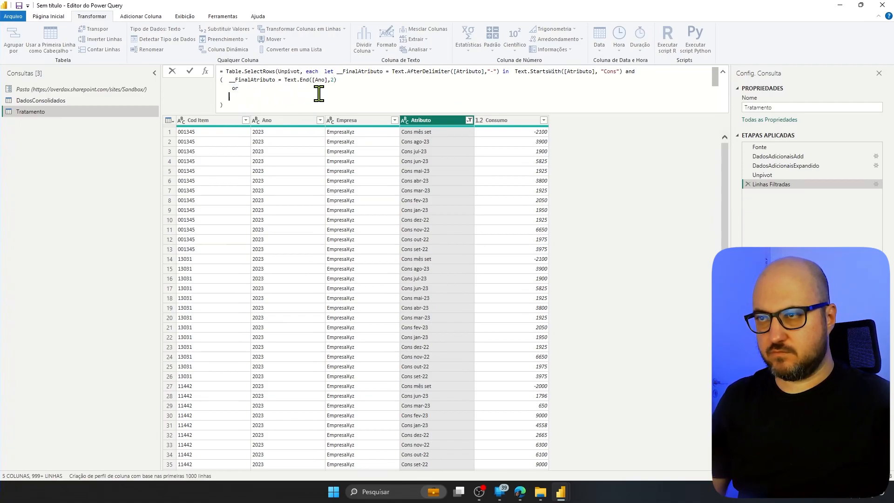
text(__FinalAtributo = ")
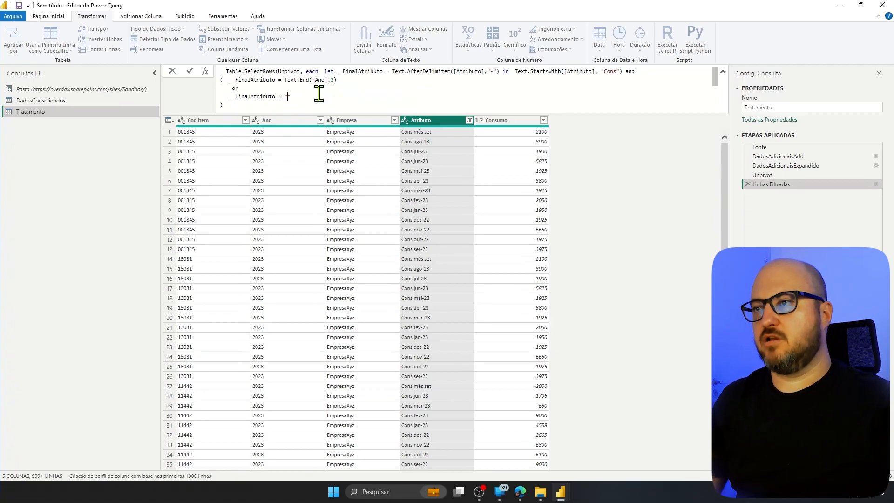
click(285, 105)
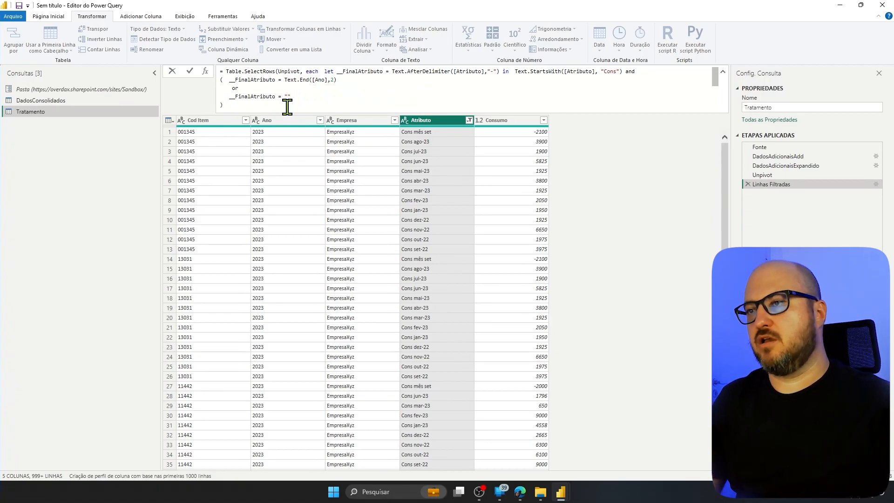
key(Return)
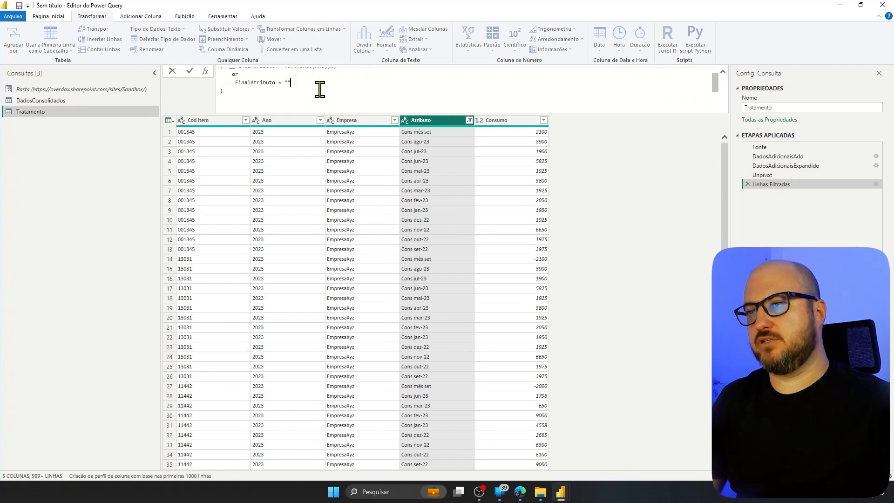
scroll(323, 101, up, 1)
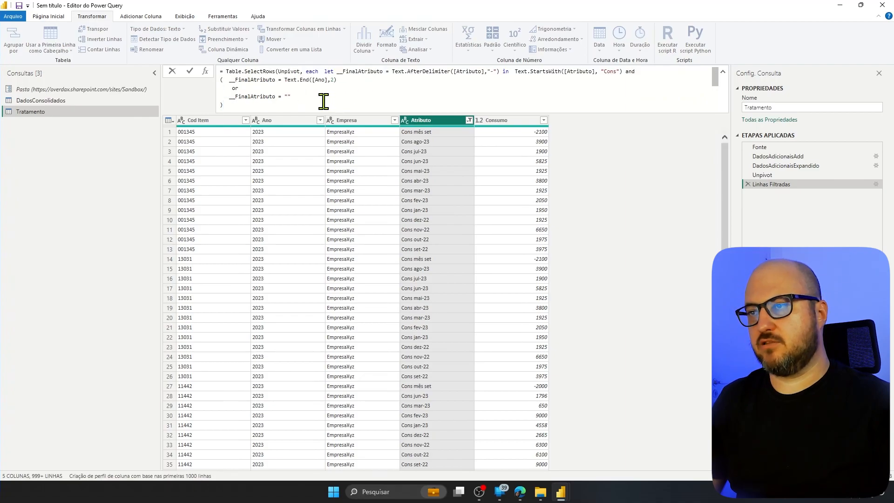
Remove the surplus blank line before the closing parenthesis of the Table.SelectRows formula and apply the filter
click(278, 71)
scroll(314, 95, down, 2)
scroll(313, 95, up, 2)
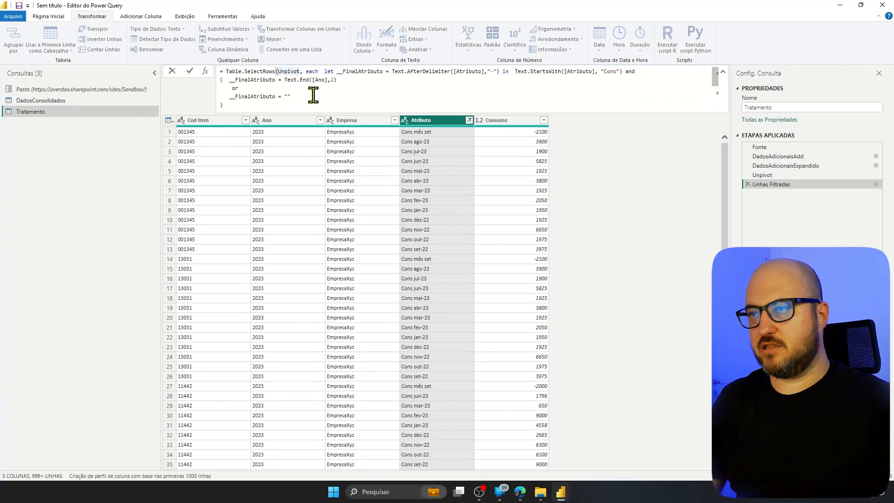
scroll(314, 95, down, 2)
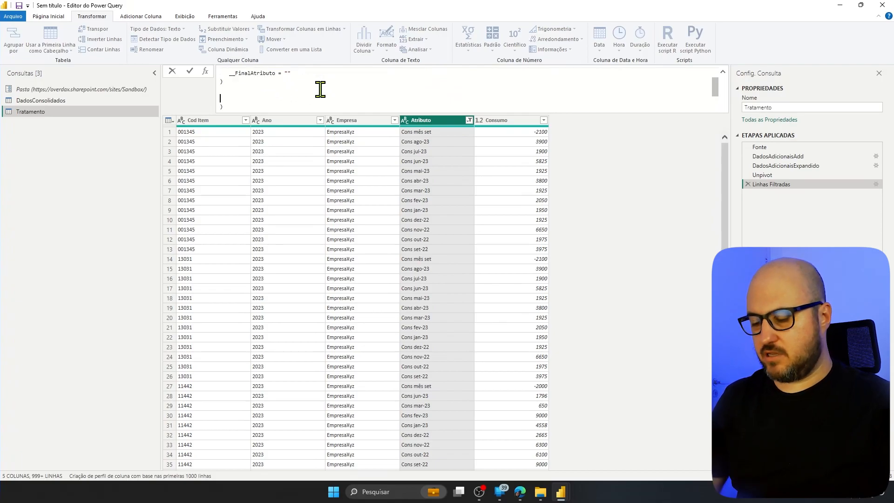
key(BackSpace)
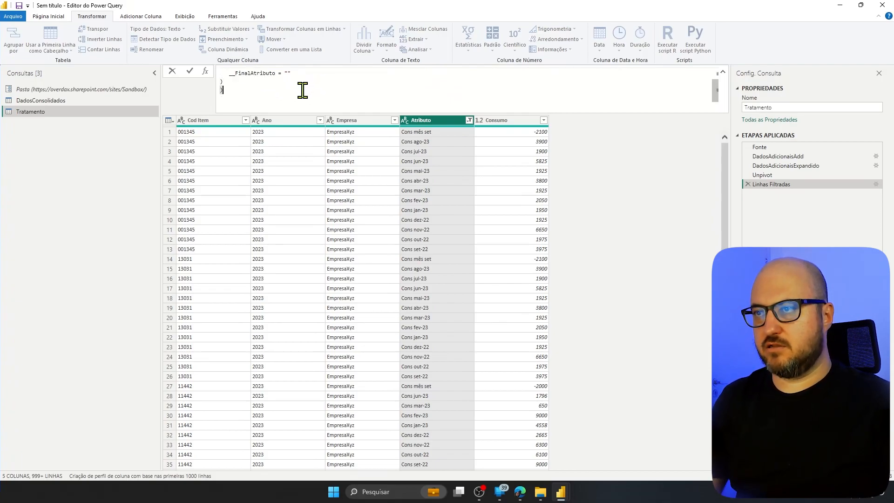
click(190, 72)
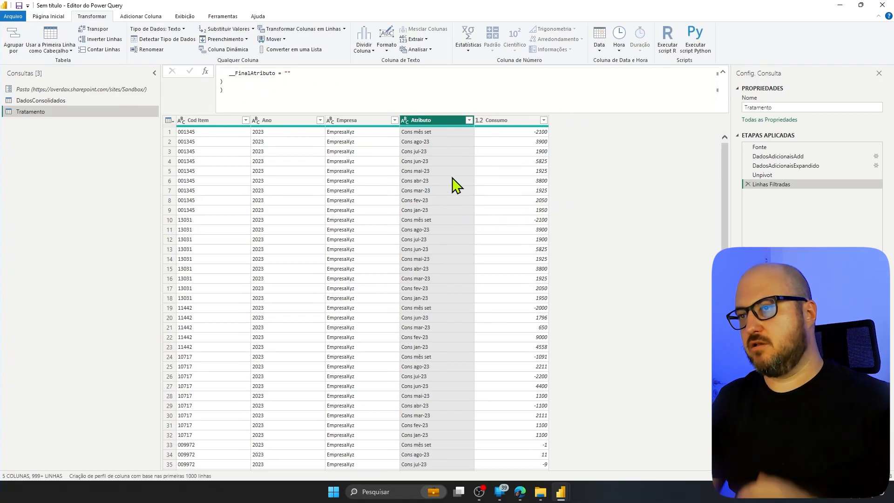
scroll(456, 186, down, 7)
scroll(456, 185, up, 7)
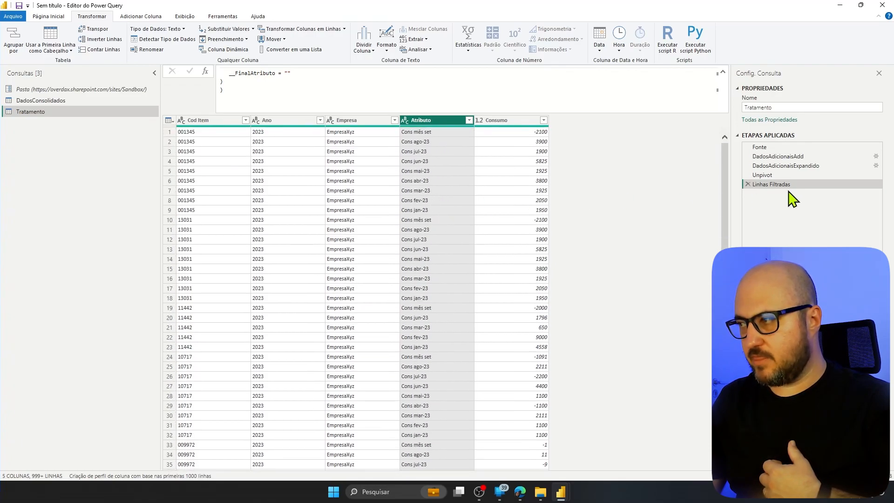
Compare against the Unpivot step, and rename the Linhas Filtradas applied step to LinhasFiltradas
click(775, 176)
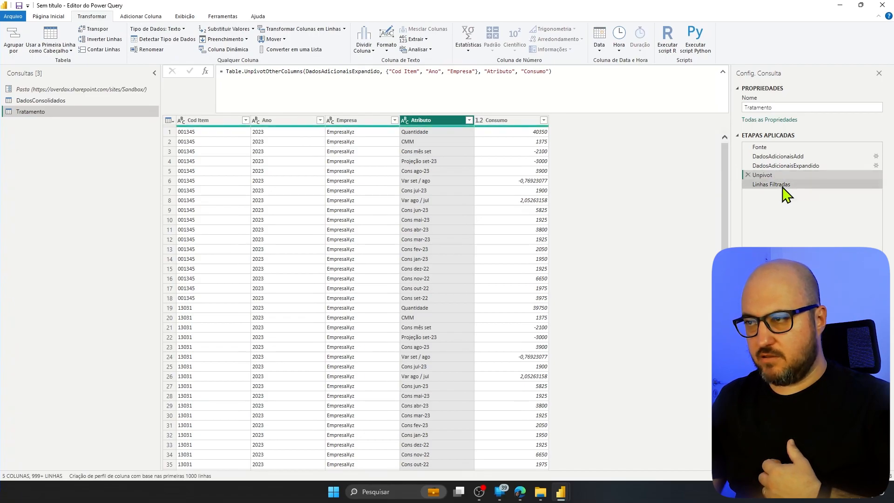
click(782, 185)
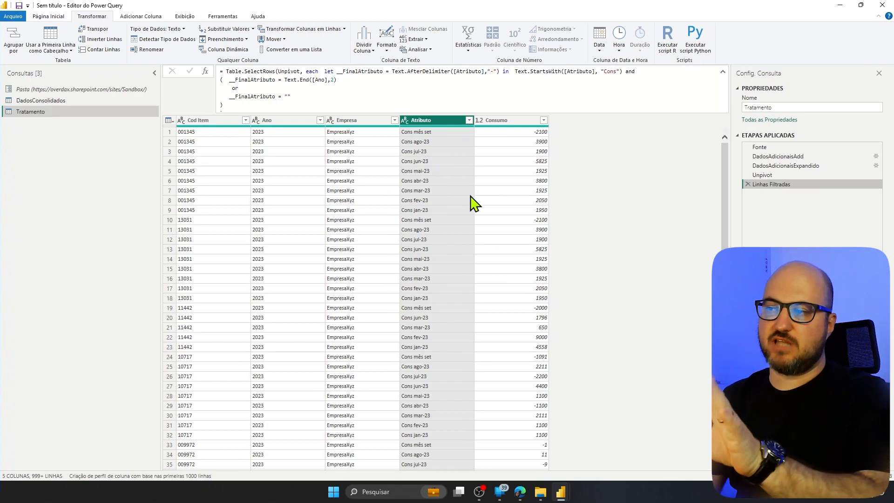
right_click(786, 192)
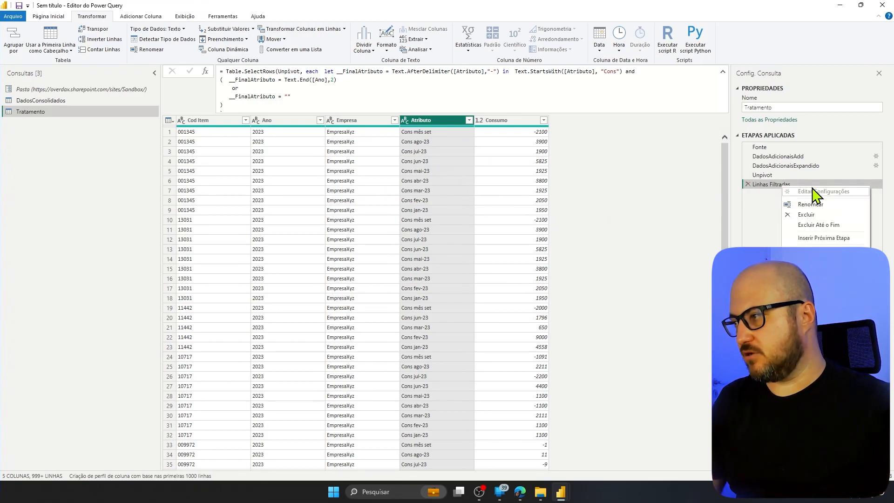
click(816, 204)
click(769, 184)
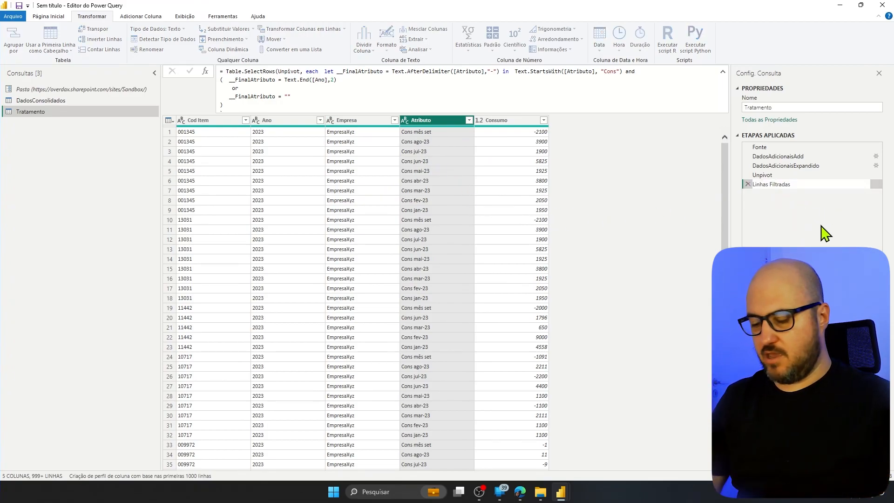
key(BackSpace)
key(Return)
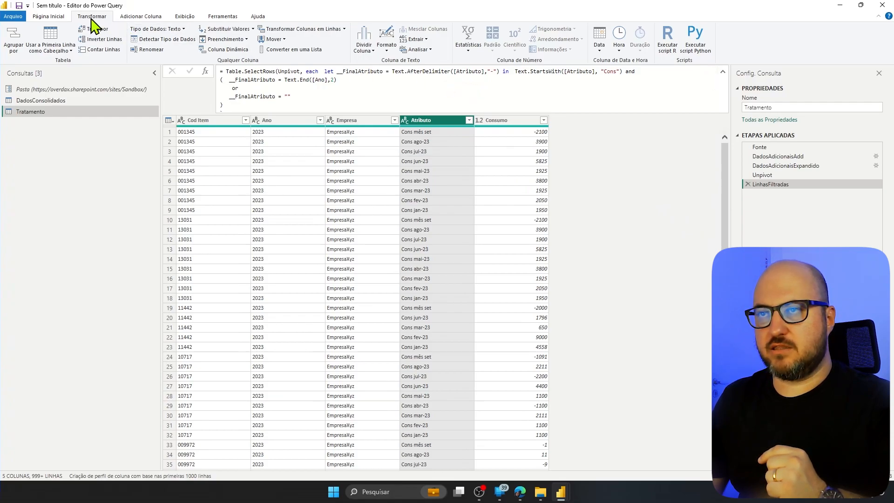
Extract the text after the delimiter "Cons ", including its trailing space, in the Atributo column
click(421, 39)
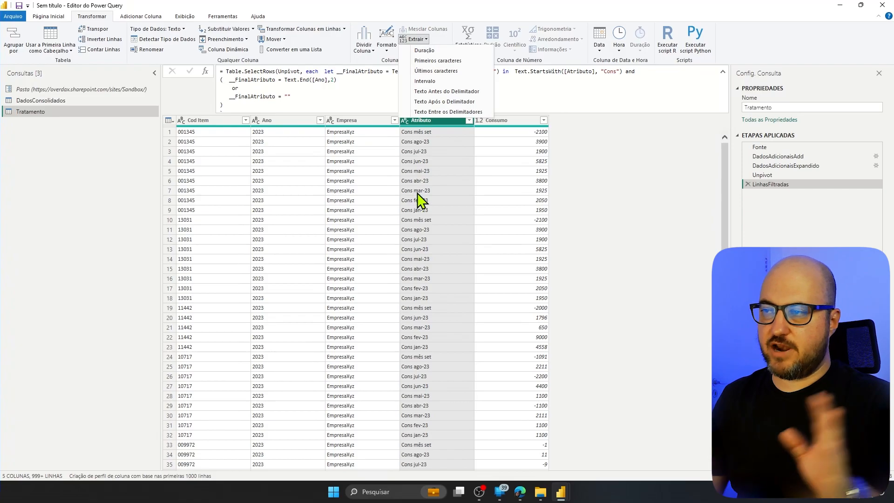
click(440, 102)
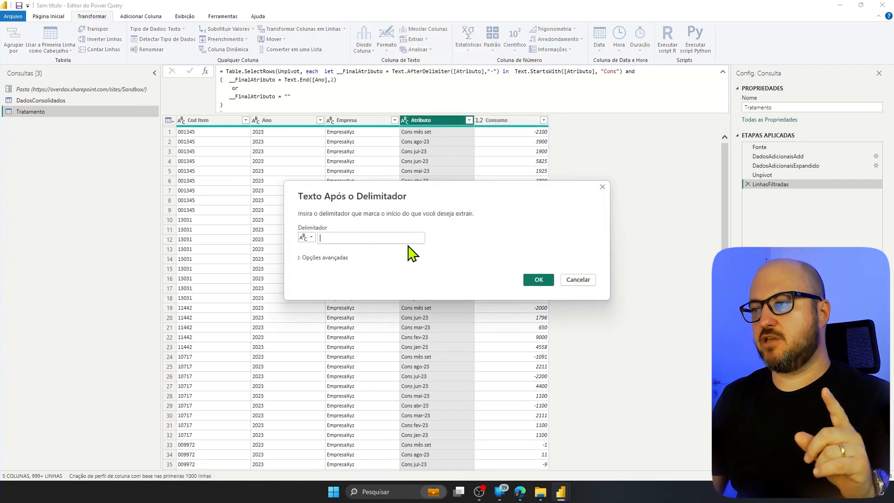
text(Cons)
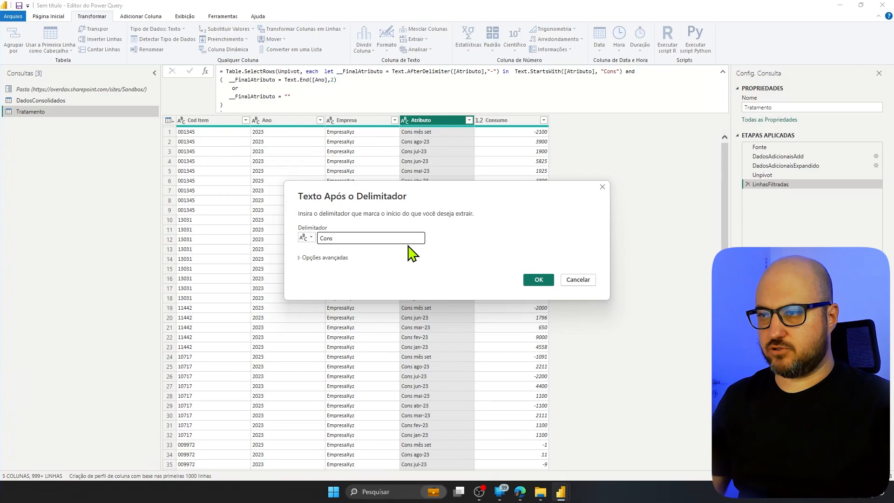
click(539, 279)
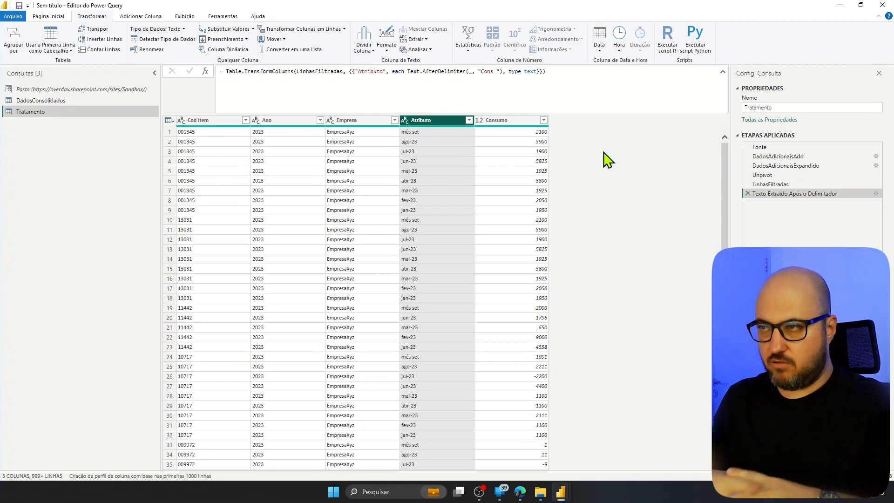
Insert a multi-line let/in block after each in the Table.TransformColumns formula, with an empty _PrimeiraPassada variable declared inside
click(564, 72)
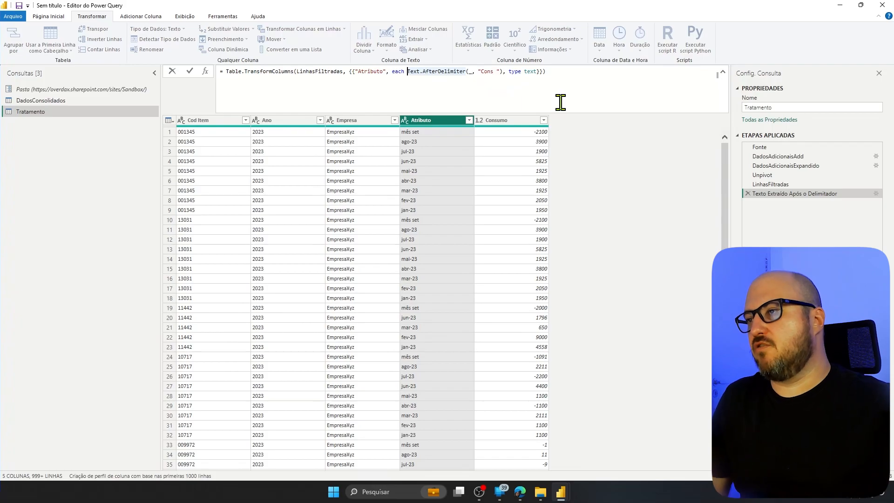
key(Return)
key(Return)
key(Return)
key(Return)
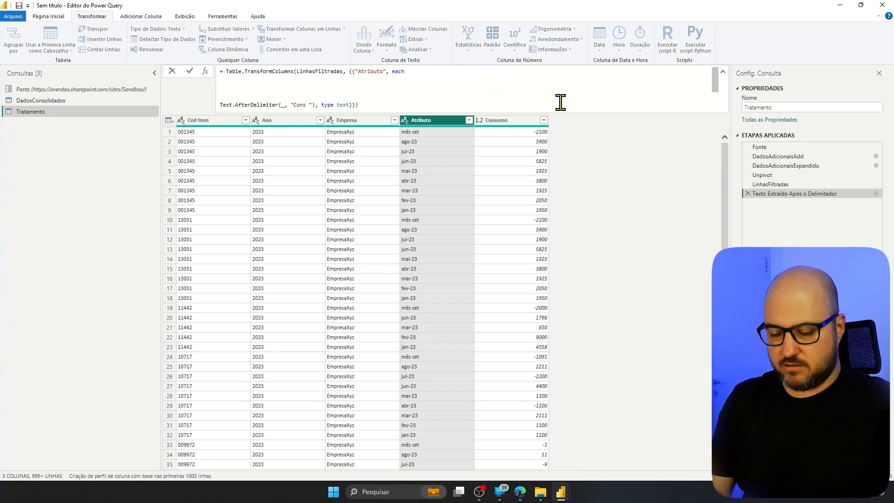
text(let)
key(Return)
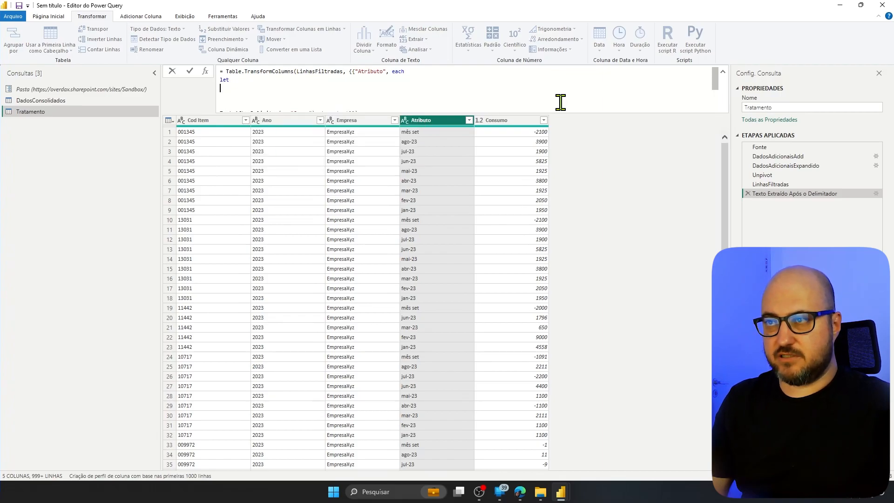
text(in)
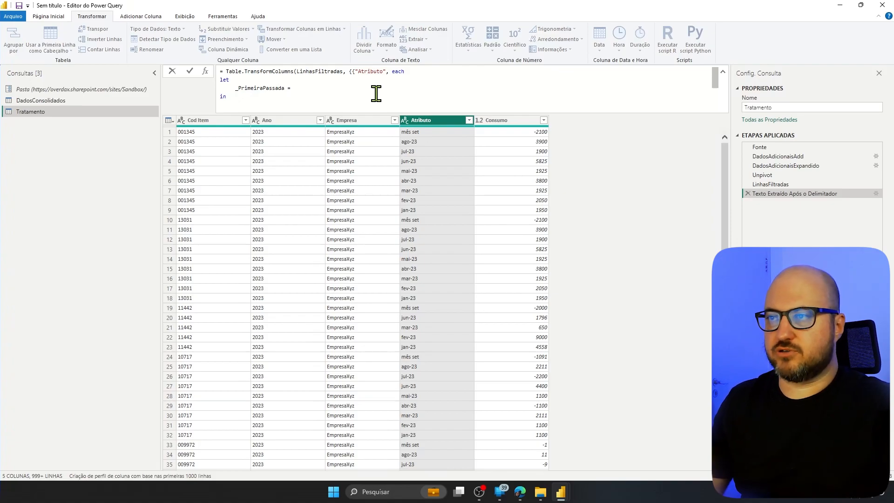
Move Text.AfterDelimiter(_, "Cons ") from below in to the value of _PrimeiraPassada, followed by a comma
scroll(373, 91, down, 1)
drag(222, 96, 318, 97)
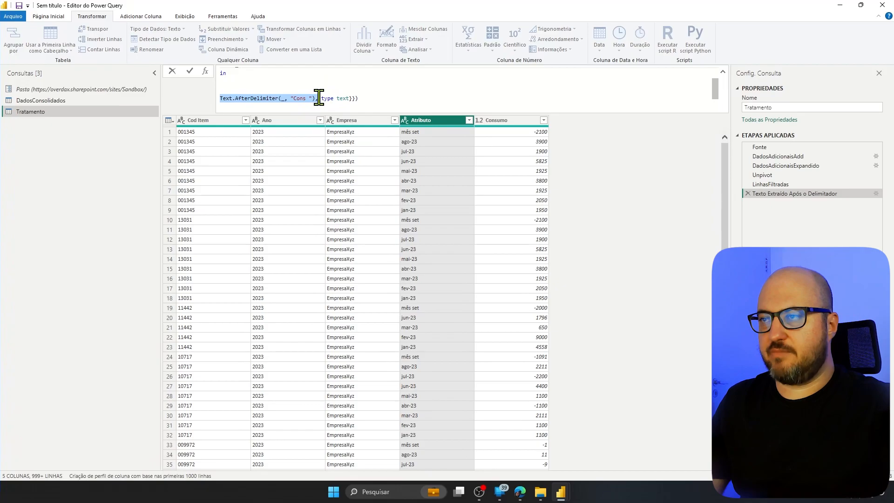
click(247, 91)
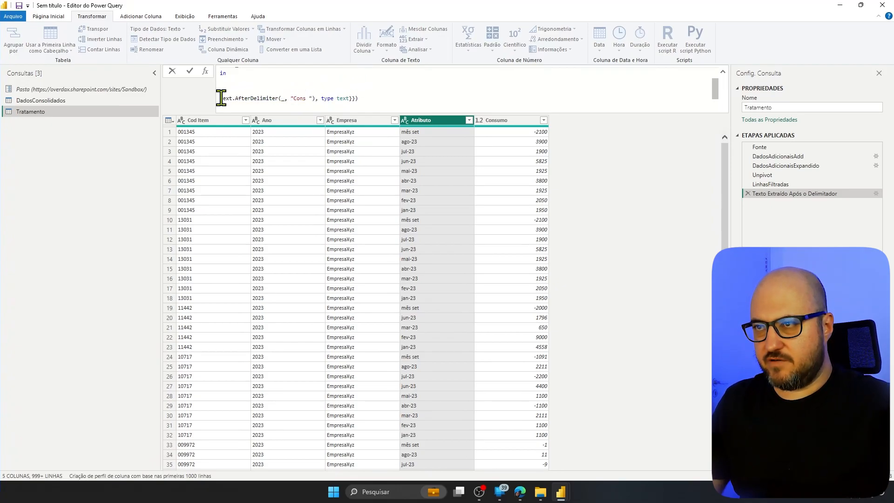
drag(220, 96, 316, 97)
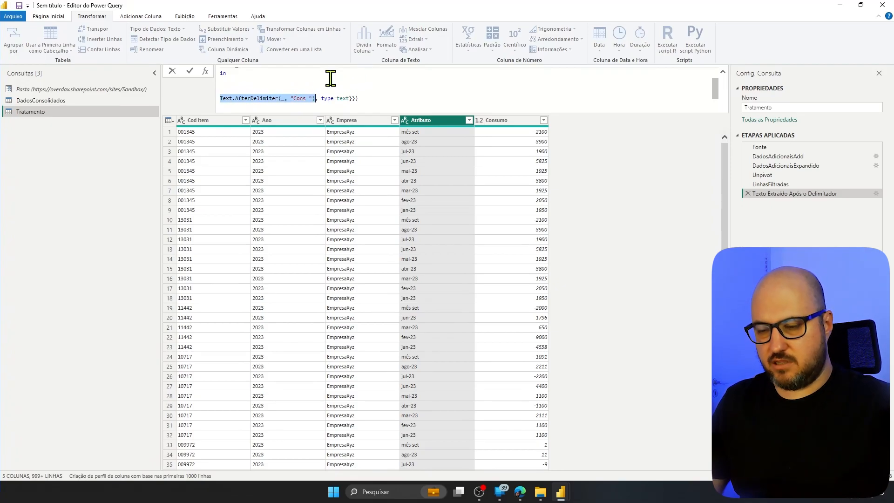
key(ctrl+x)
scroll(298, 87, up, 1)
click(303, 88)
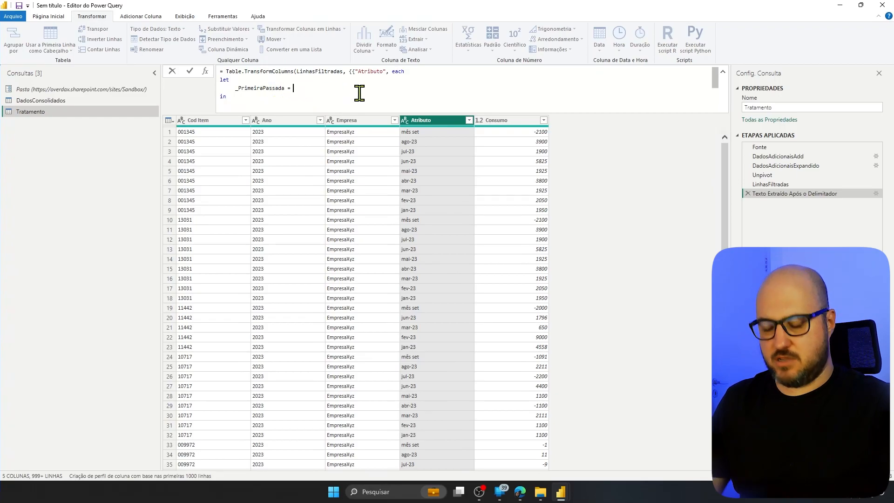
key(ctrl+v)
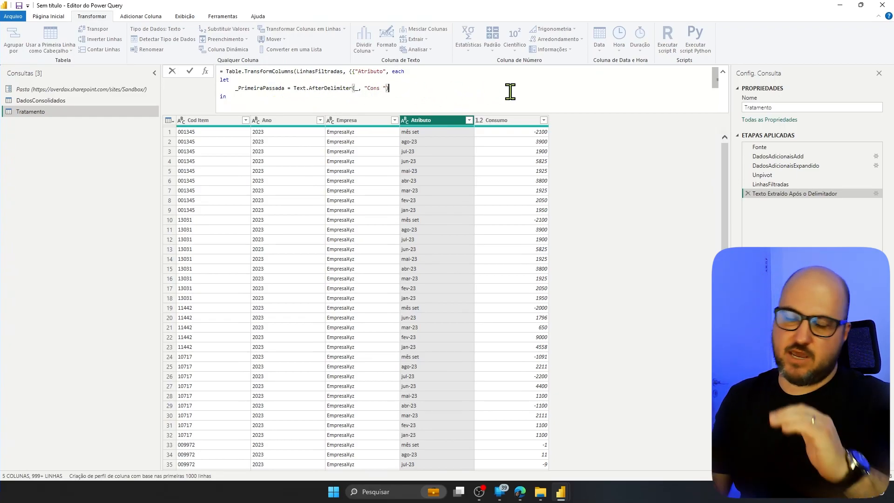
text(,)
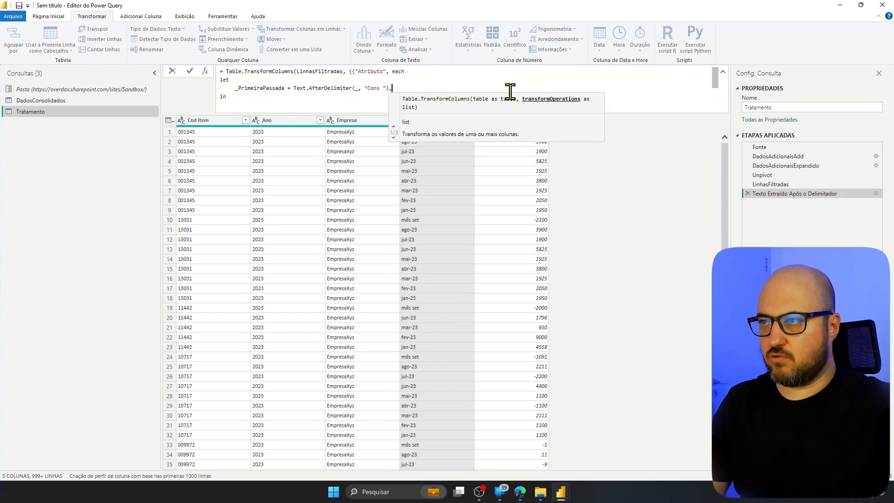
Add a _StringProcurada variable set to "mês ", with its trailing space, below _PrimeiraPassada in the let block, followed by a comma
key(shift+Return)
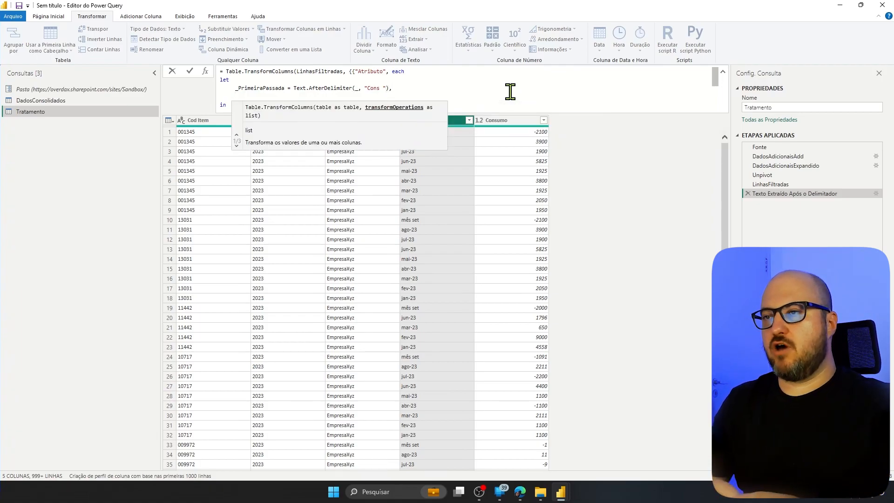
text(_)
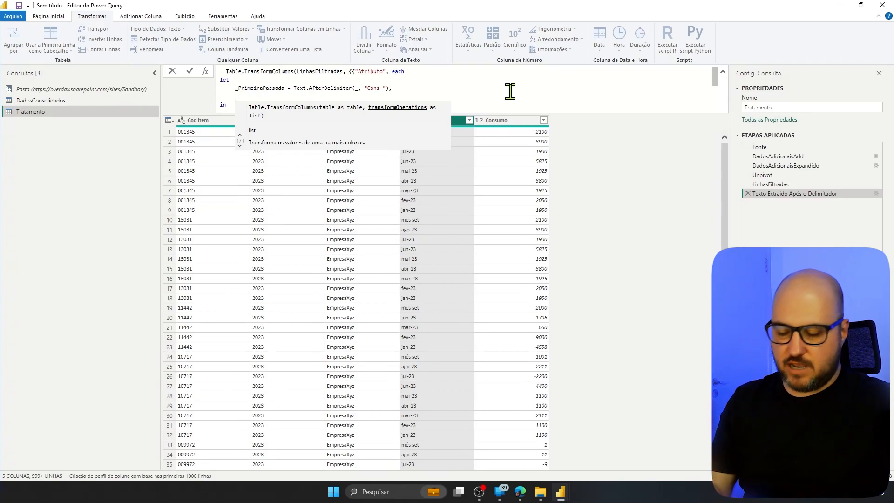
text(S)
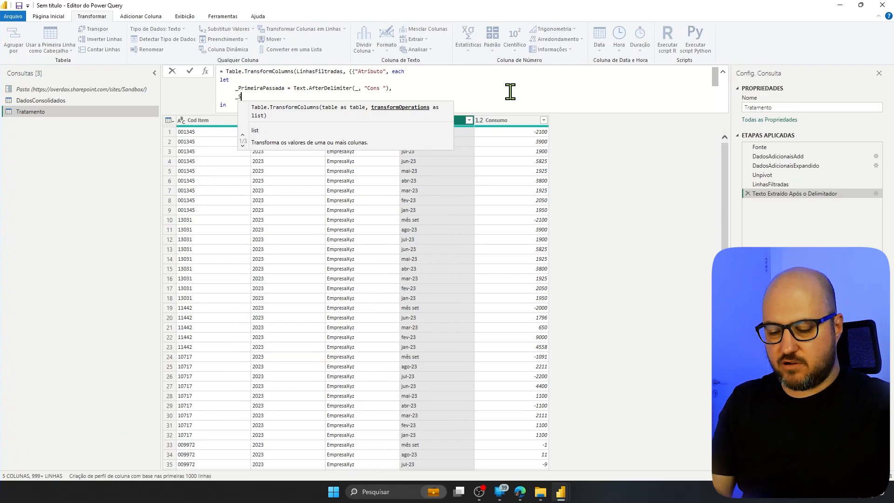
text(tringProc)
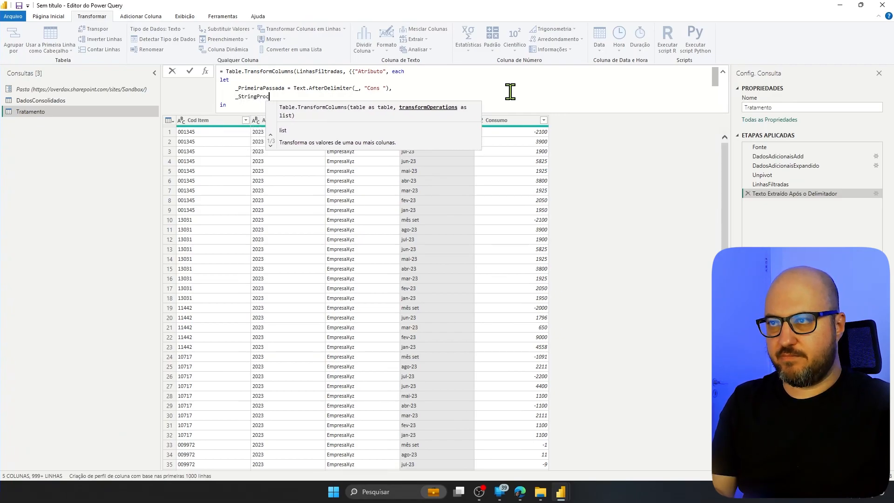
text(urada = )
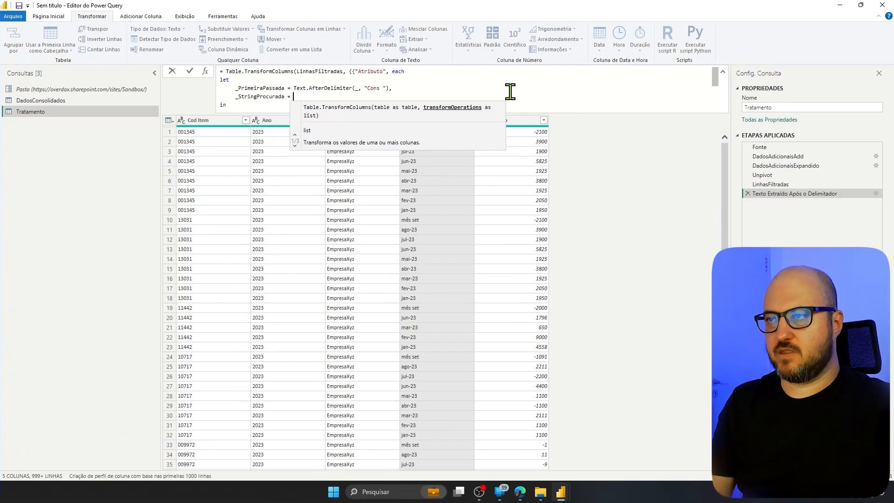
text("m)
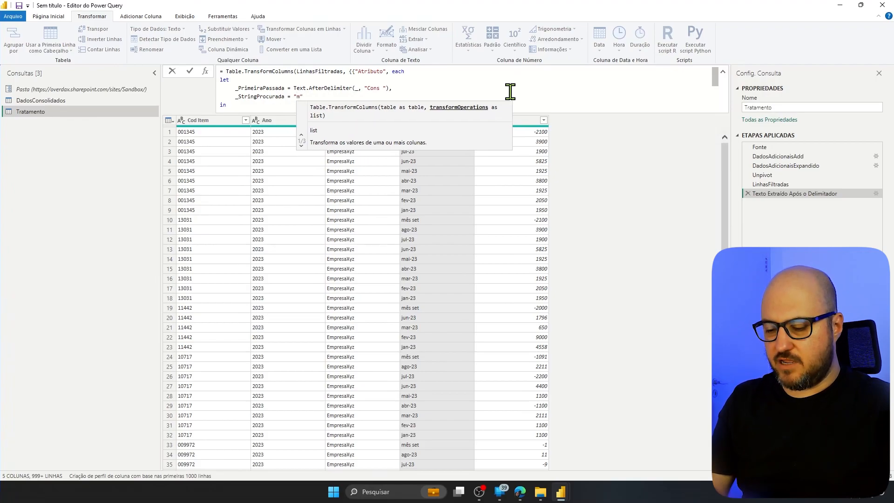
text(ês ")
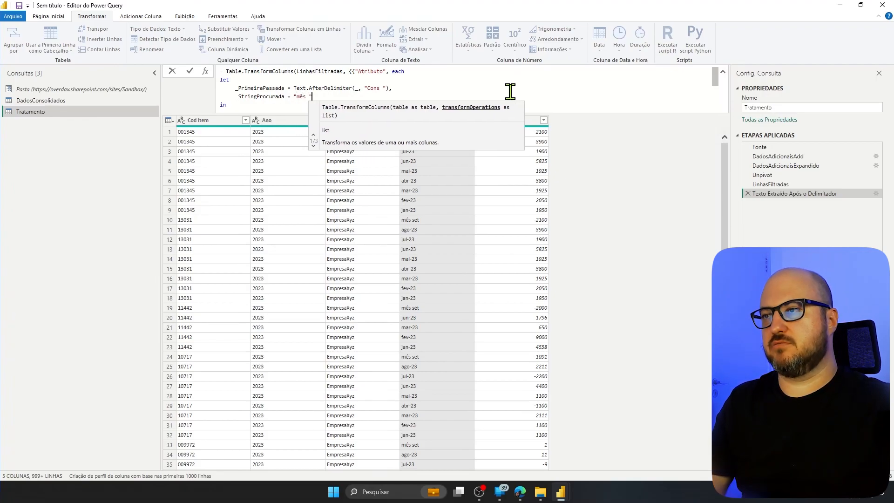
text(,)
Declare a _SegundaPassada variable with no value yet on a new line below _StringProcurada
key(shift+Return)
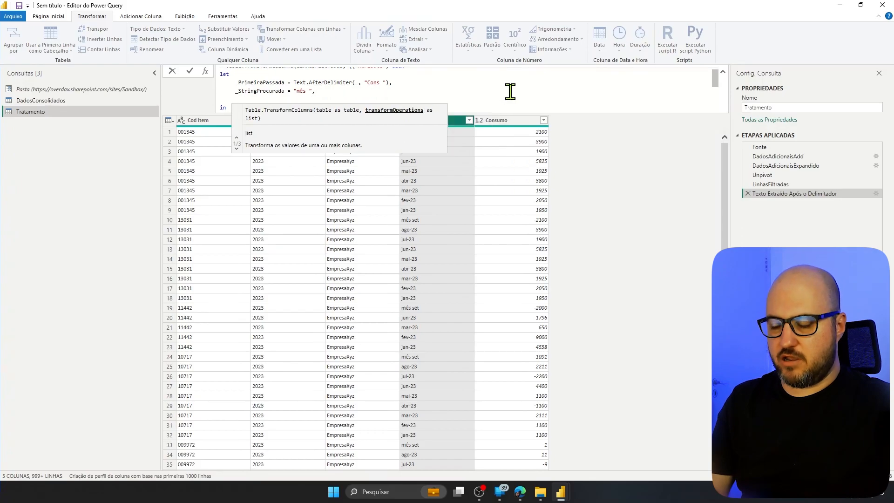
text(_Segunda)
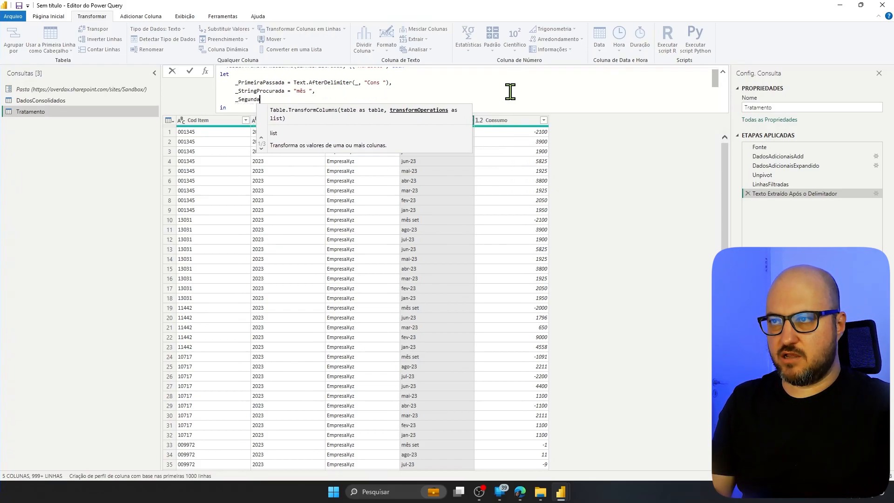
text(Passada )
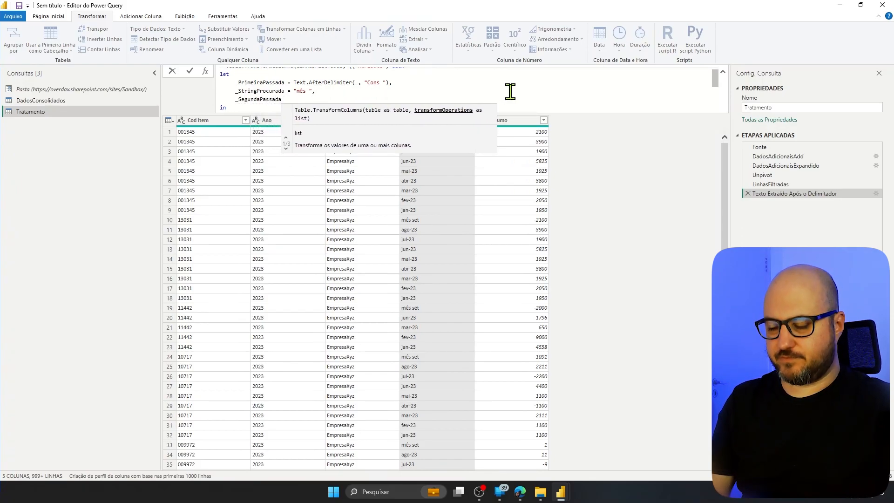
text(=)
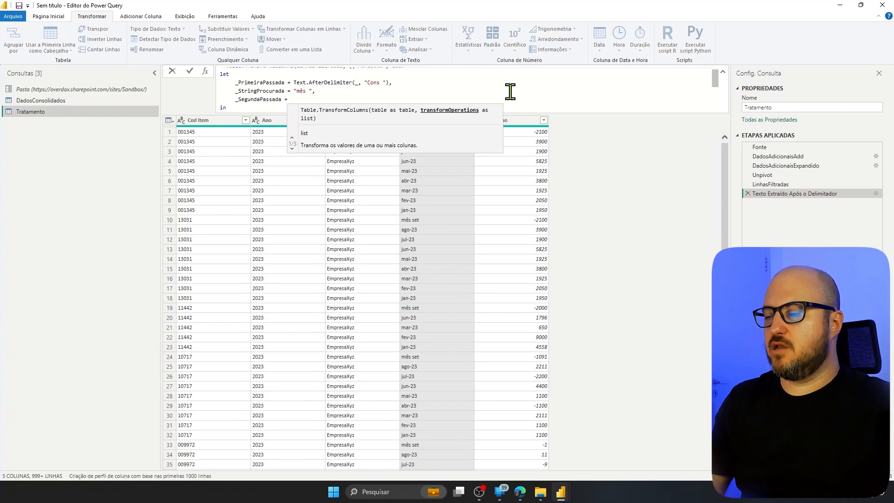
click(463, 87)
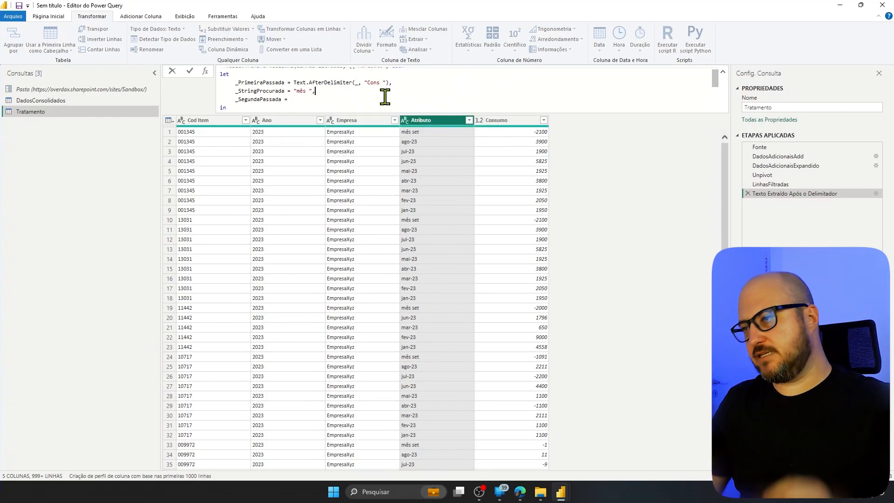
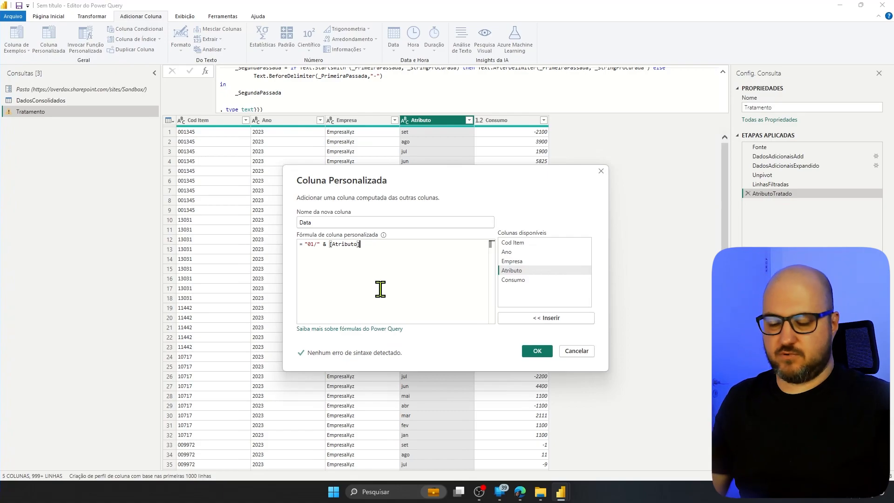
Extend the Data custom column formula after [Atributo] with & "/" & [Ano]
text(&)
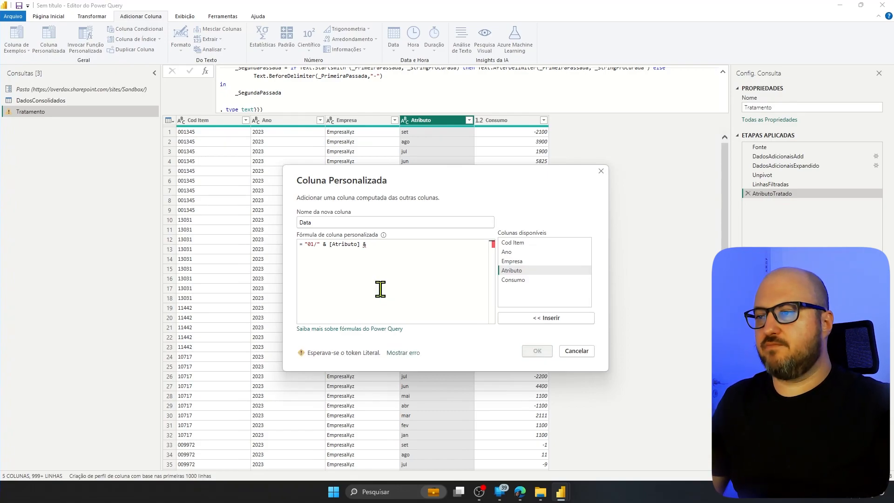
text( ")
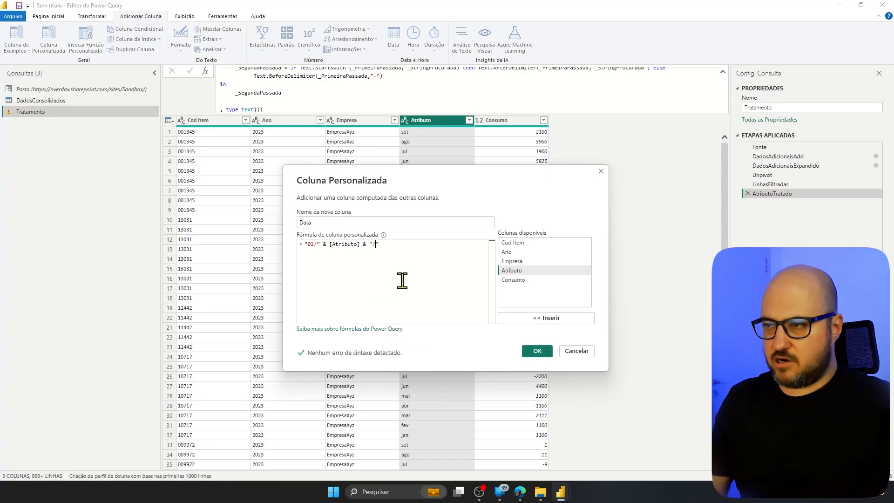
text(/" &)
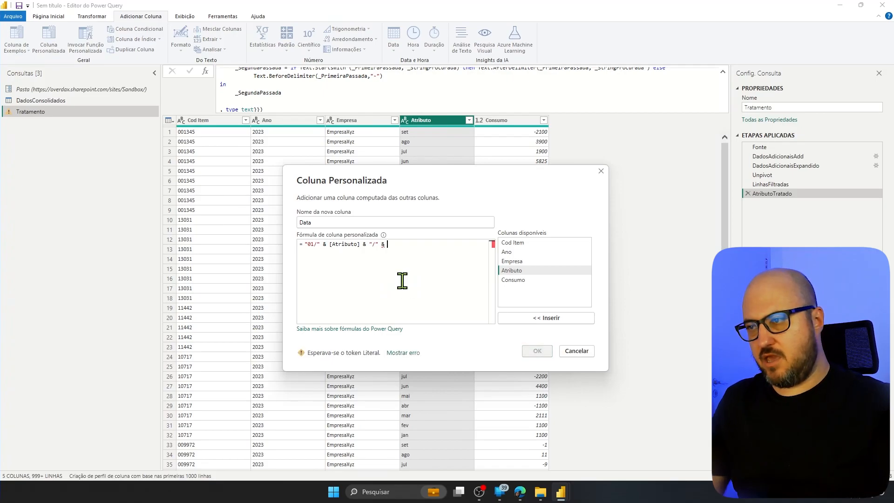
double_click(508, 252)
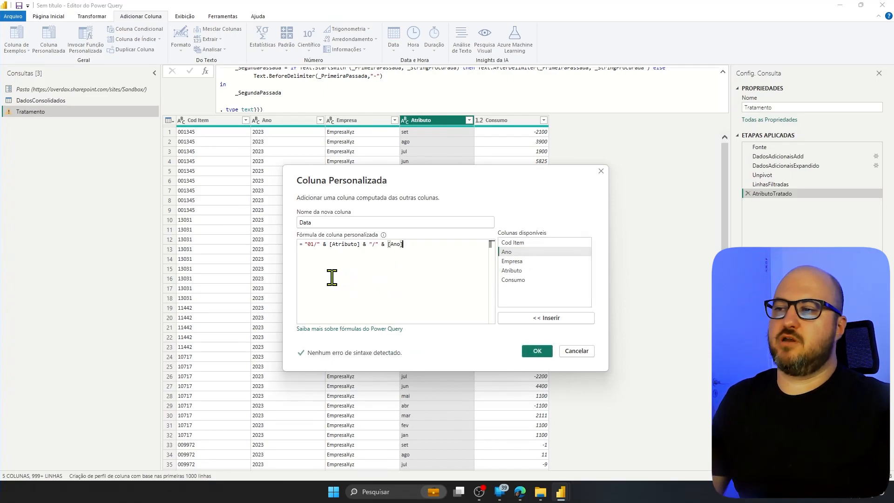
Wrap the concatenated date text in Date.From with the culture "pt-BR" and create the Data custom column
click(305, 244)
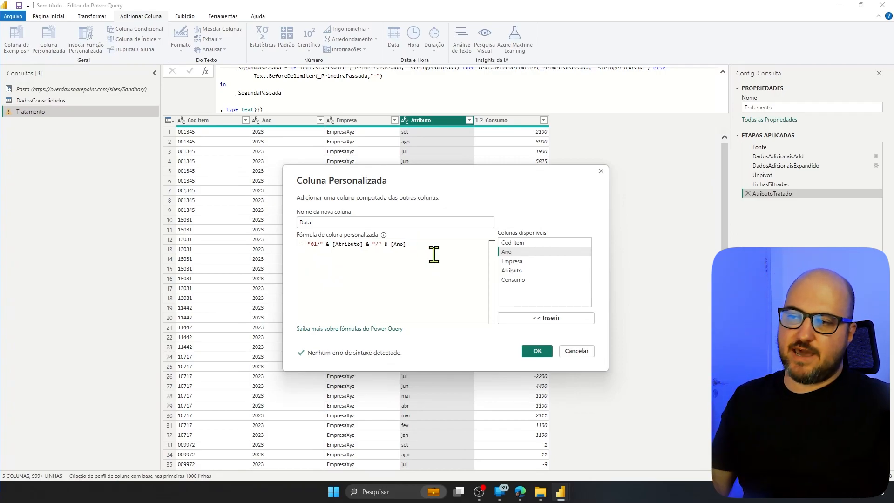
text(Date)
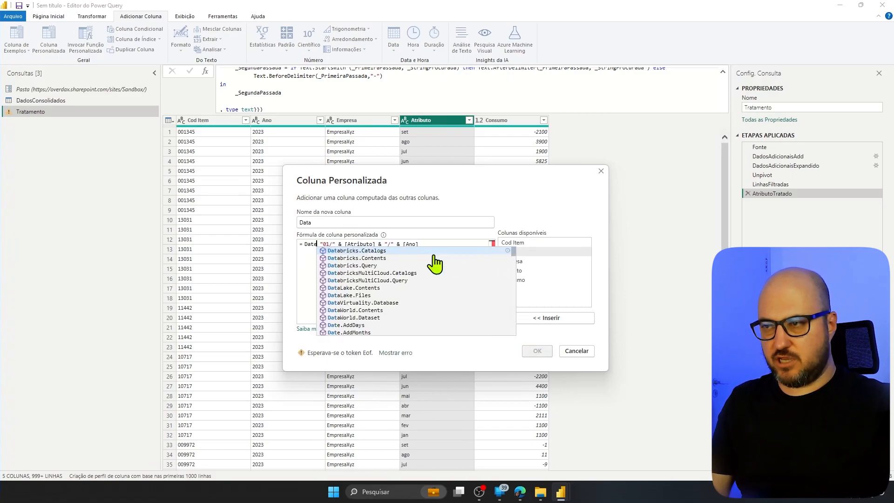
text(.From)
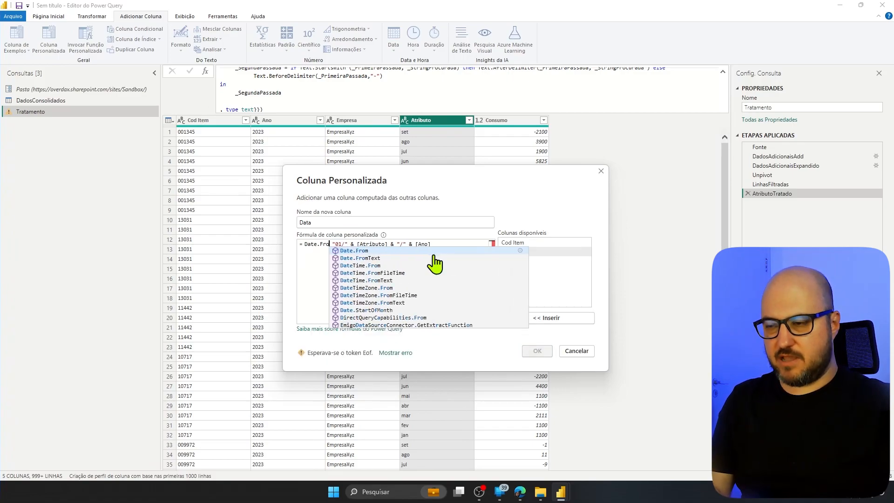
text(()
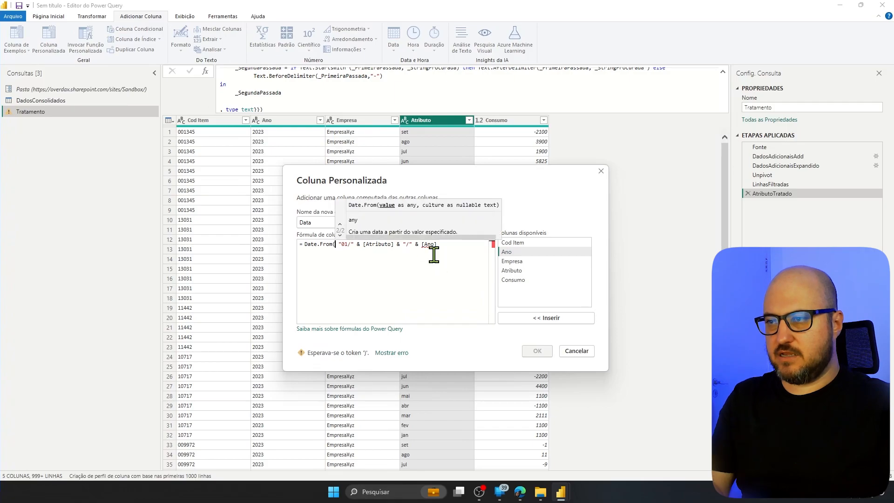
click(440, 244)
text(,)
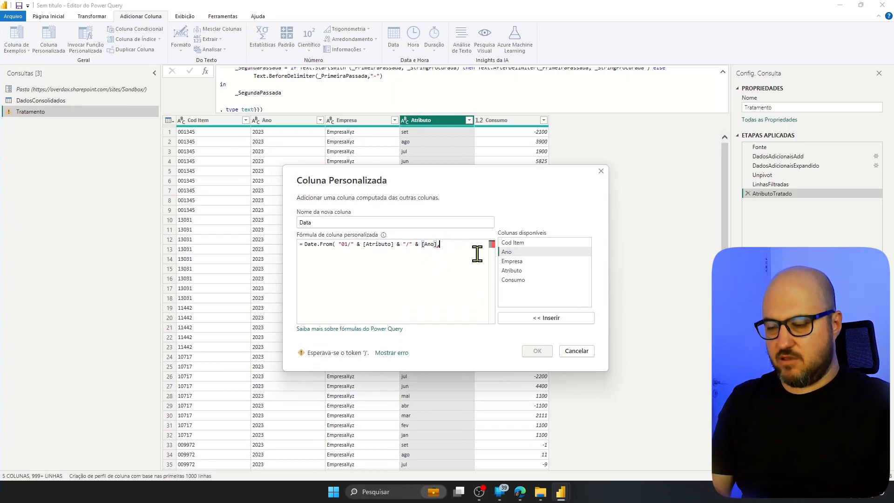
text( "pt-BR)
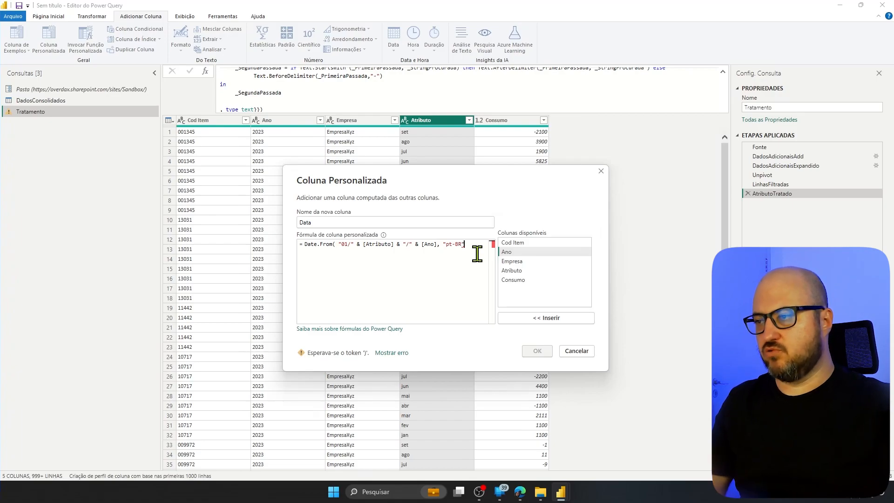
text("))
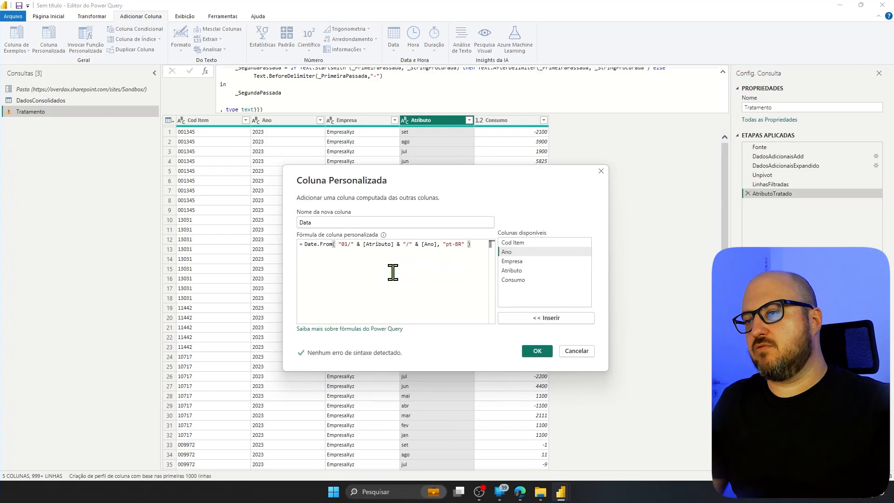
click(549, 353)
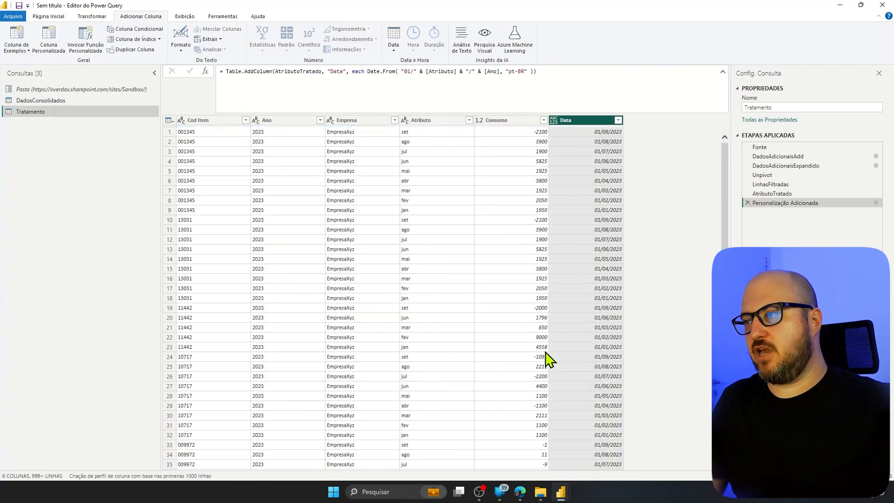
Add type date as the last argument of the Data column's Table.AddColumn formula
click(537, 72)
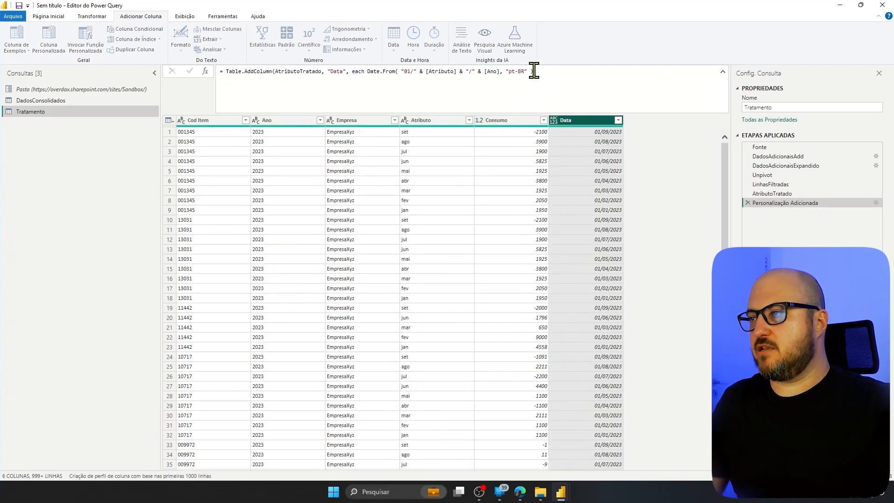
key(Left)
text(, type date)
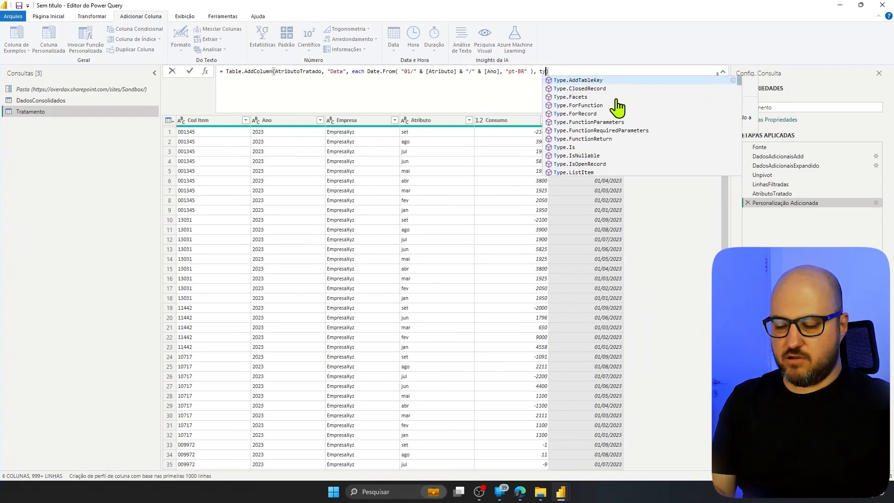
key(Return)
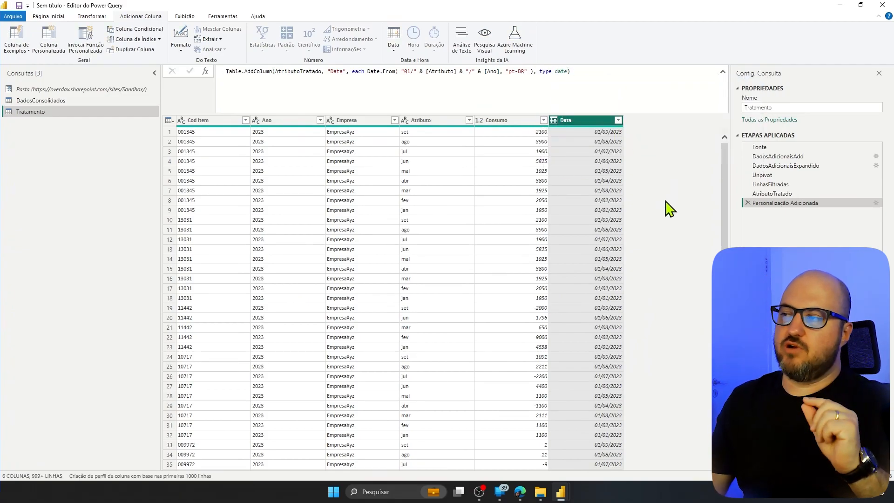
Rename the Personalização Adicionada applied step to Data
right_click(783, 204)
click(809, 223)
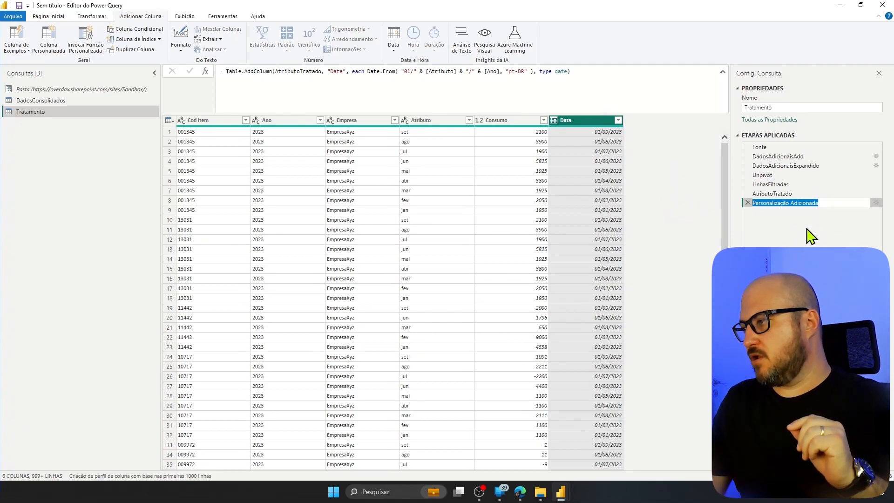
text(Dat)
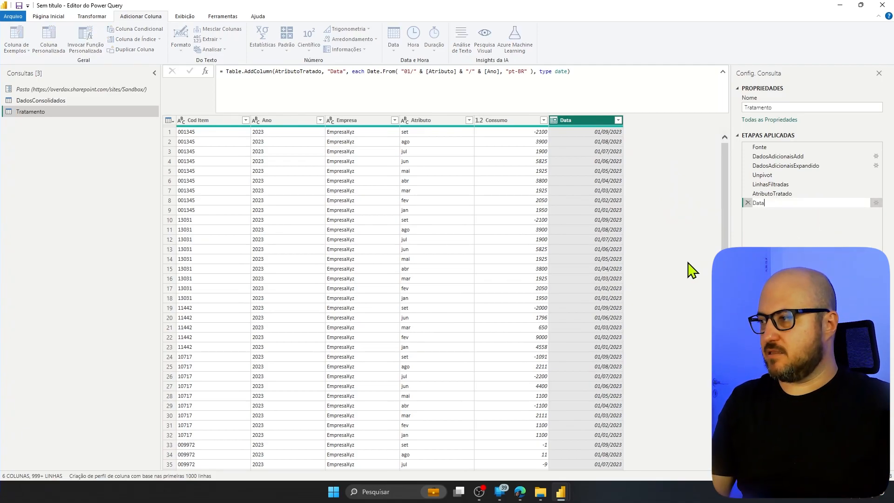
text(a)
key(Return)
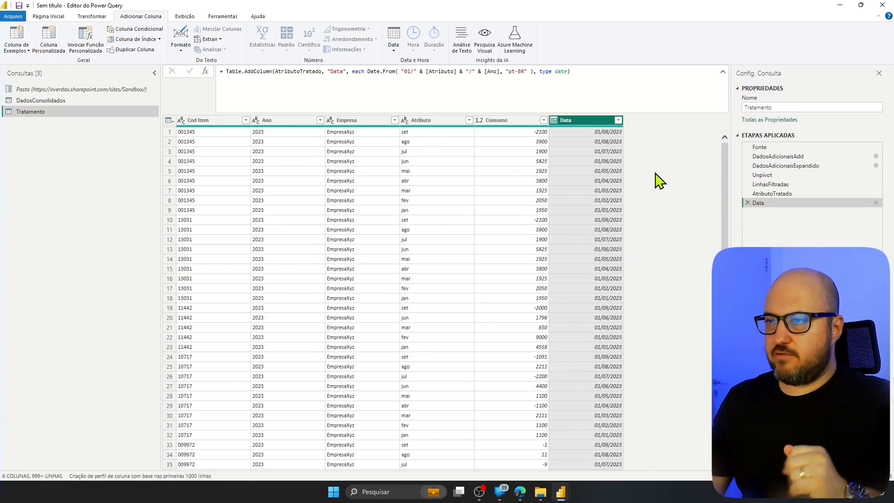
Keep only the Empresa, Cod Item, Data and Consumo columns in that order, removing all other columns from Tratamento
click(361, 122)
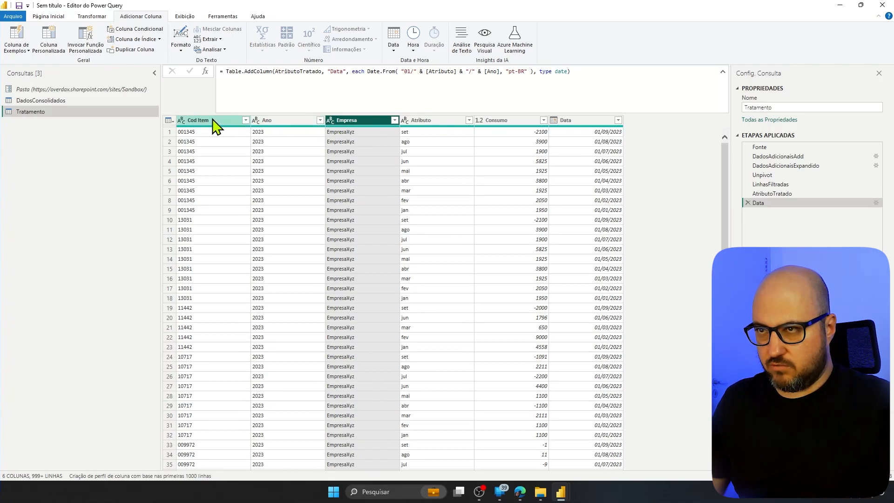
ctrl+click(211, 123)
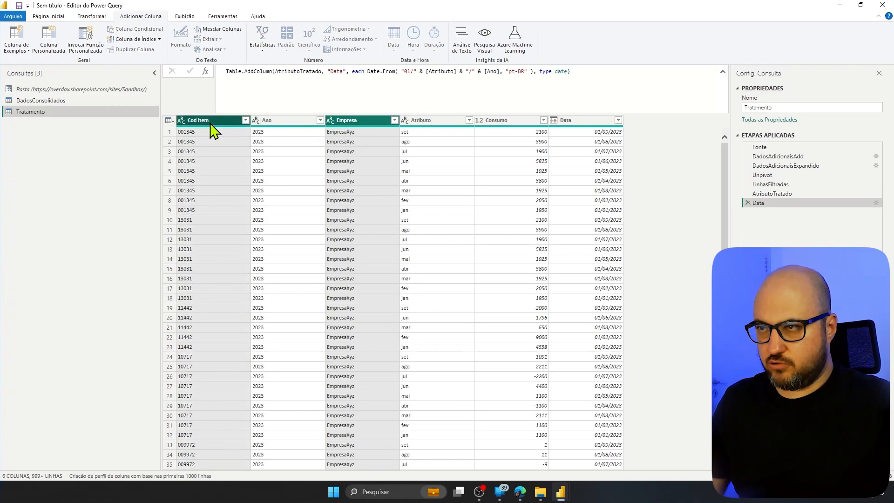
ctrl+click(595, 123)
ctrl+click(499, 124)
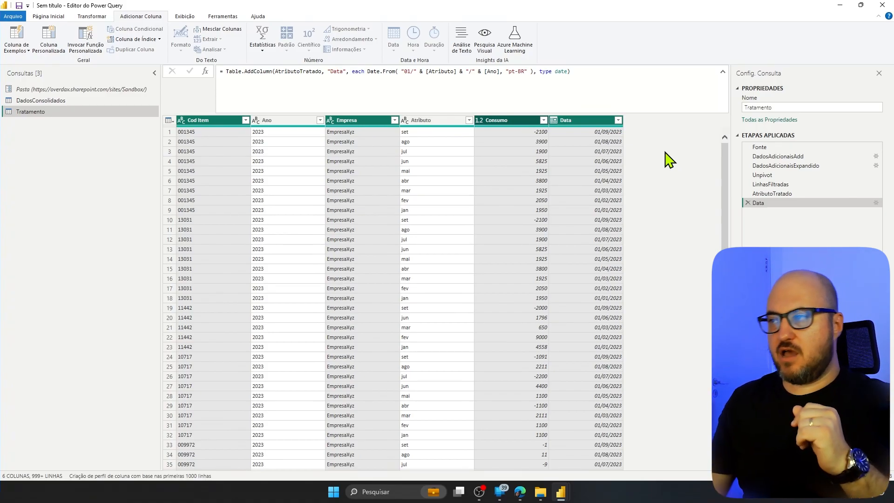
right_click(575, 130)
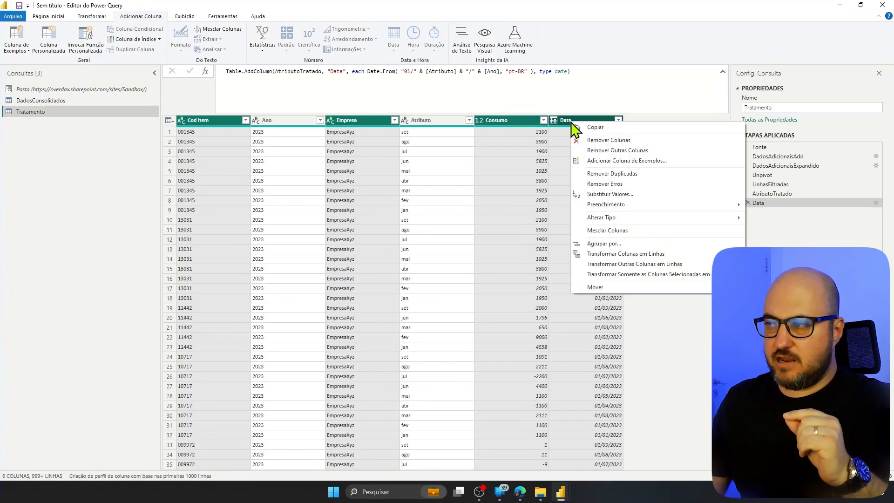
click(609, 151)
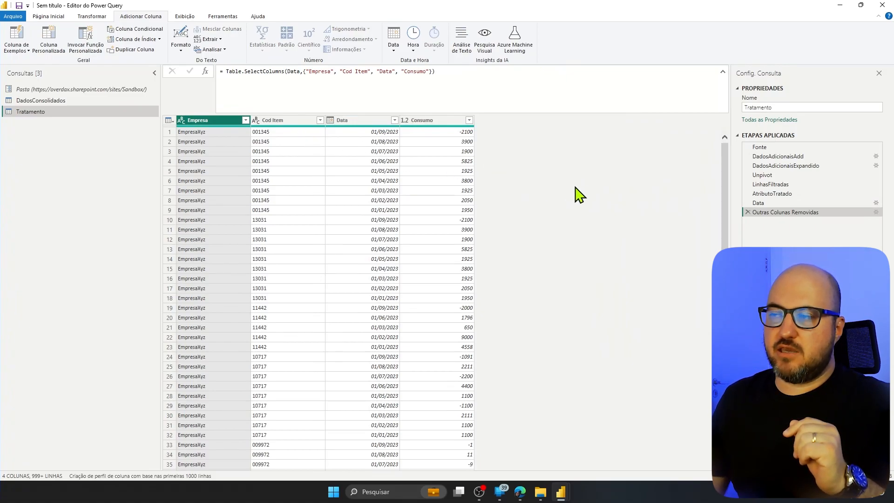
Rename the Outras Colunas Removidas applied step to ColunasSelecionadas
right_click(780, 213)
click(806, 233)
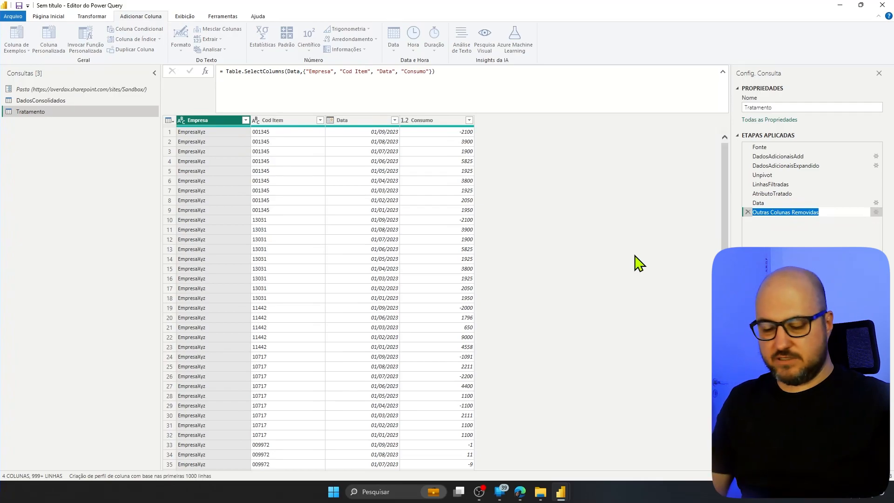
text(C)
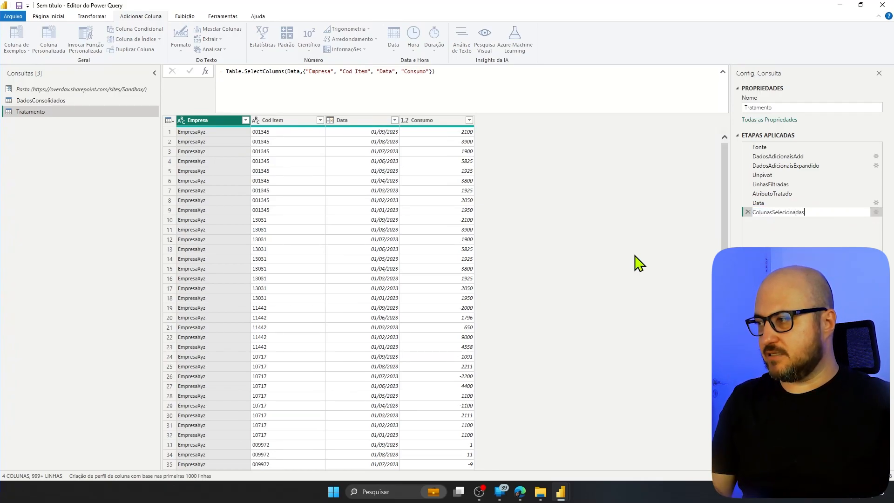
key(Return)
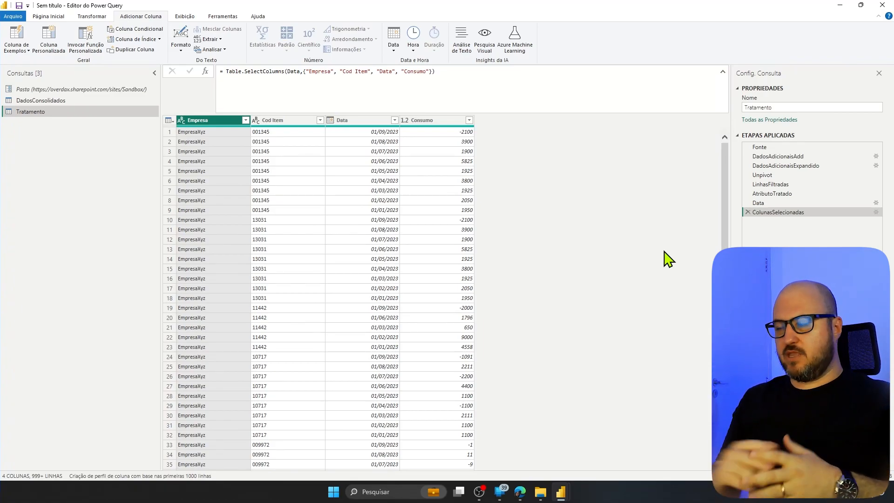
Set the DadosConsolidados row index in the Fonte formula to 4 and check the dates in ColunasSelecionadas against the DadosAdicionaisAdd record
click(758, 147)
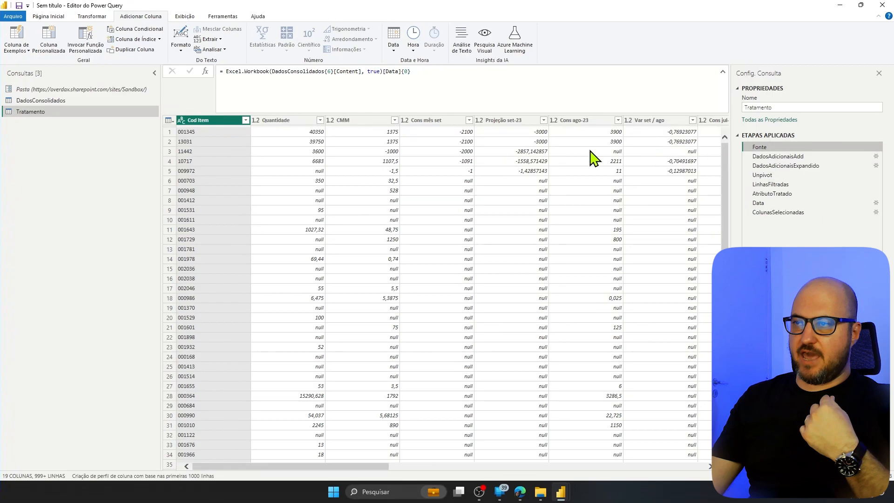
click(330, 70)
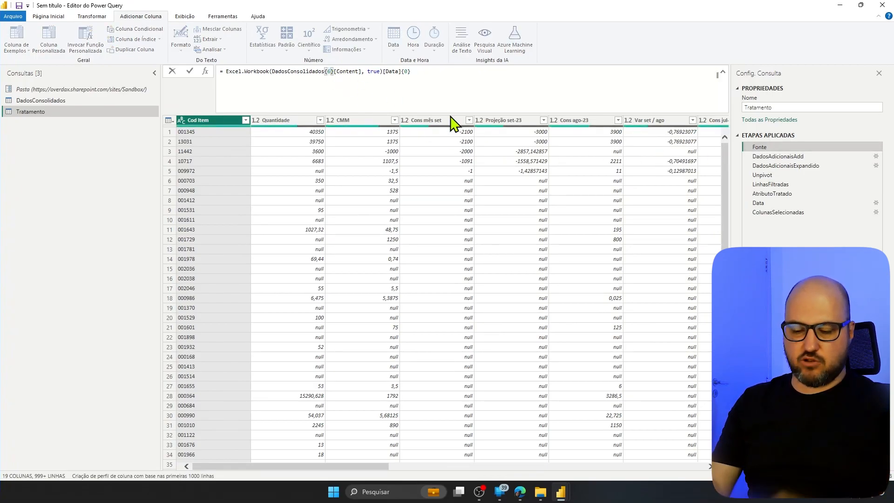
key(BackSpace)
text(4)
key(Return)
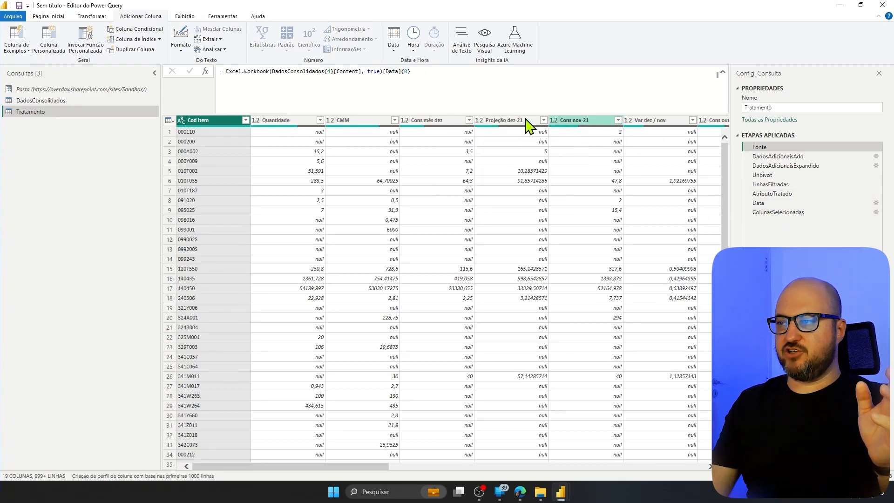
click(784, 157)
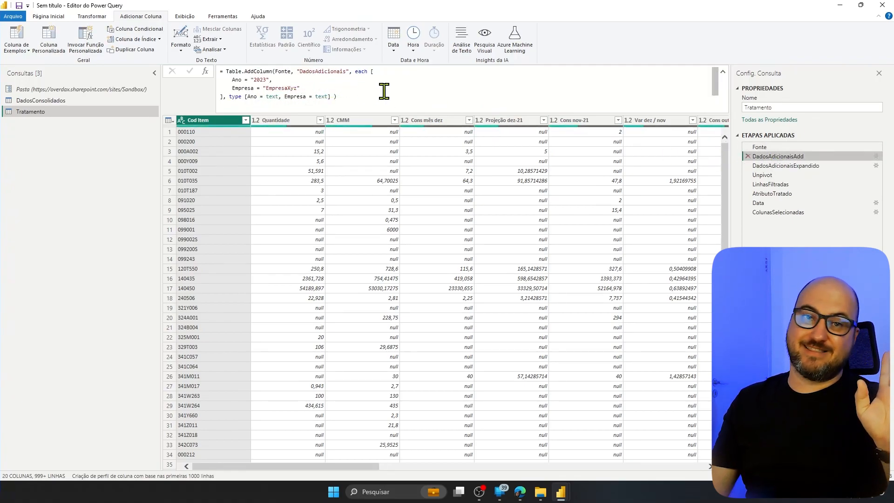
click(778, 213)
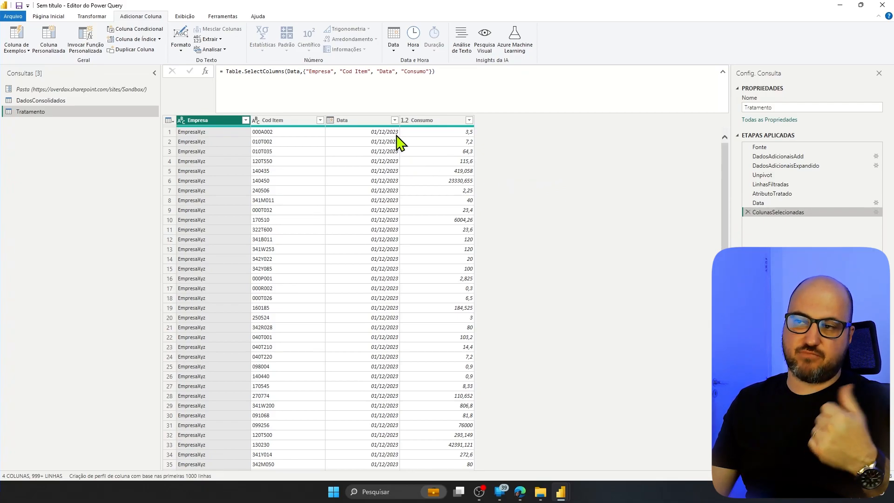
click(770, 148)
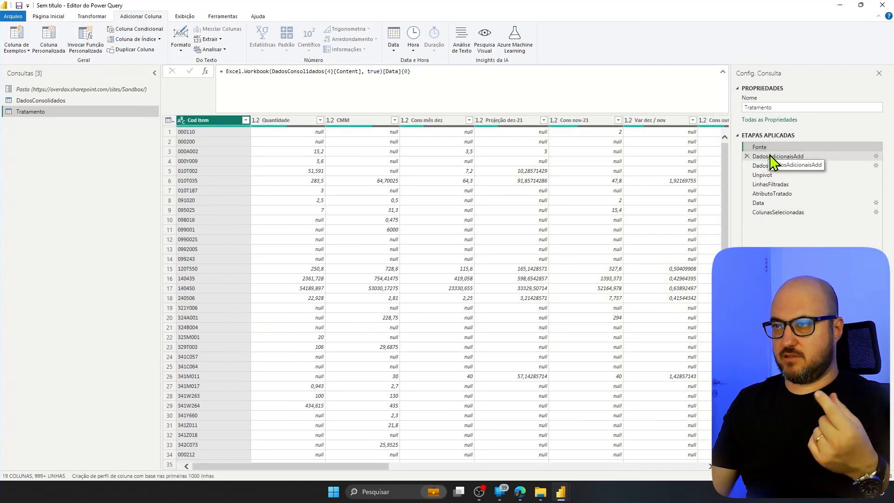
click(771, 157)
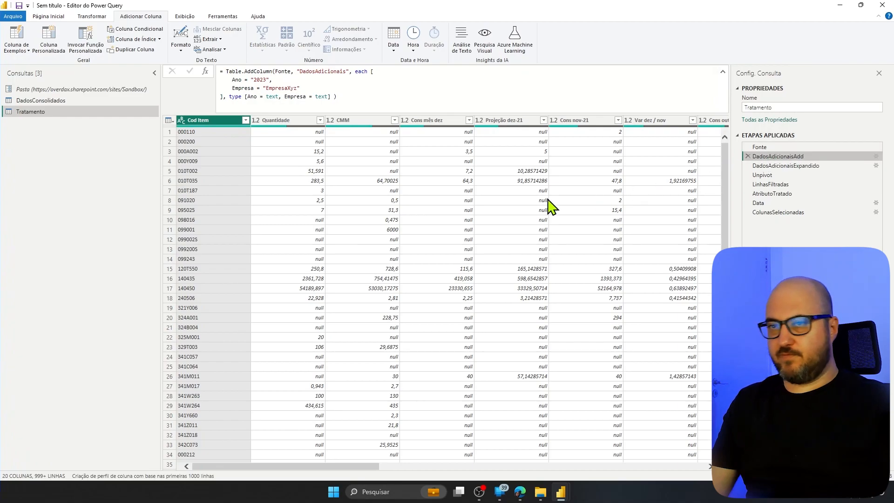
In the DadosConsolidados query, keep only the Content and Name columns and remove all others
click(41, 100)
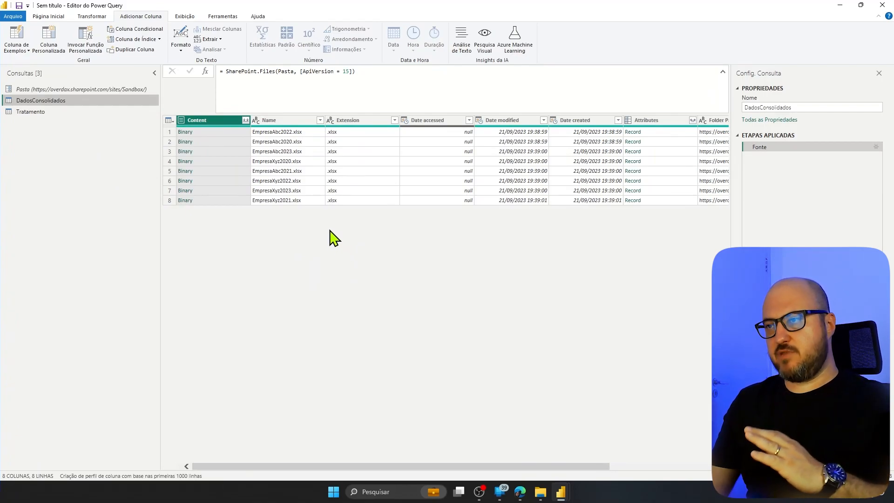
drag(387, 467, 523, 467)
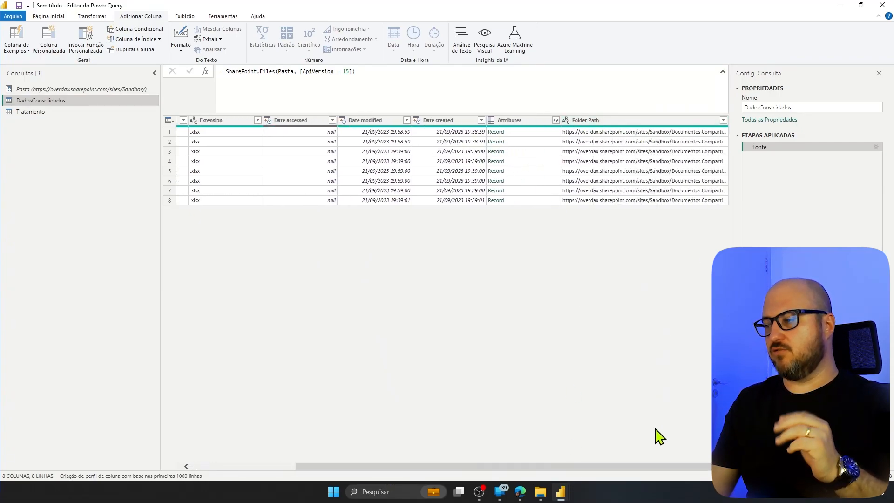
drag(667, 469, 560, 468)
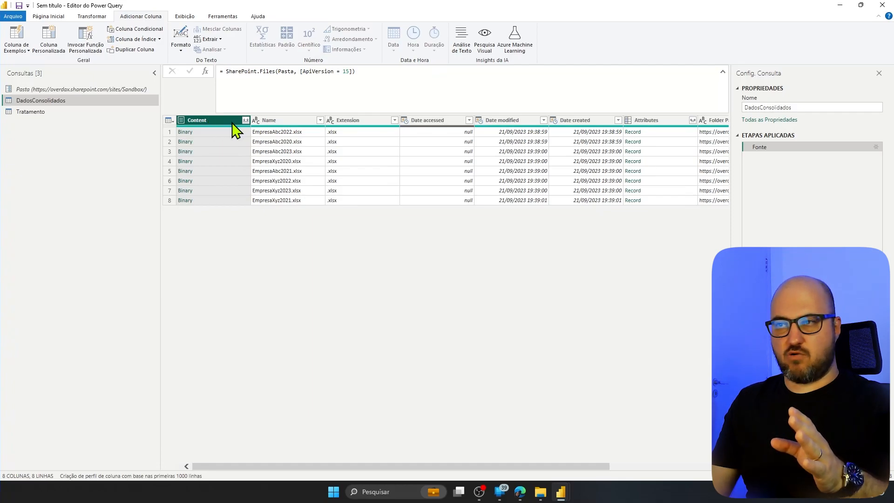
ctrl+click(290, 122)
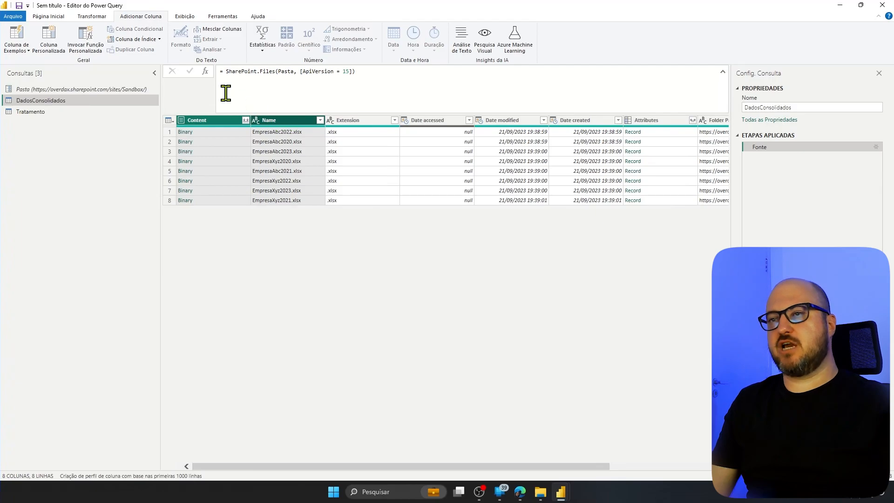
right_click(280, 120)
click(329, 149)
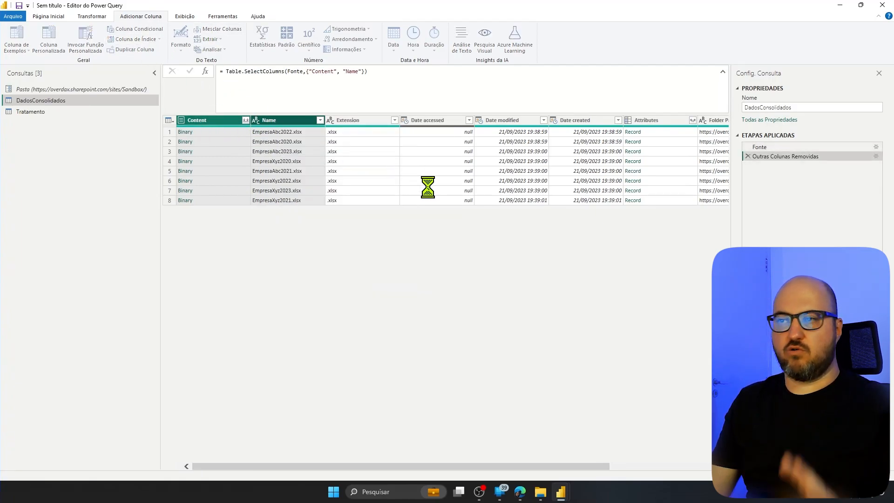
Rename the Outras Colunas Removidas applied step in DadosConsolidados to OutrasColunasRemovidas, without spaces
right_click(801, 157)
click(820, 176)
click(792, 156)
key(BackSpace)
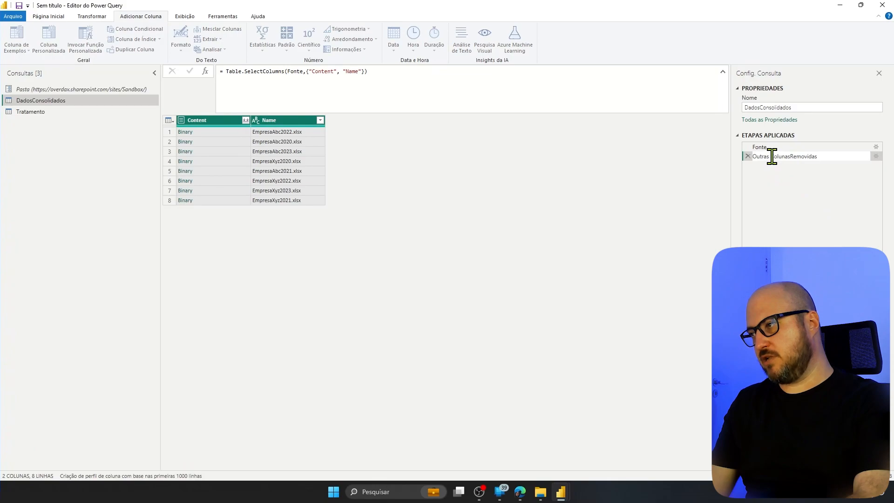
click(772, 156)
key(BackSpace)
key(Return)
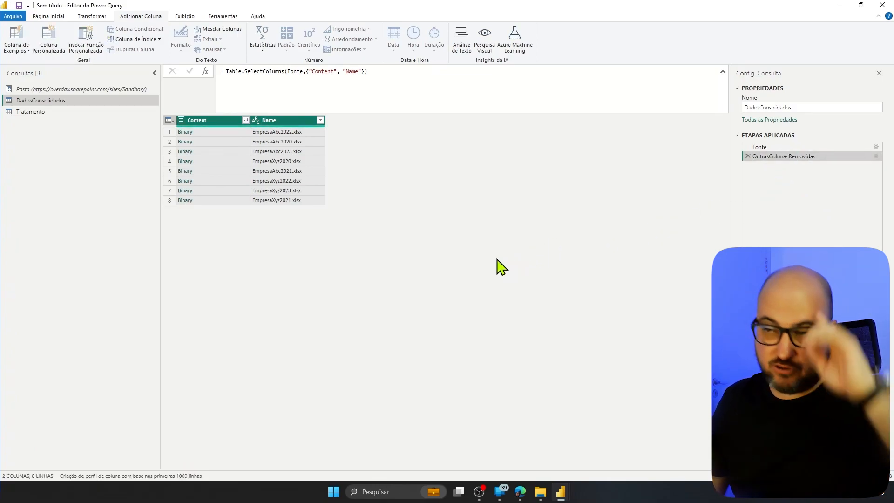
Start a custom column named DadosAdicionais in DadosConsolidados and begin its formula as a record with an opening bracket
click(278, 119)
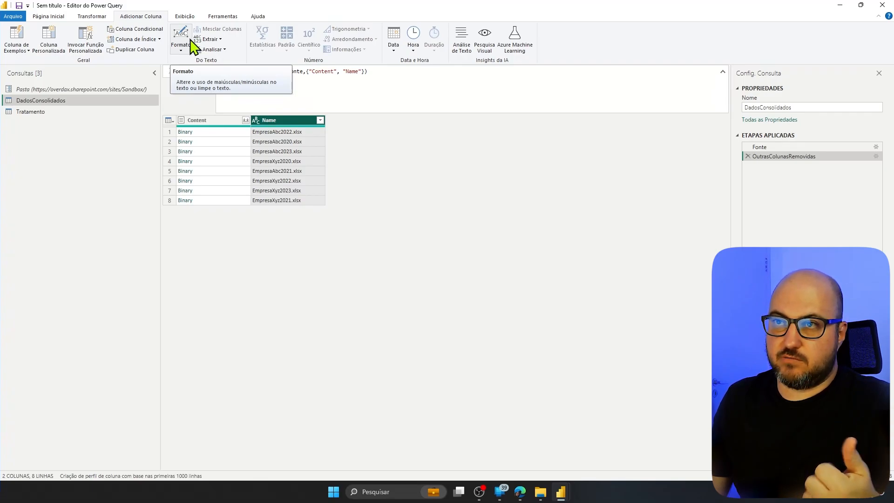
click(49, 47)
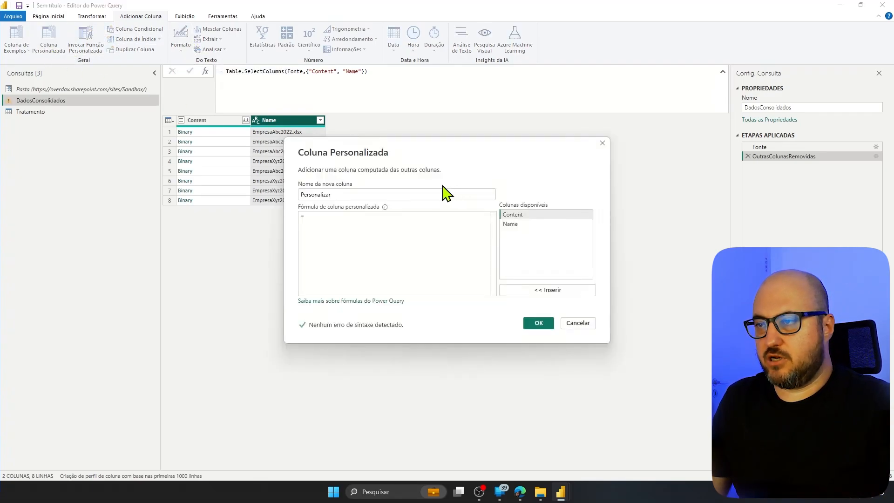
double_click(315, 265)
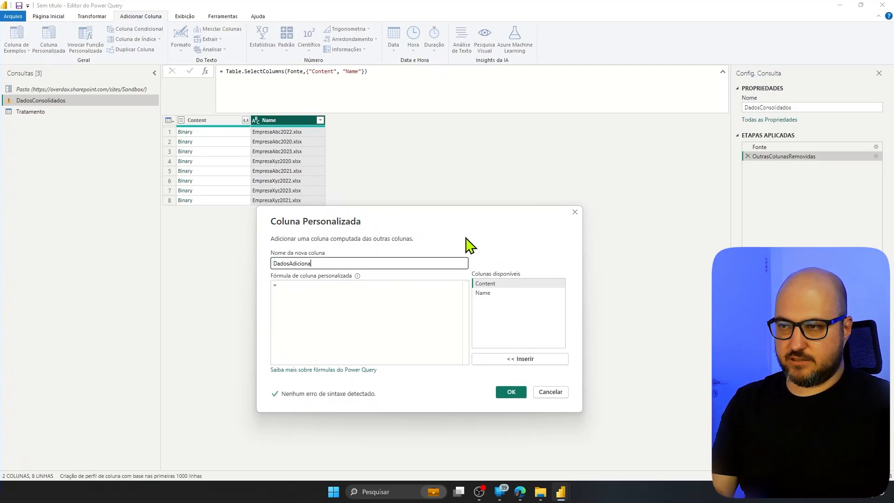
click(313, 291)
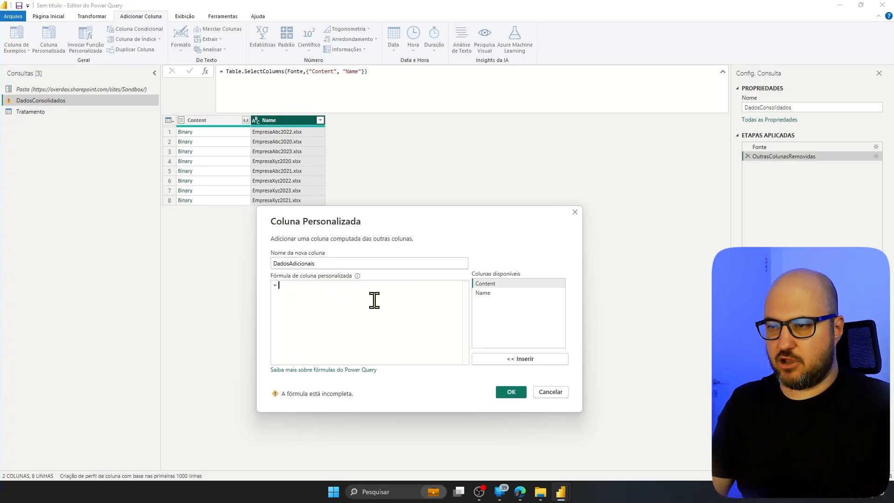
text([)
key(Escape)
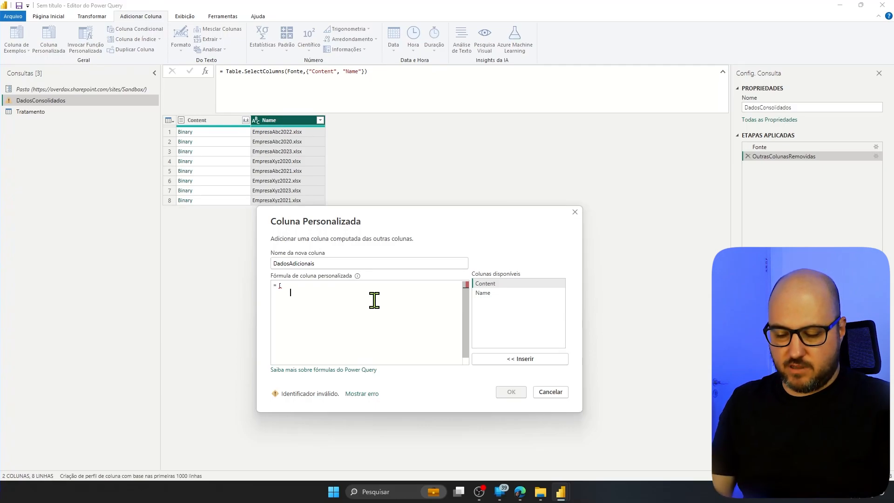
text(Empresa =)
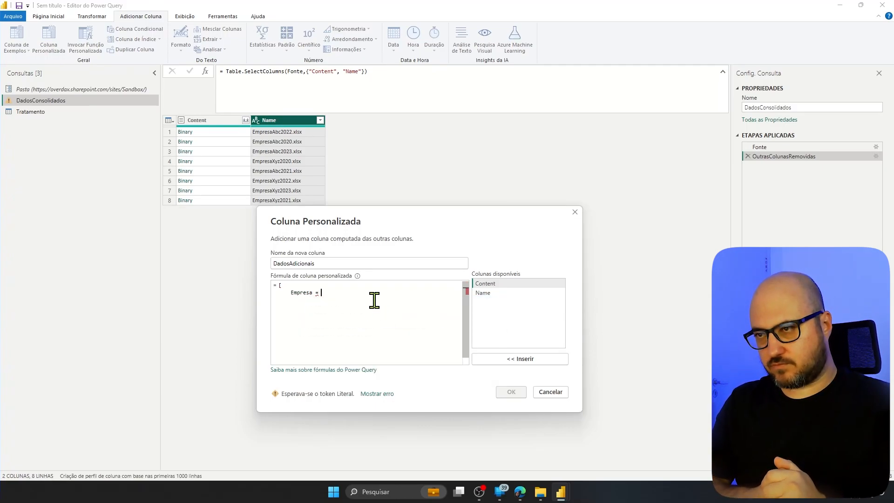
key(BackSpace)
key(BackSpace)
key(BackSpace)
key(BackSpace)
key(BackSpace)
key(BackSpace)
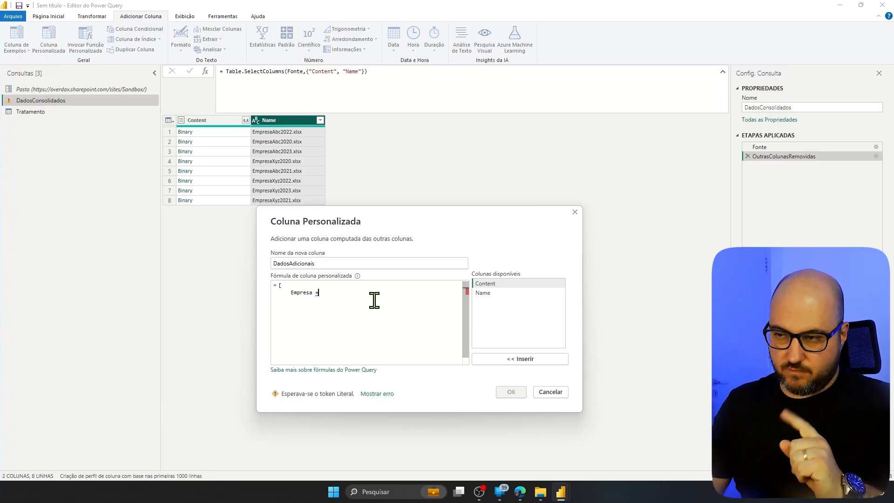
key(BackSpace)
key(BackSpace)
key(BackSpace)
key(BackSpace)
key(BackSpace)
key(BackSpace)
key(BackSpace)
key(BackSpace)
key(BackSpace)
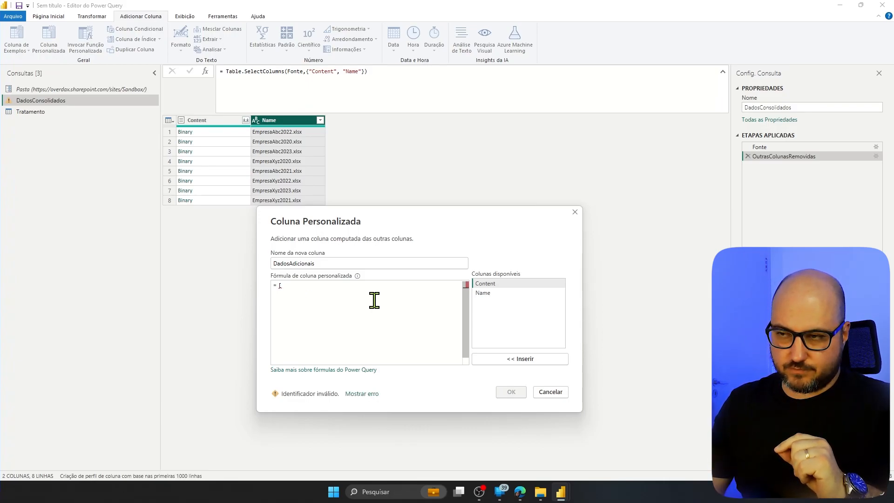
Begin an Ano field in the DadosAdicionais record formula using the Text.BeforeDelimiter function
text(Ano =)
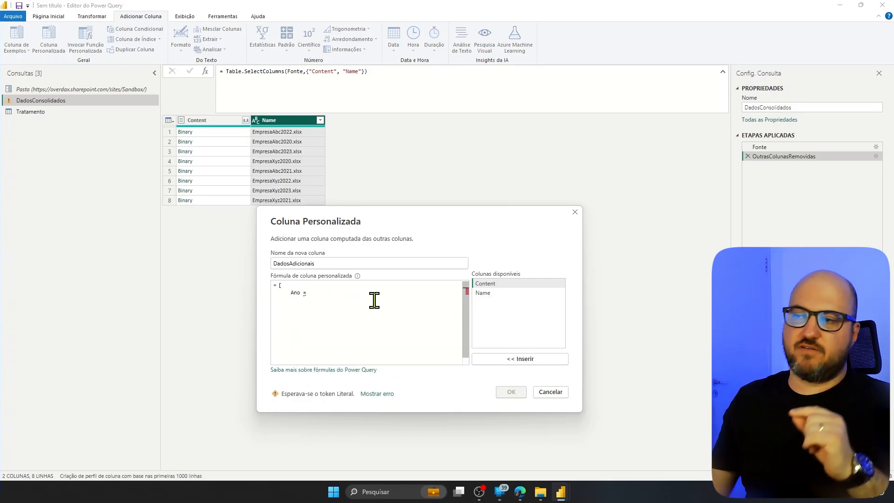
drag(365, 213, 444, 94)
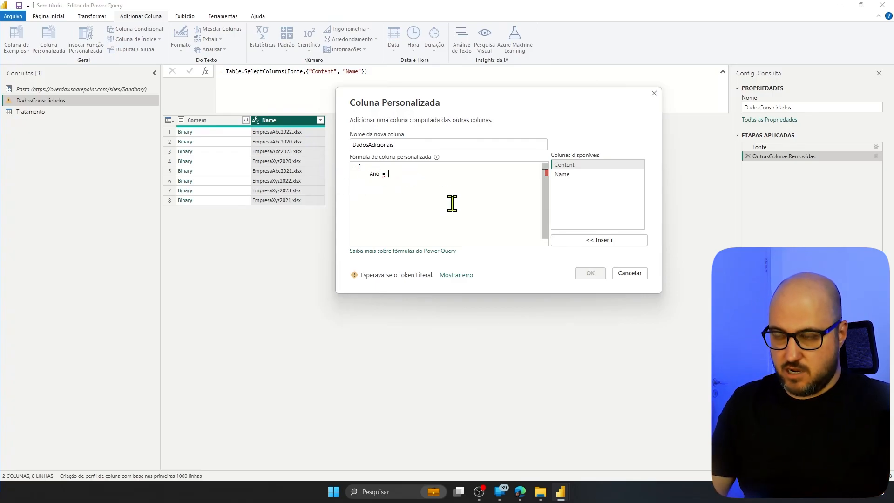
text(Text)
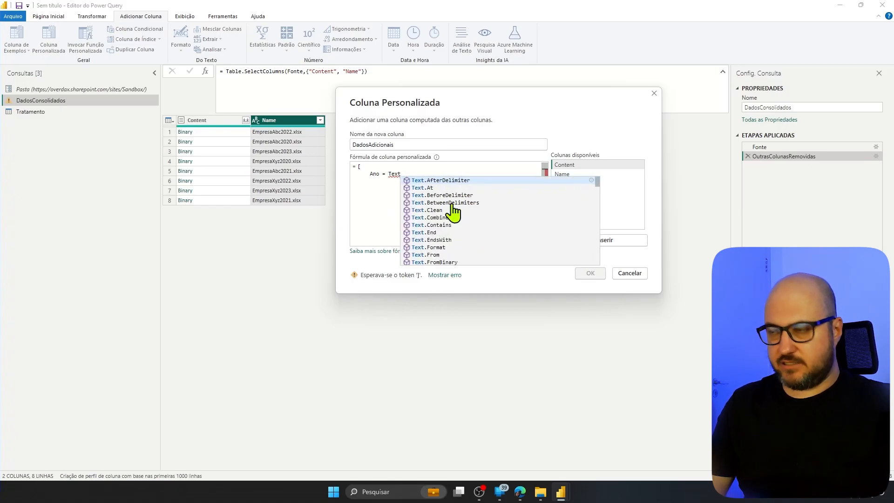
text(.)
text(Berd)
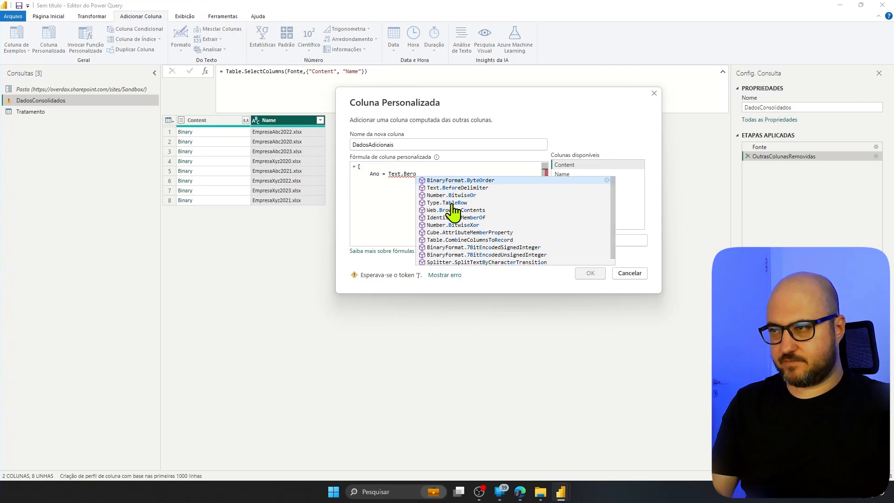
key(Down)
key(Tab)
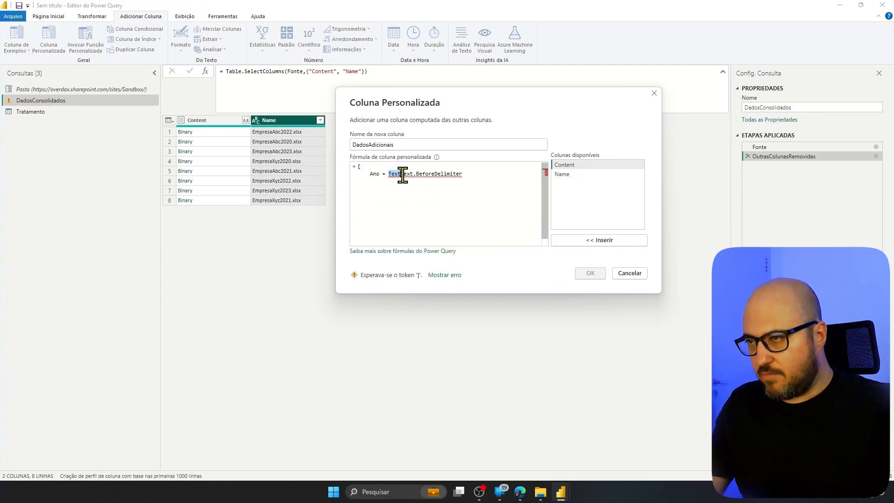
key(BackSpace)
key(Return)
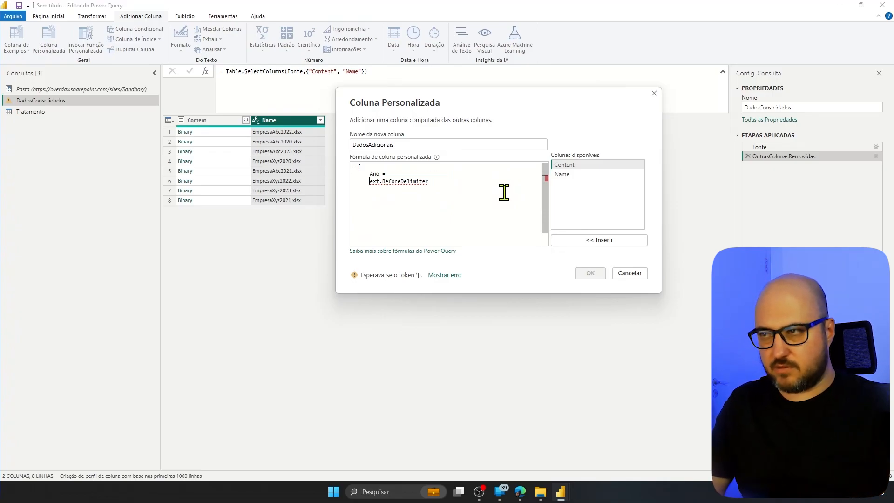
text(T)
key(BackSpace)
key(BackSpace)
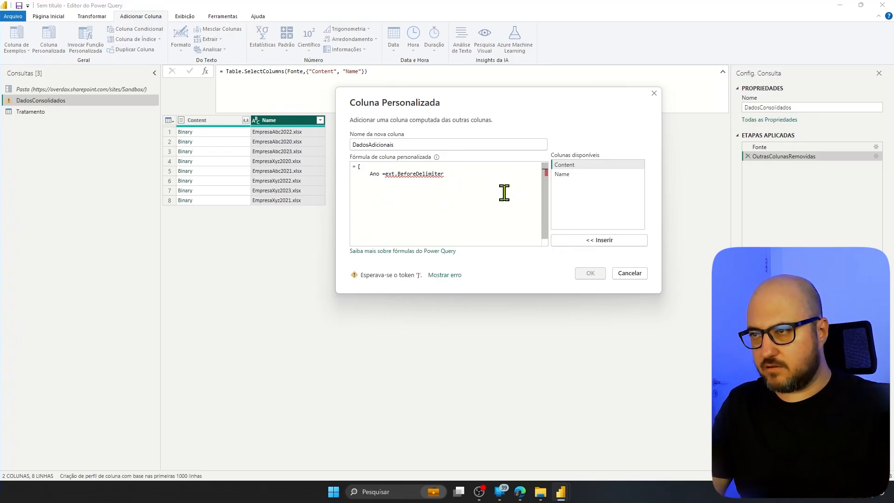
text(T)
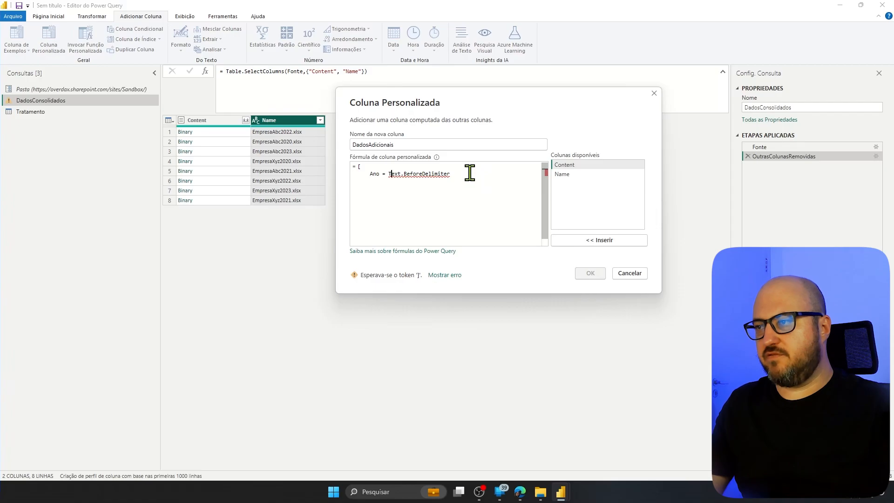
key(End)
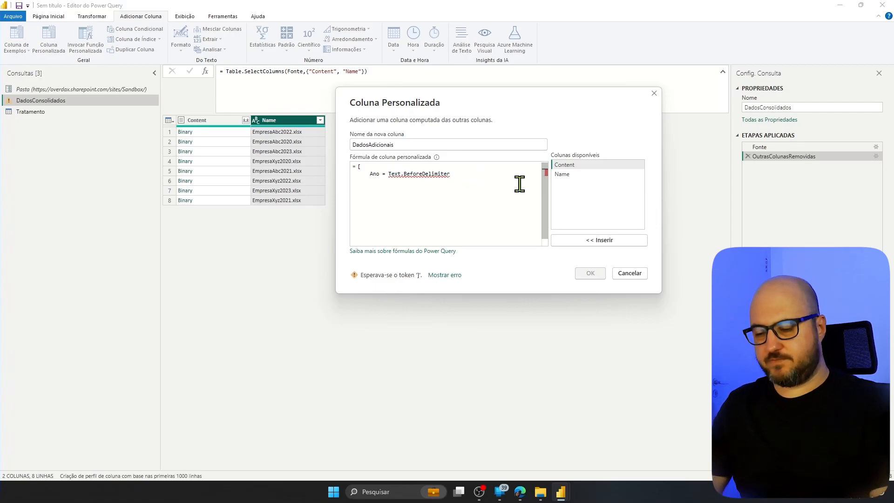
Complete the Text.BeforeDelimiter call with [Name] as the text and ".xlsx" as the delimiter
text(()
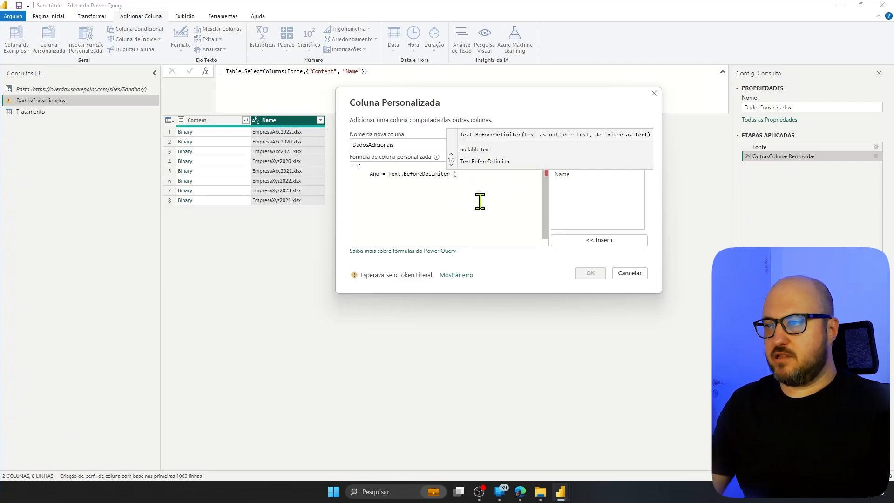
text([Name)
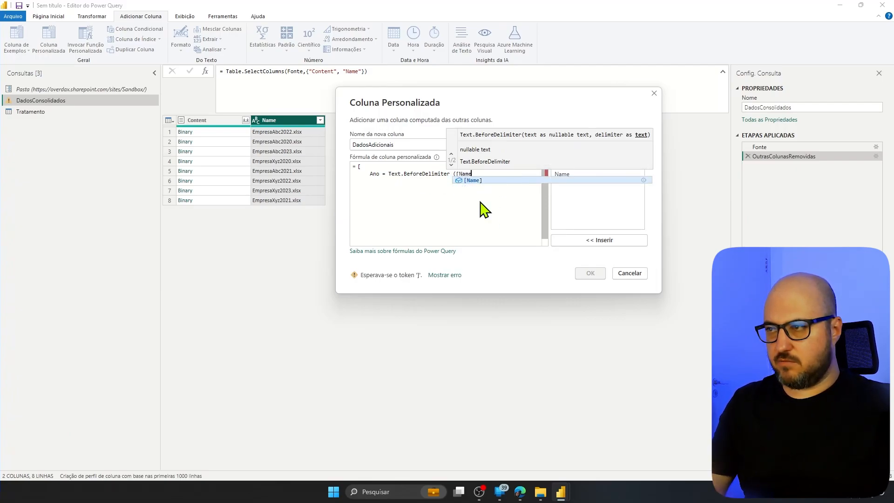
text(])
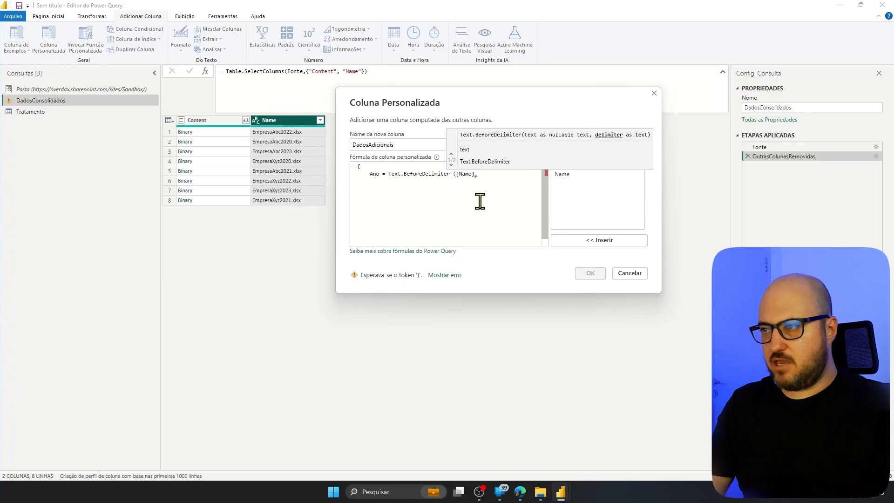
text(,"")
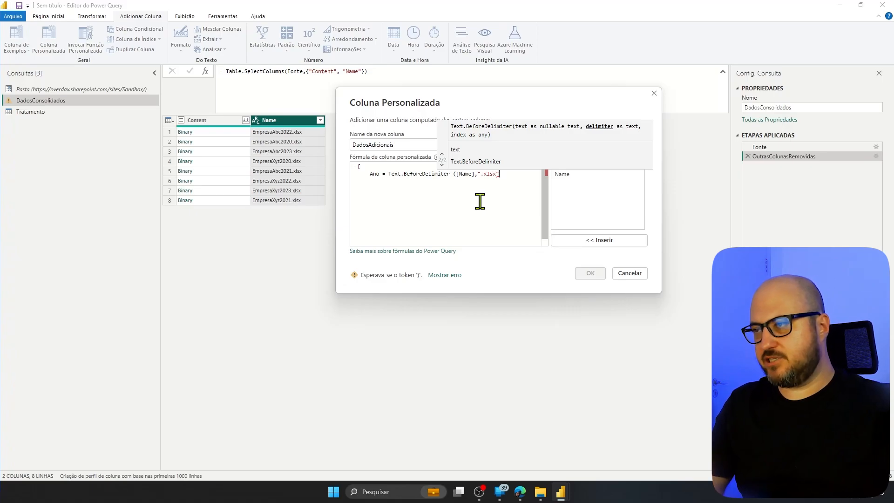
text())
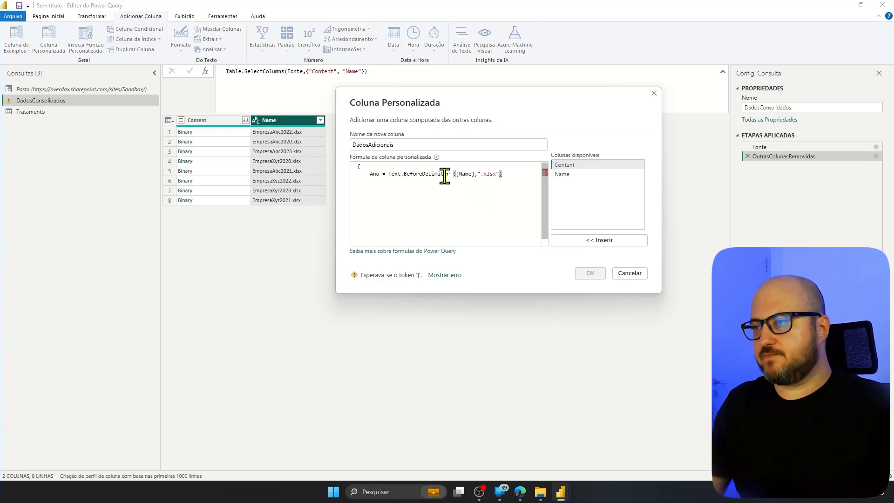
key(BackSpace)
click(516, 175)
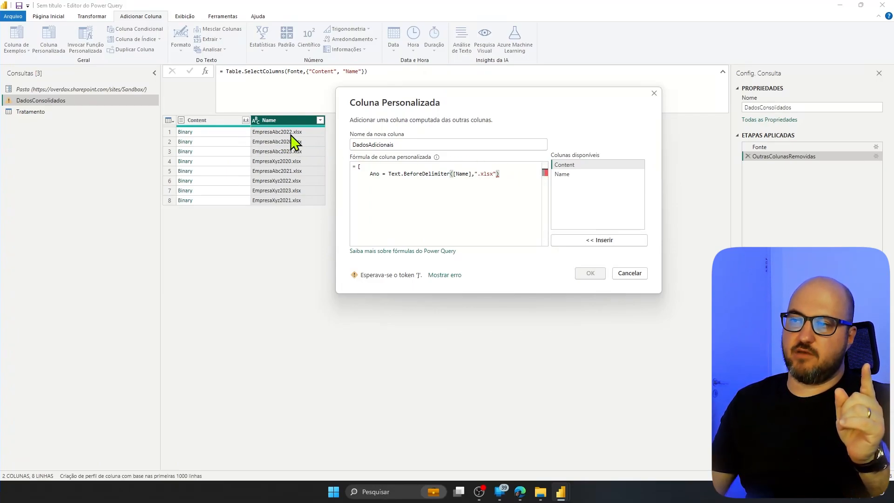
Wrap the Text.BeforeDelimiter expression in Text.End so it keeps the last 4 characters
click(390, 175)
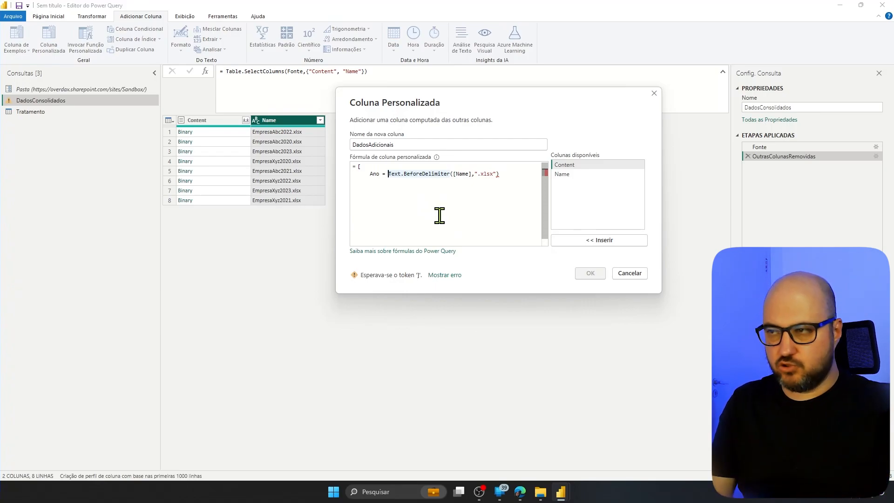
text(Text.End)
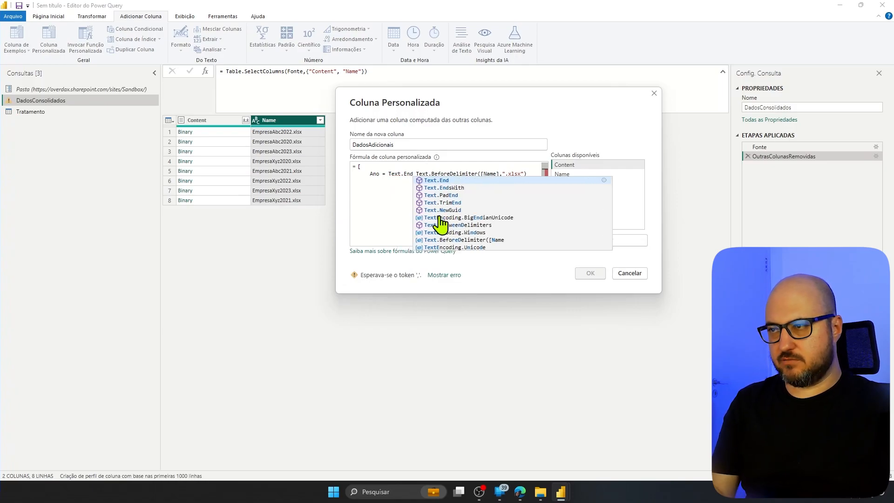
text(()
key(Delete)
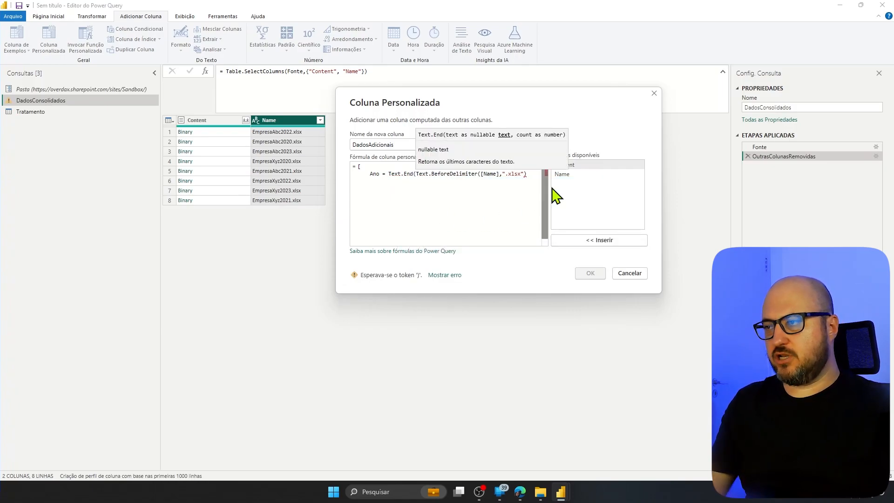
click(528, 174)
text(,4)
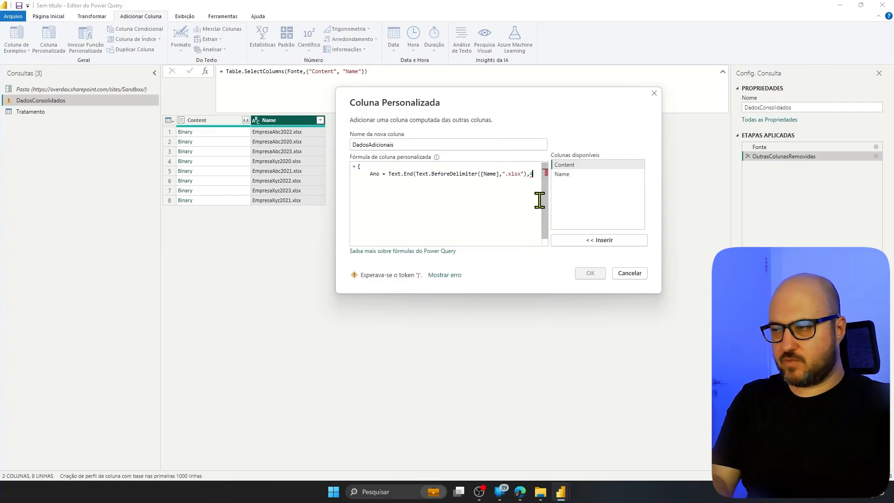
text())
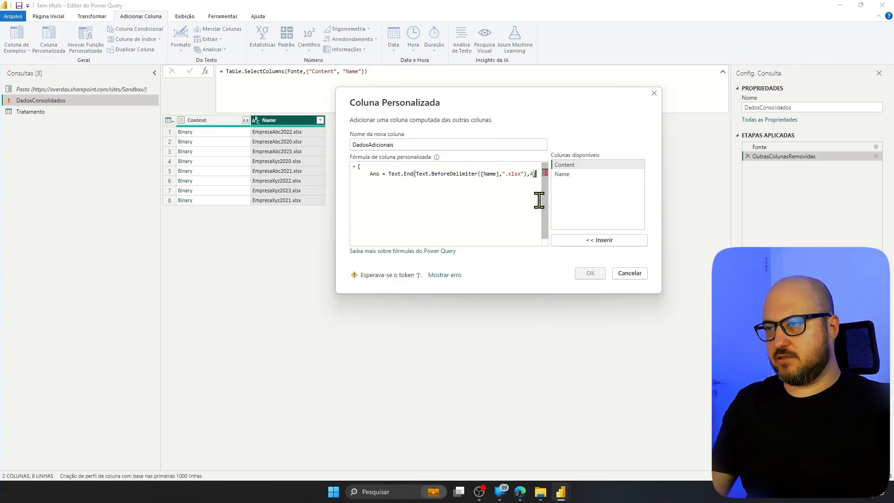
Remove the opening bracket and "Ano =" from the formula, leaving only the Text.End expression, and create the DadosAdicionais column
drag(388, 175, 360, 166)
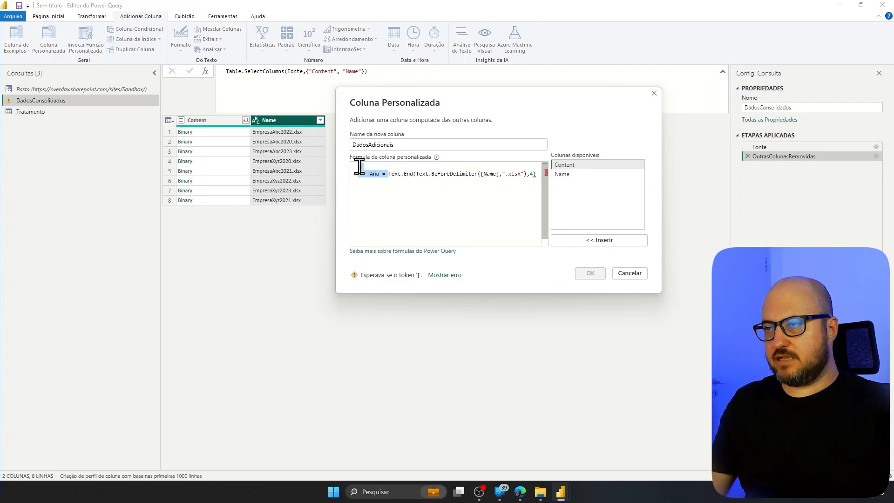
key(BackSpace)
key(BackSpace)
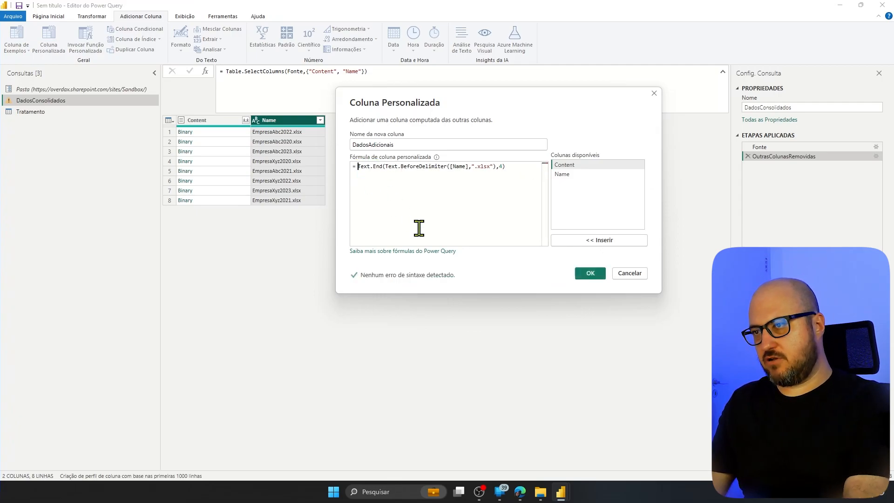
click(589, 274)
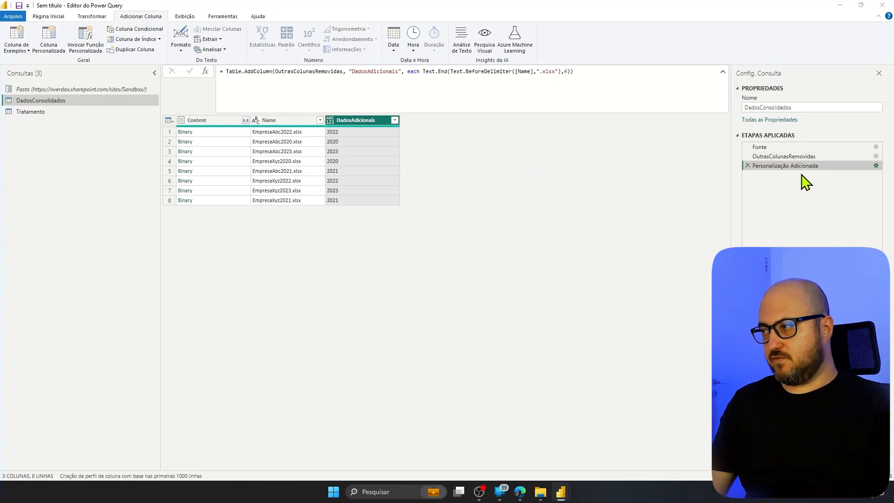
Reopen the DadosAdicionais formula for editing and assign the Text.End expression to a variable named __Ano on the same line
click(309, 217)
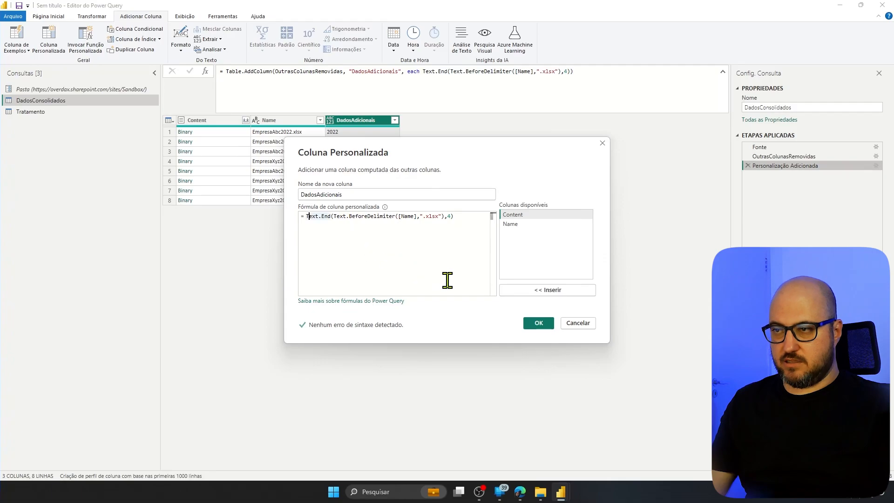
key(Return)
key(Return)
key(Up)
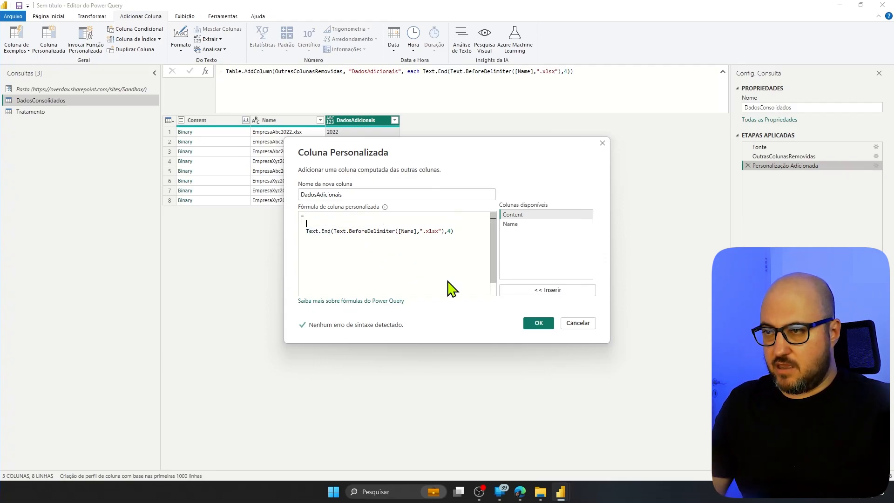
text(_)
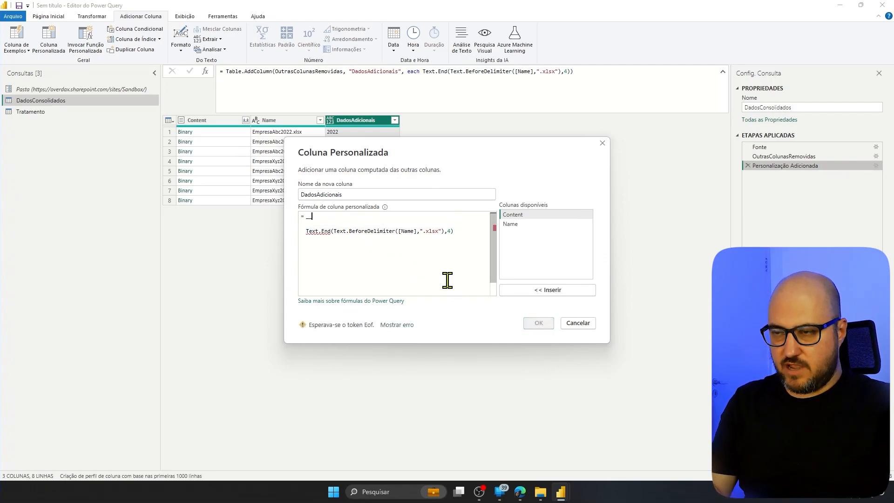
text(_Ano =)
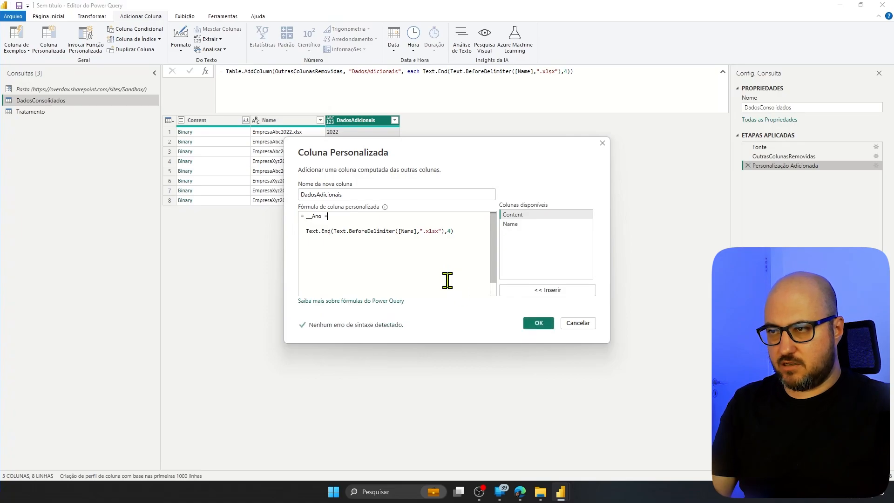
key(Delete)
key(Delete)
key(Delete)
key(Delete)
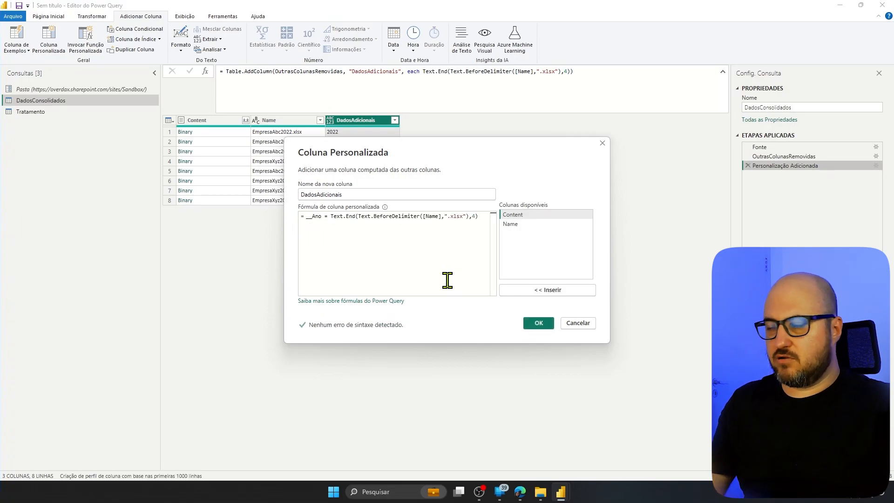
Enclose the __Ano definition in a let expression, with let on the line above and in on the line below
click(484, 217)
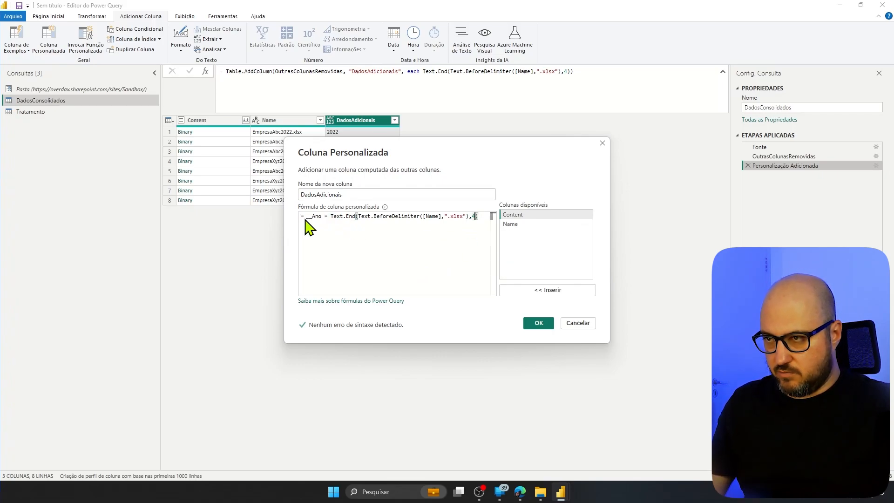
text(let)
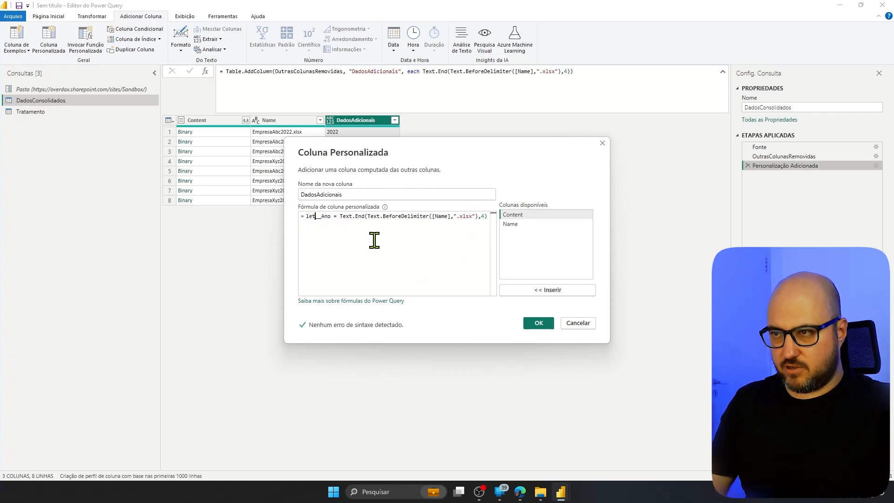
key(Return)
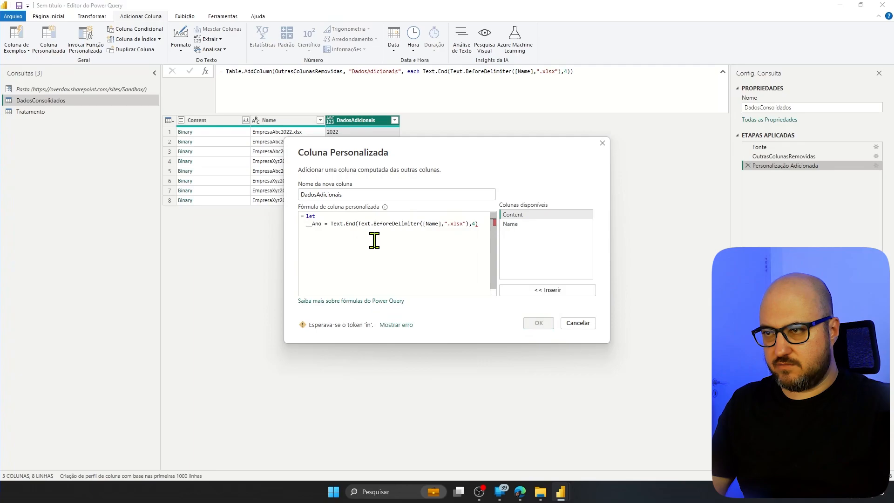
click(482, 224)
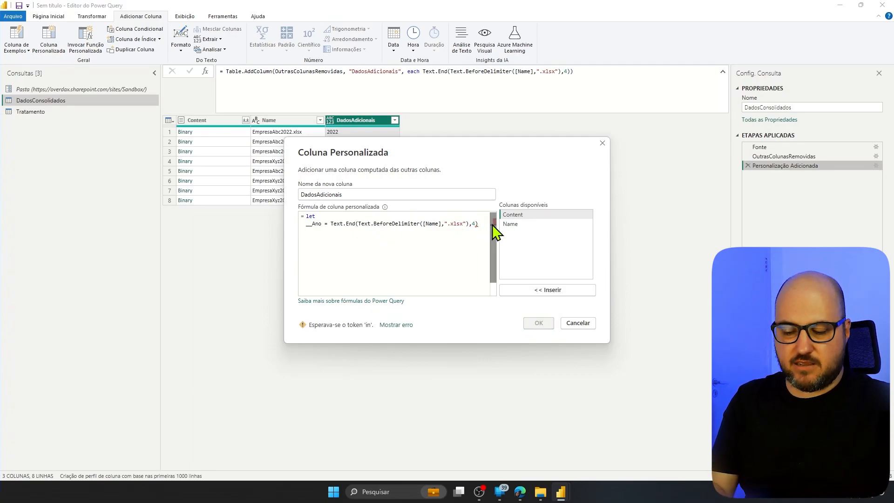
key(Return)
text(in)
key(Escape)
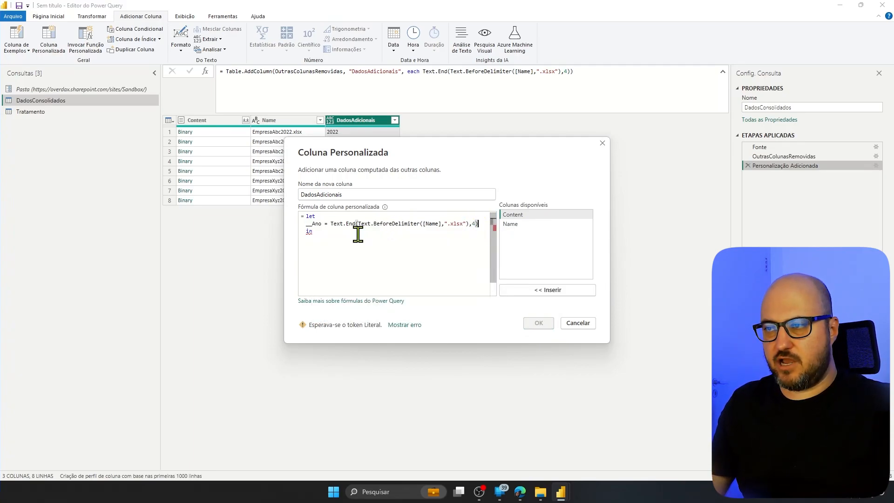
Add an empty record in square brackets below in, with blank lines inside for its fields
text([)
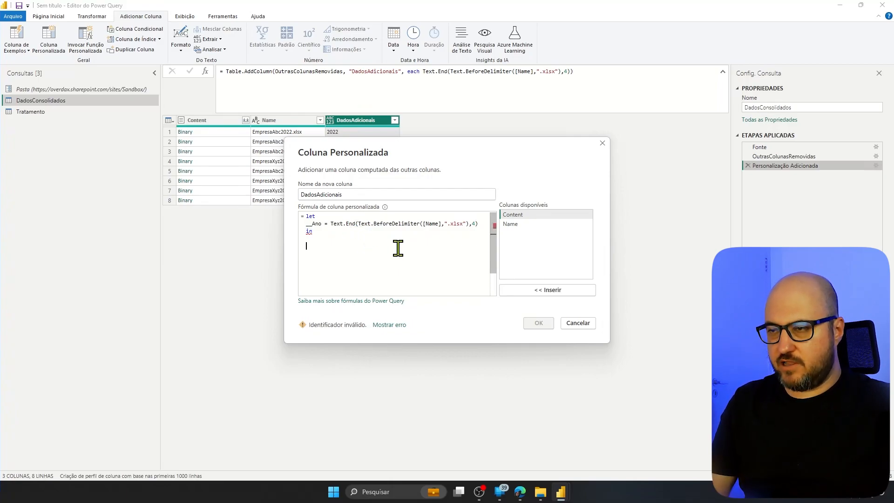
key(Escape)
key(Return)
key(Return)
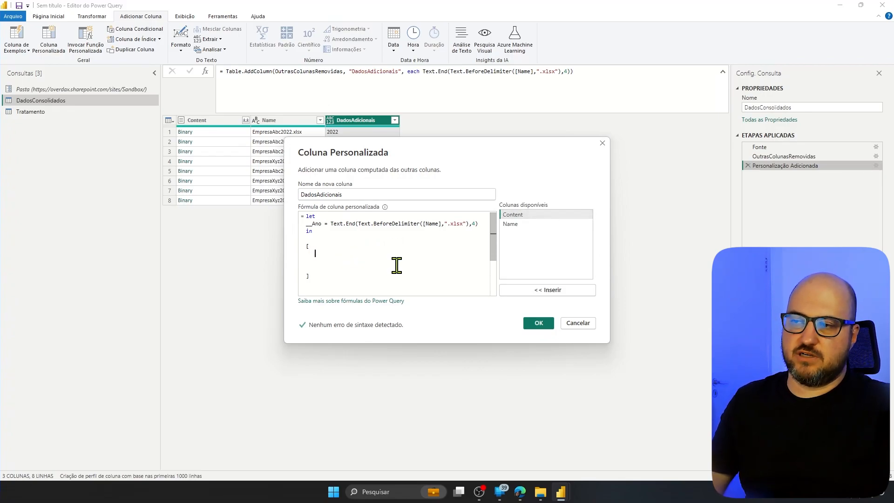
Add an Ano field to the record and assign it the __Ano variable
text(Ano =)
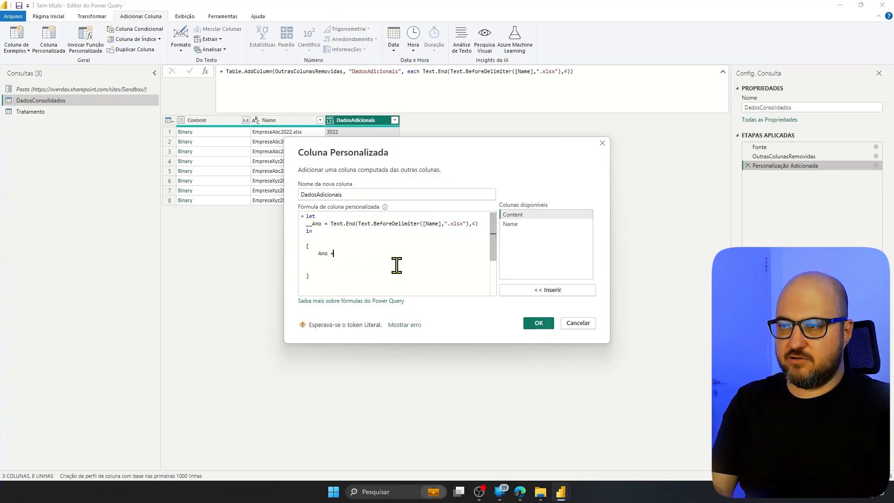
double_click(318, 224)
key(ctrl+c)
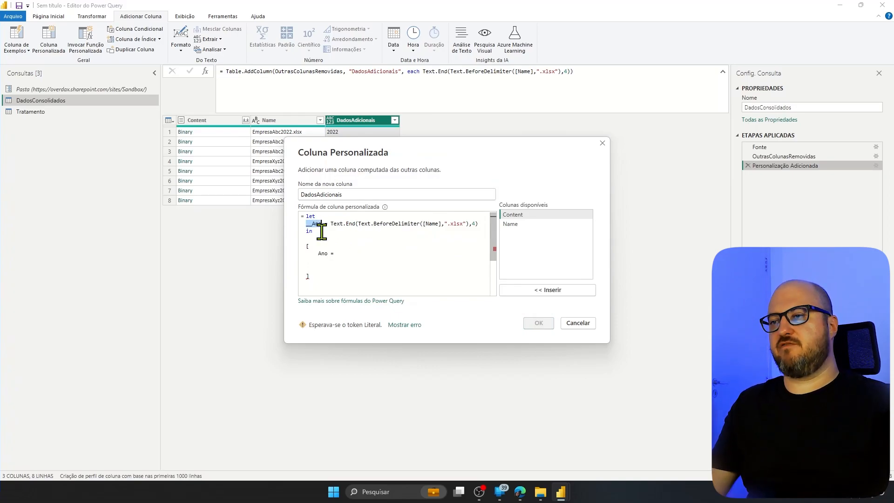
click(353, 252)
key(ctrl+v)
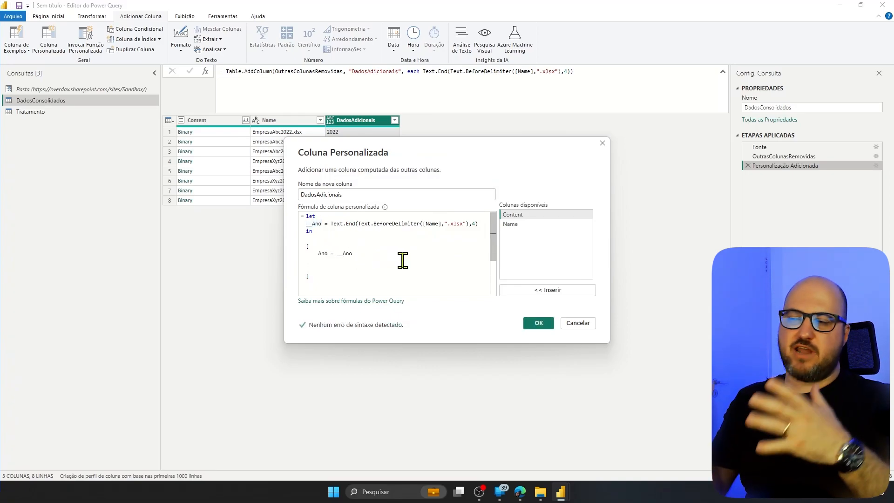
Add a second record field, Empresa, defined as Text.BeforeDelimiter([Name],__Ano), on its own line below Ano
text(,     )
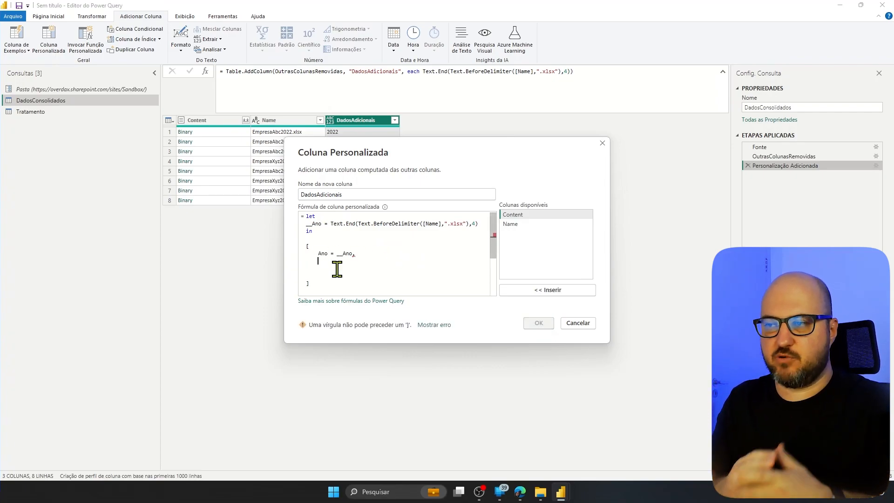
text(Empresa )
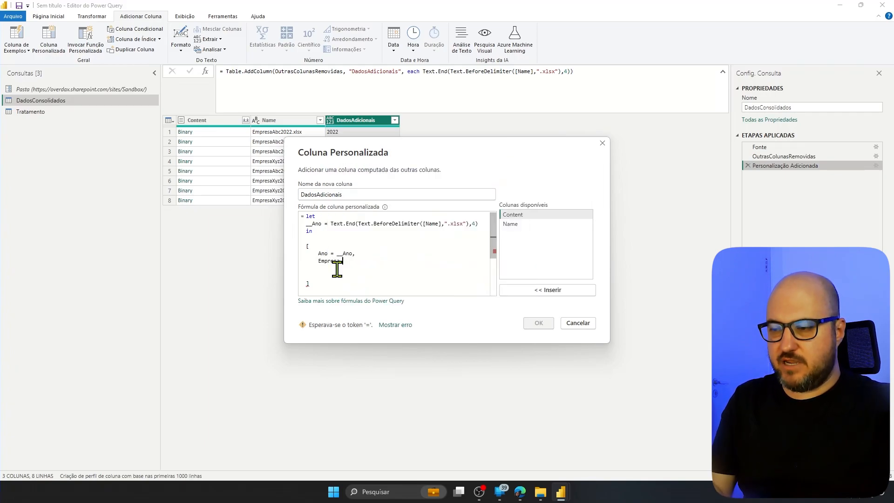
text(= text)
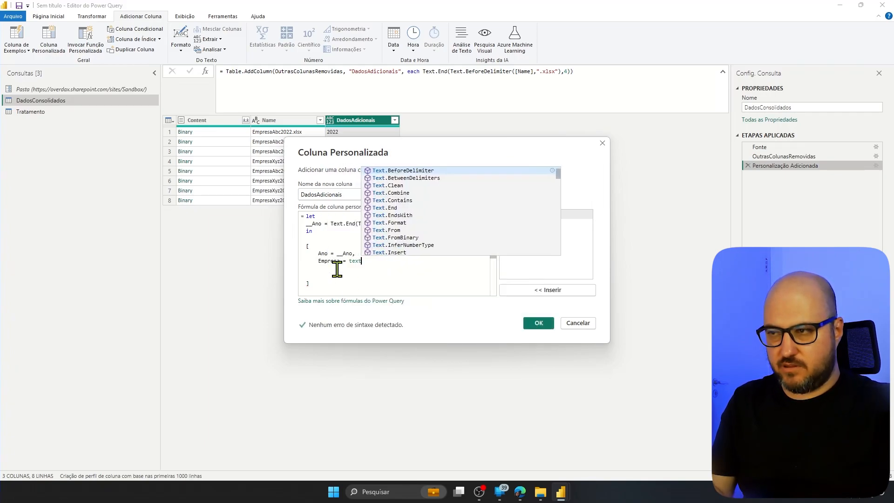
text(Brof)
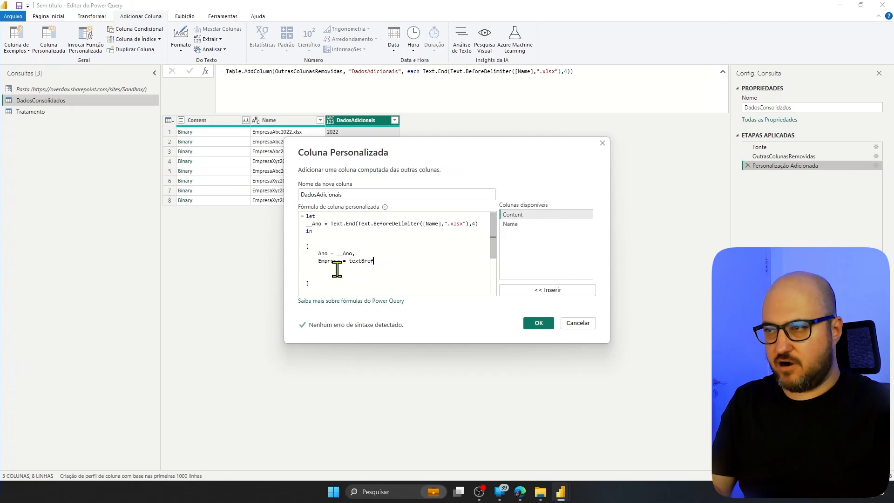
key(BackSpace)
key(BackSpace)
key(BackSpace)
text(e)
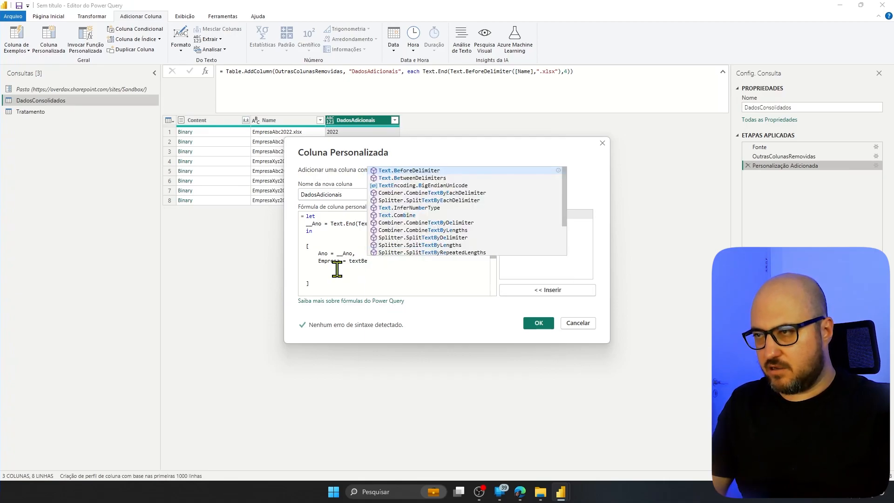
key(Tab)
text(()
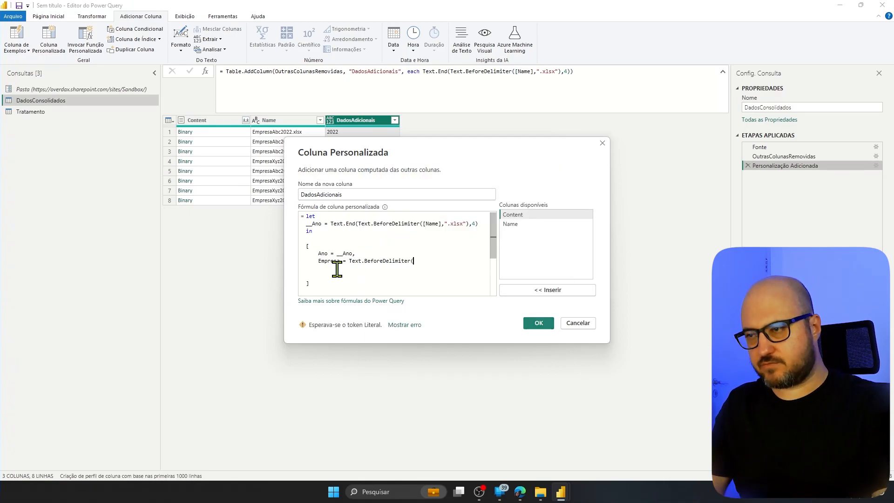
text([Name])
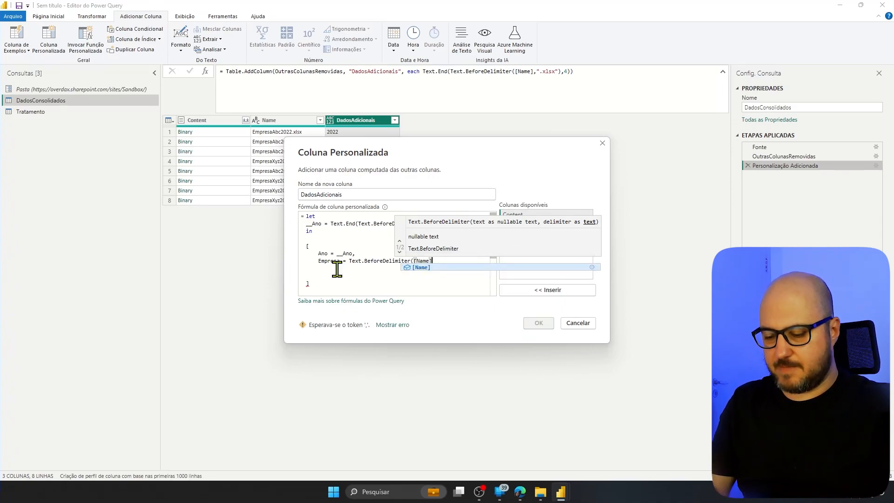
text(,)
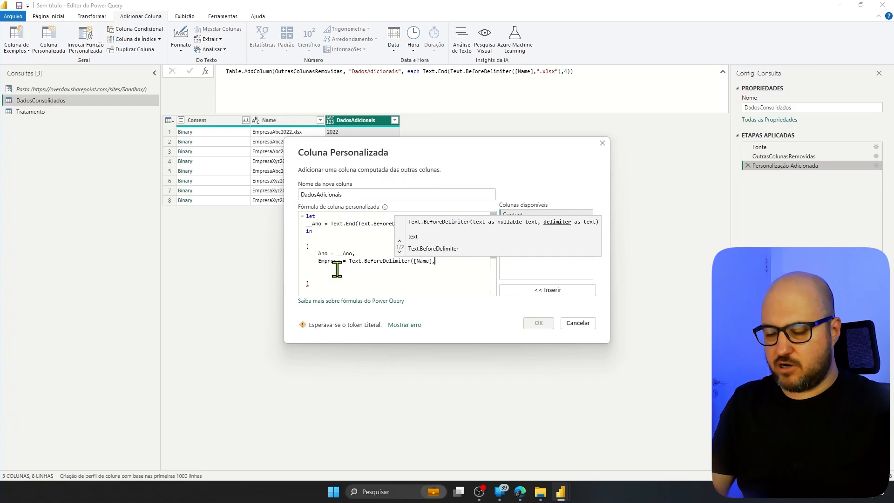
text(__Ano)
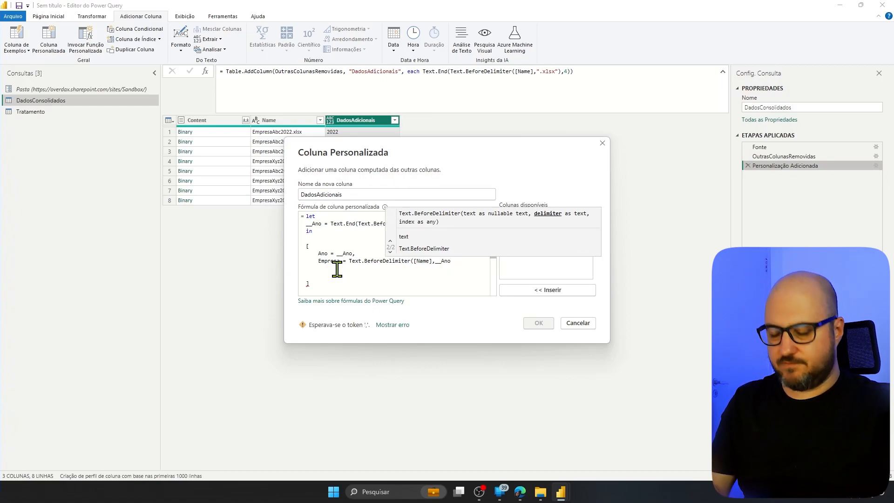
text())
Remove the blank lines before the record's closing bracket, apply the column formula, and preview the records in the first three rows
click(337, 269)
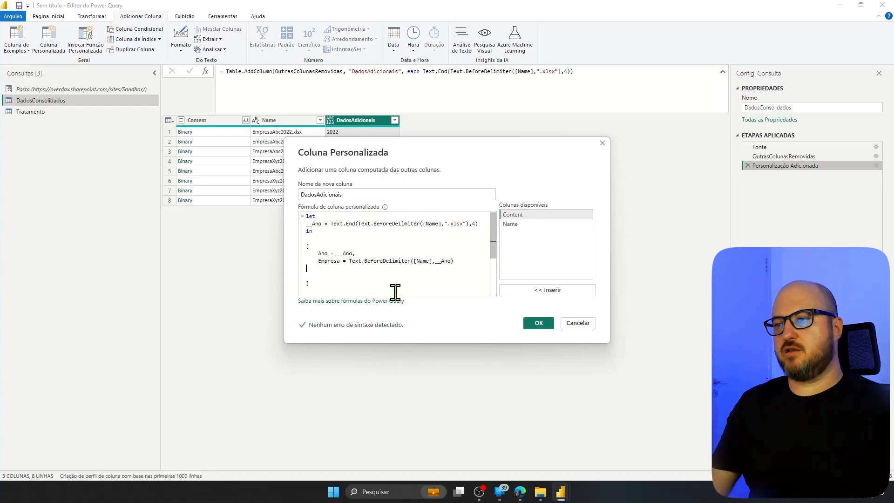
key(Delete)
key(Delete)
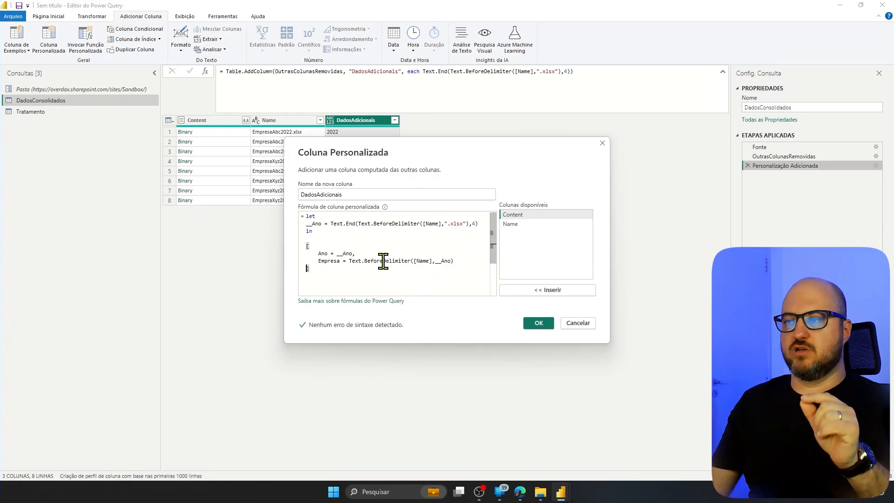
click(539, 323)
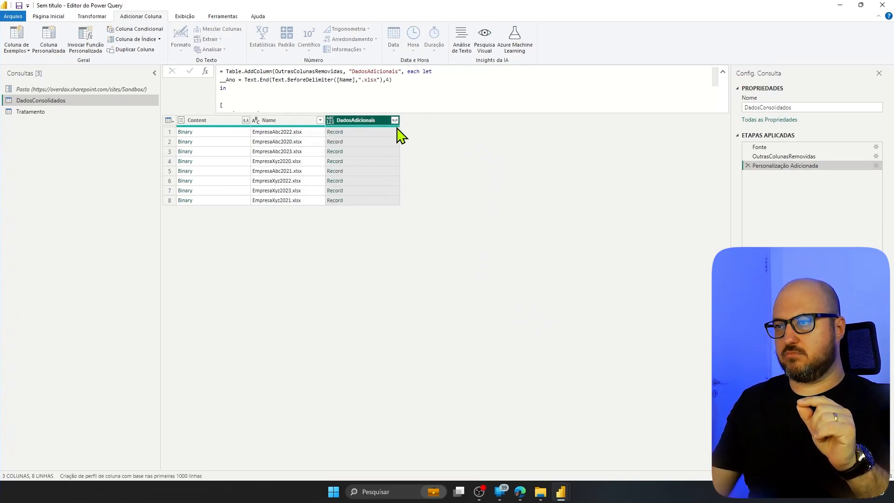
click(375, 134)
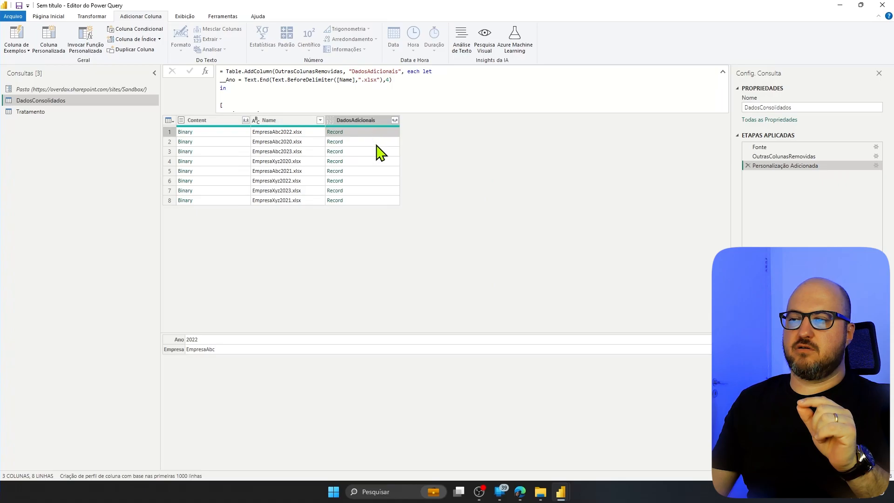
click(378, 142)
click(379, 152)
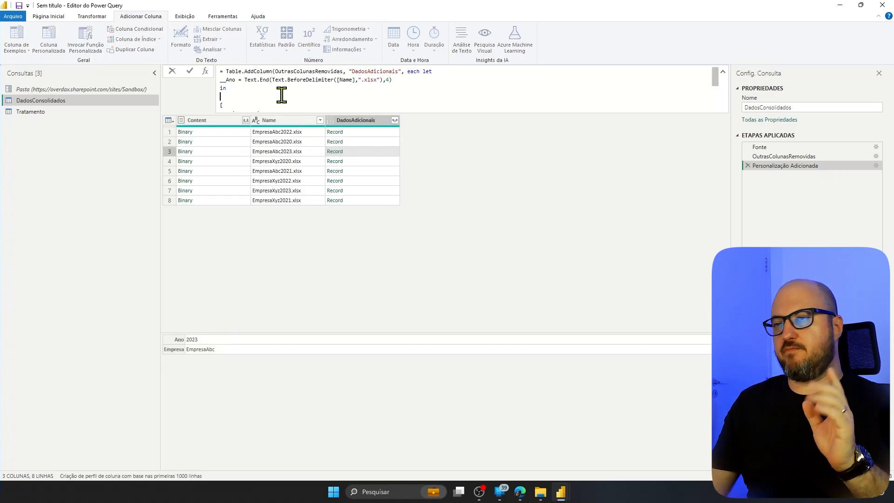
Add type [Ano = text, Empresa = text] as the column type argument ending the Table.AddColumn formula, and commit the formula
scroll(410, 102, down, 3)
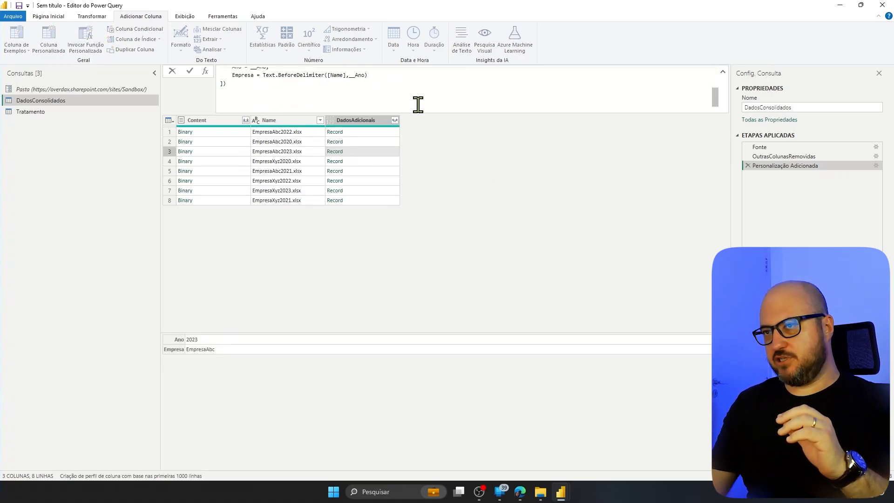
click(226, 84)
text(, type [)
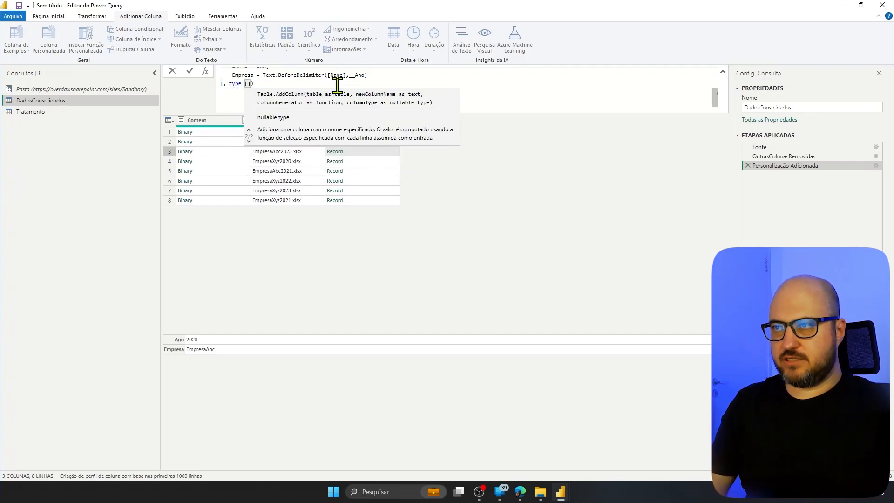
text(o = )
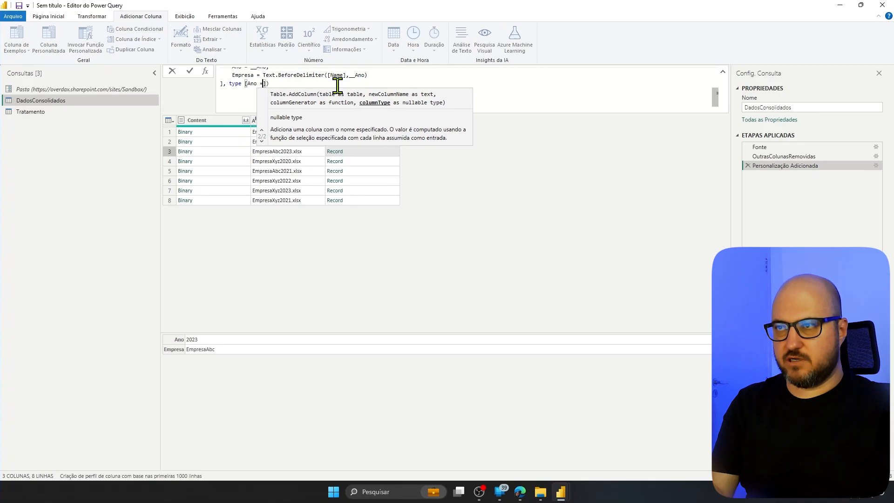
text(text])
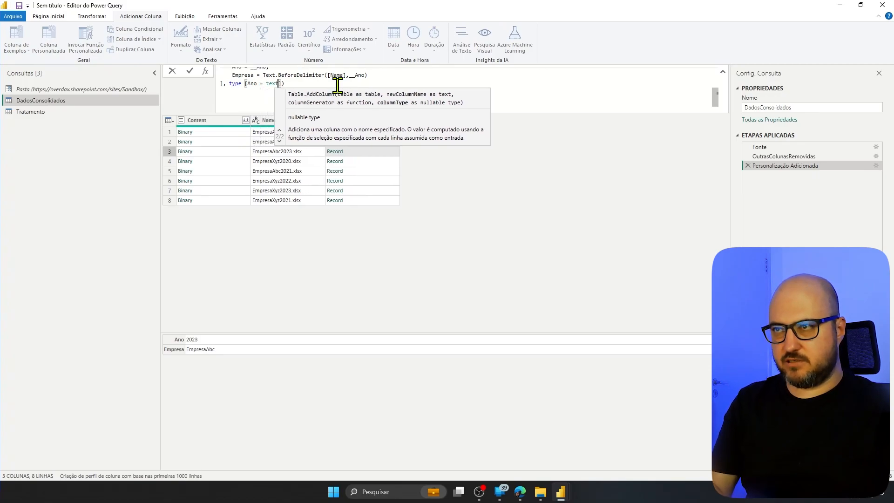
text(,)
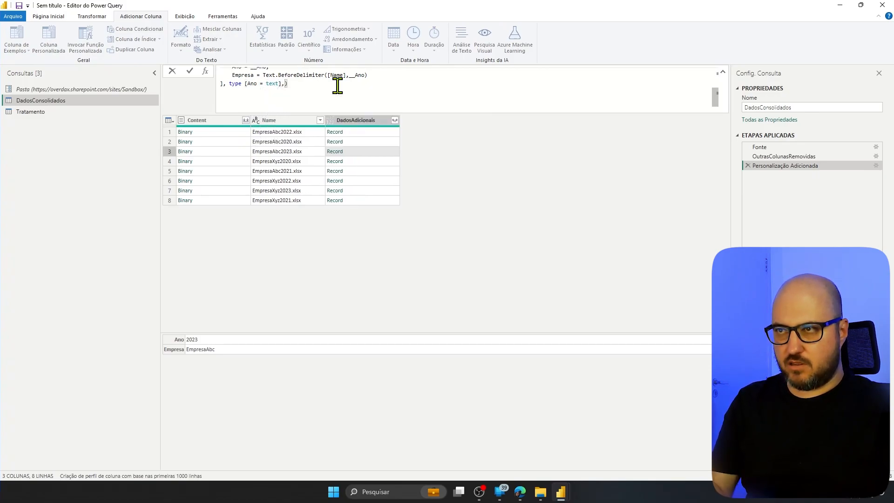
key(Left)
text(,)
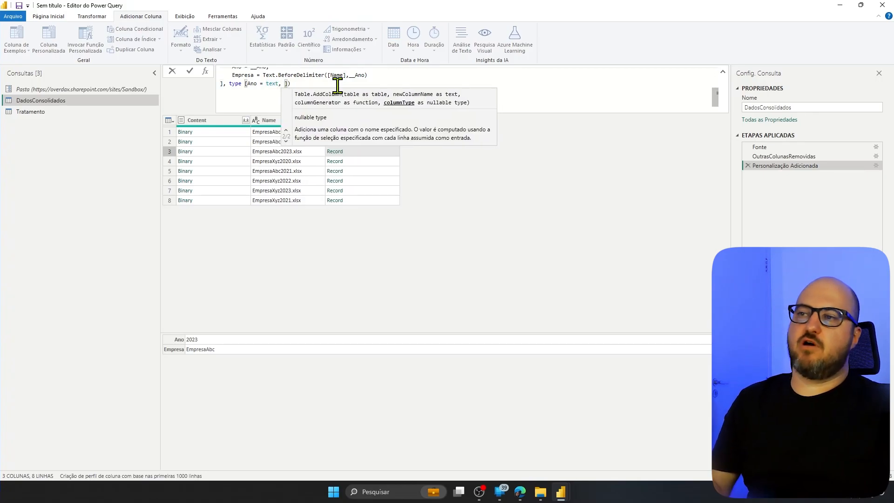
text( Empresa = )
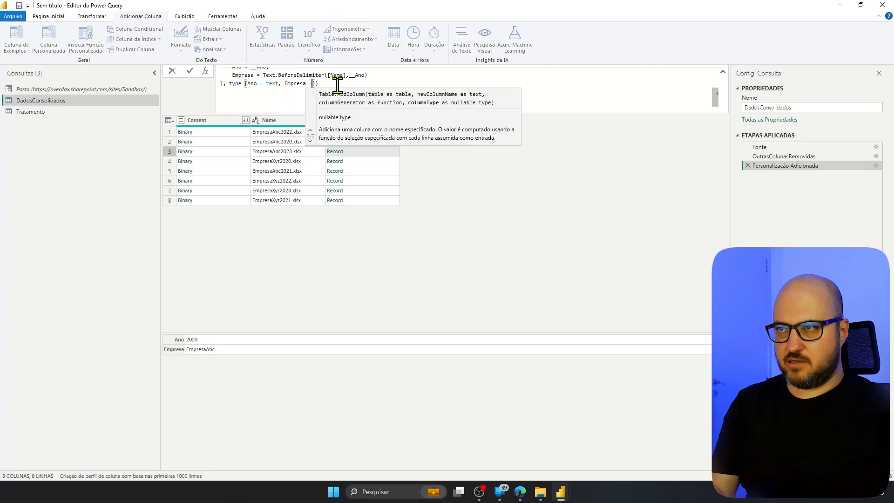
text(text)
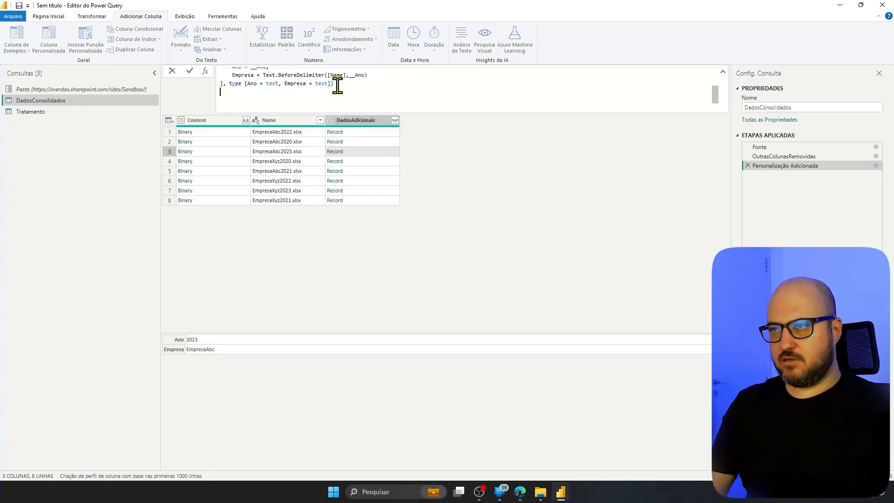
key(Return)
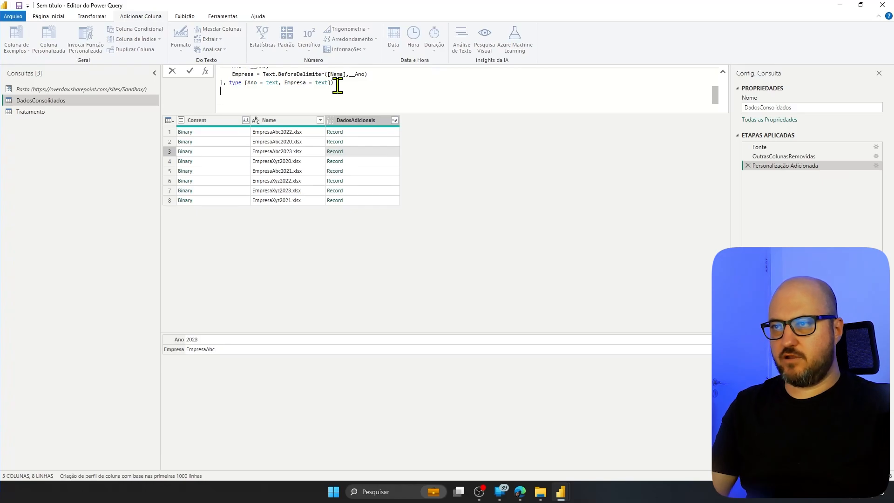
click(191, 71)
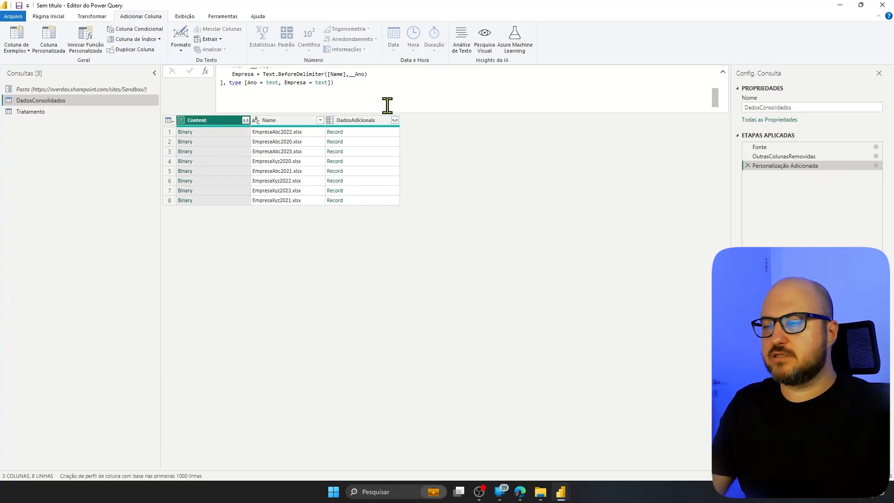
Expand DadosAdicionais into Ano and Empresa without the original name prefix, and rename the applied step to DadosAdicionaisExpandido
click(395, 121)
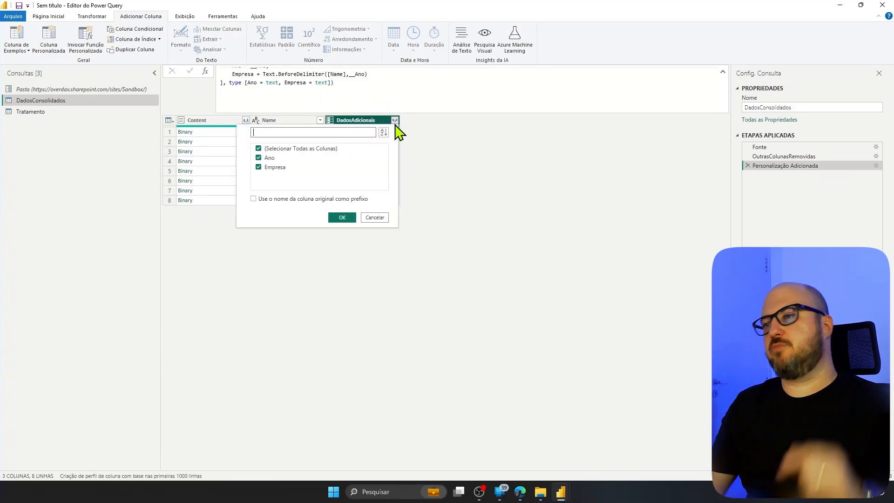
click(344, 220)
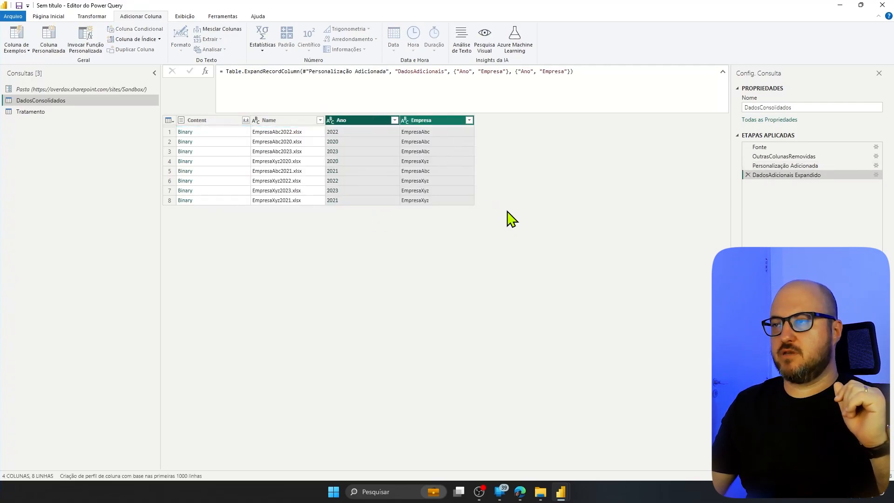
right_click(794, 176)
click(820, 191)
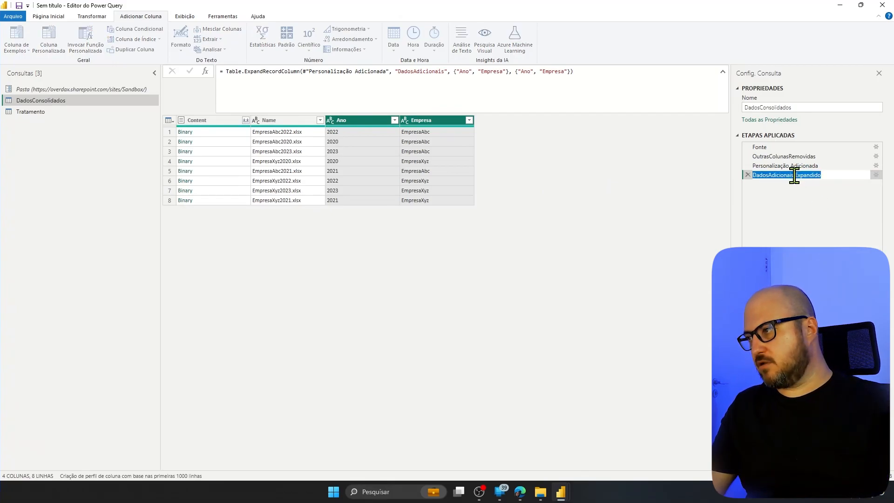
click(794, 175)
click(823, 218)
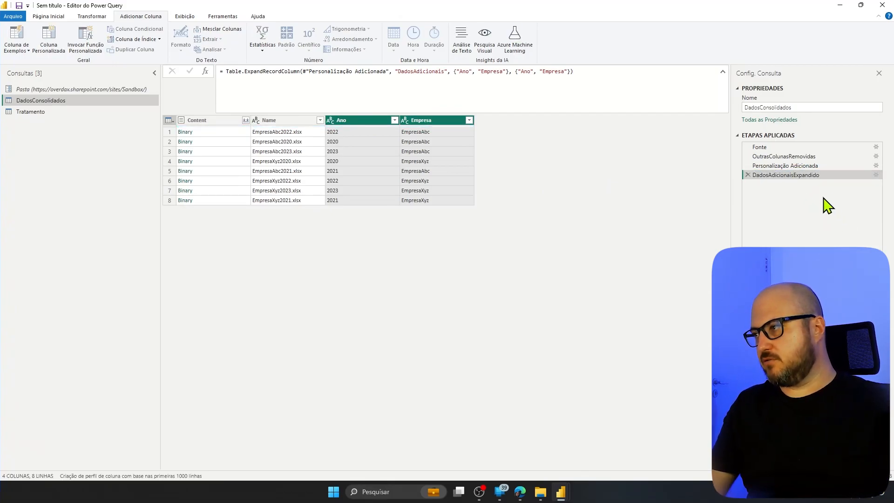
Rename the Personalização Adicionada step to DadosAdicionaisAdd and return to the DadosAdicionaisExpandido step
click(792, 167)
right_click(792, 167)
click(816, 182)
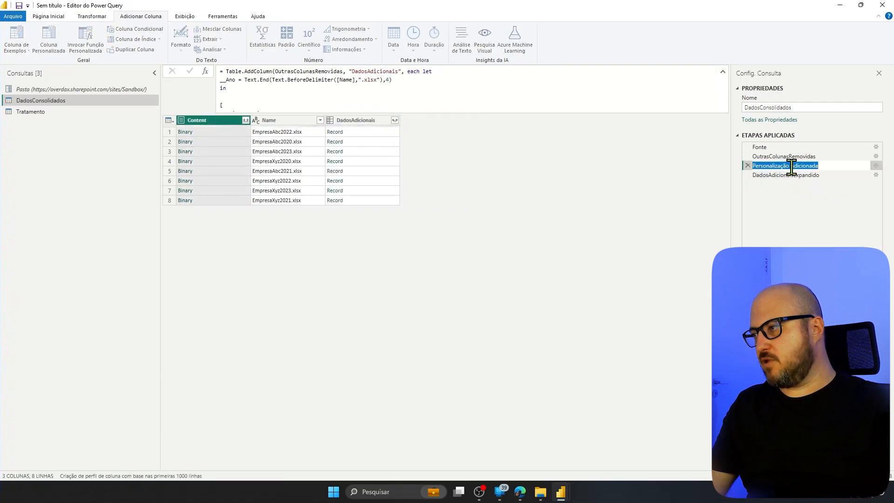
text(DadosAdicionaisExpandido)
drag(831, 167, 795, 166)
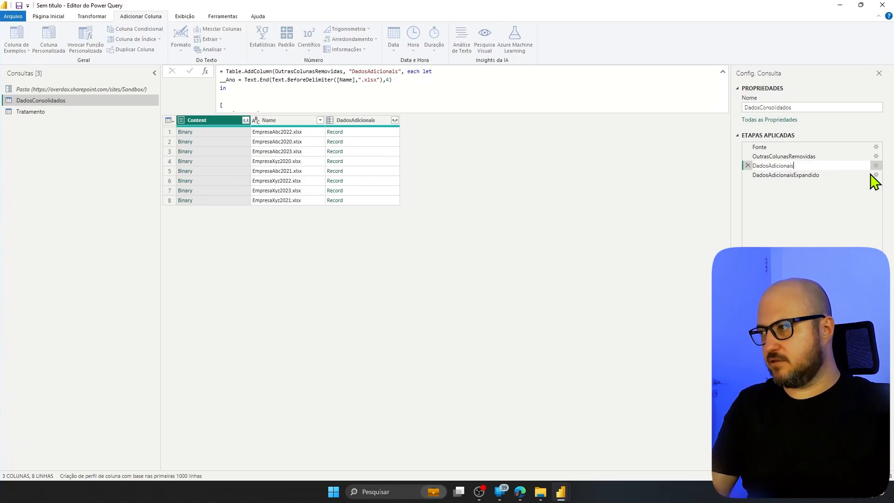
text(Add)
key(Return)
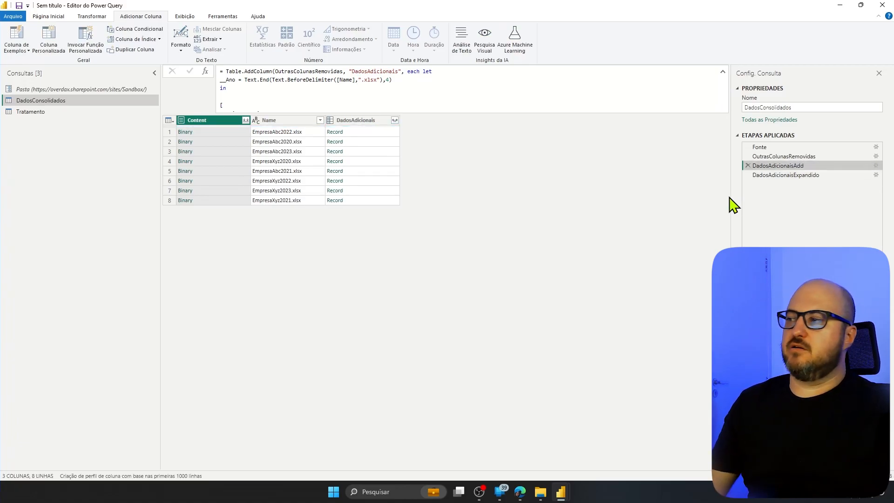
click(798, 176)
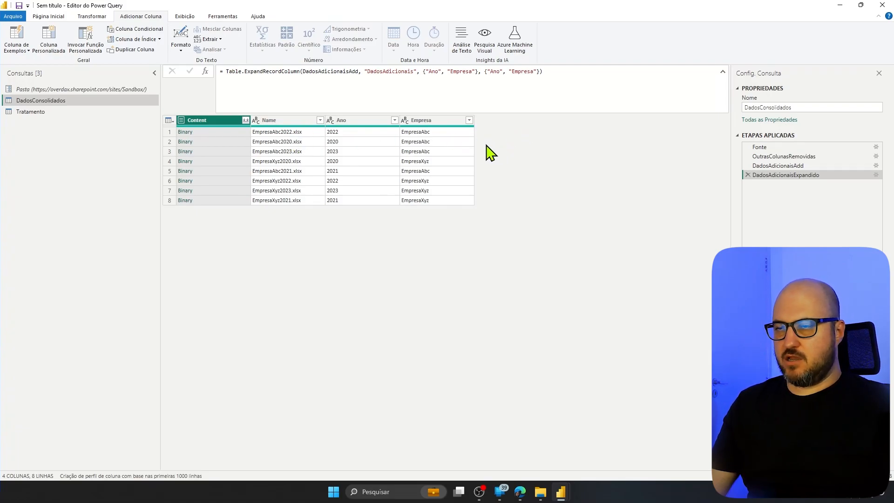
Preview the workbook binaries in the Content column of DadosConsolidados, from the first row through the eighth
click(238, 135)
click(238, 142)
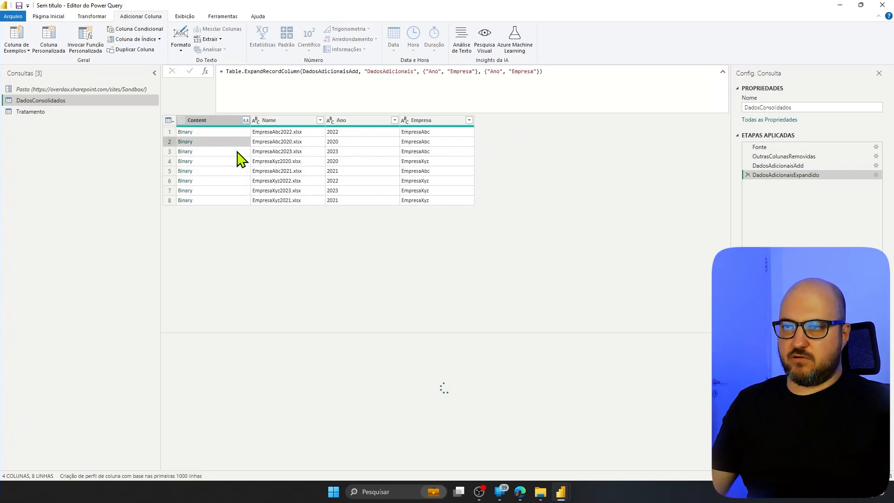
click(238, 152)
click(238, 162)
click(238, 172)
click(239, 181)
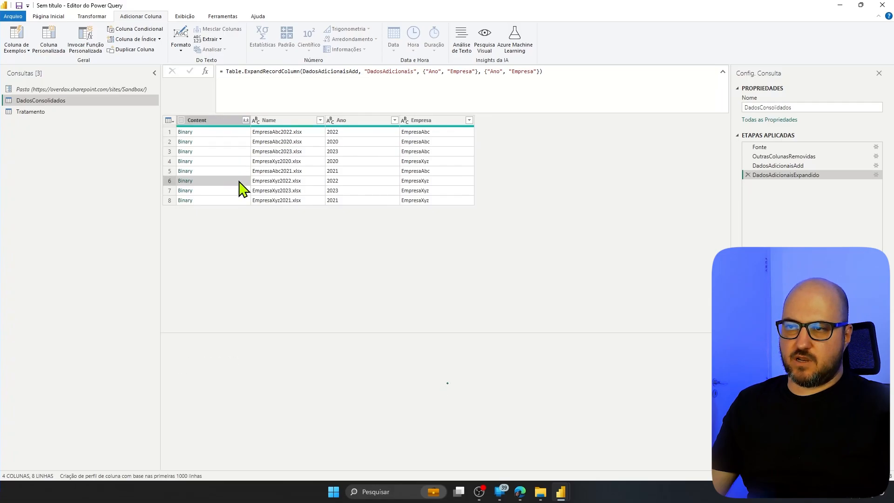
click(240, 191)
click(240, 200)
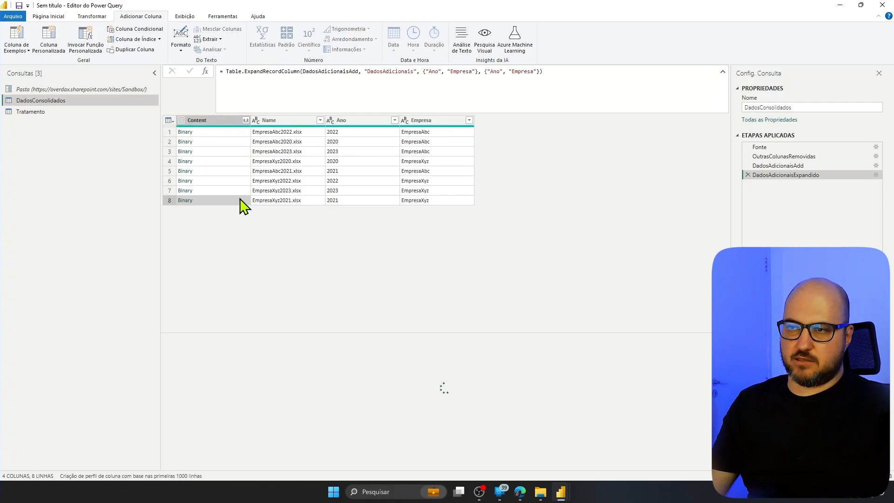
click(244, 133)
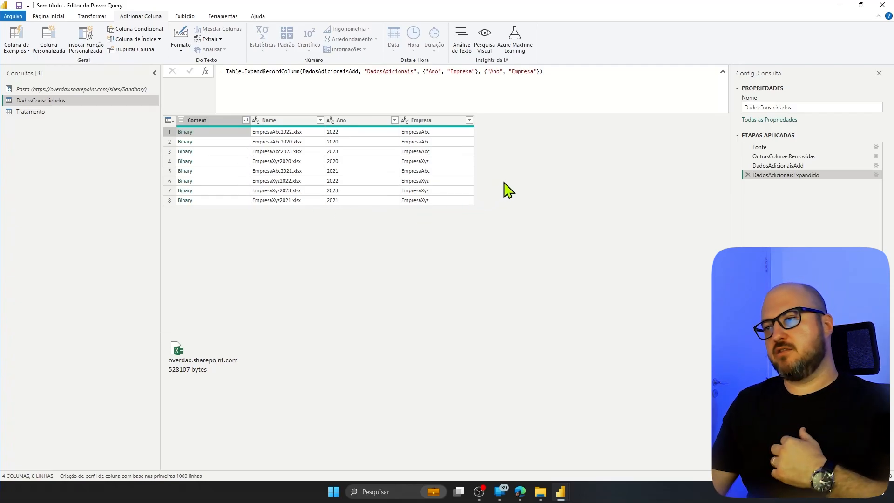
click(227, 122)
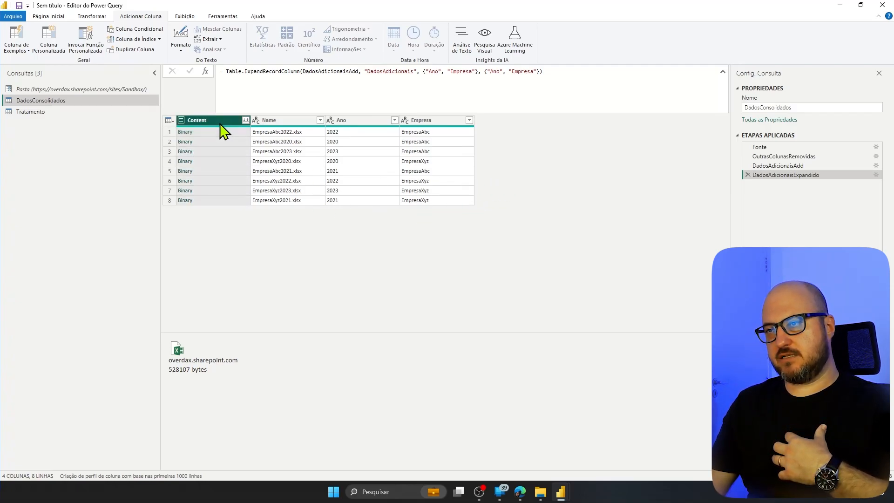
Copy the full Excel.Workbook expression from the Fonte step of the Tratamento query
click(37, 114)
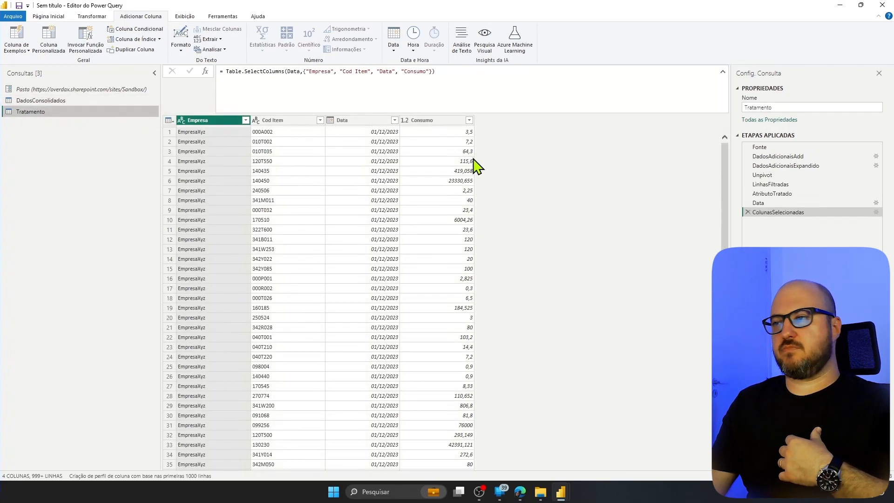
click(86, 101)
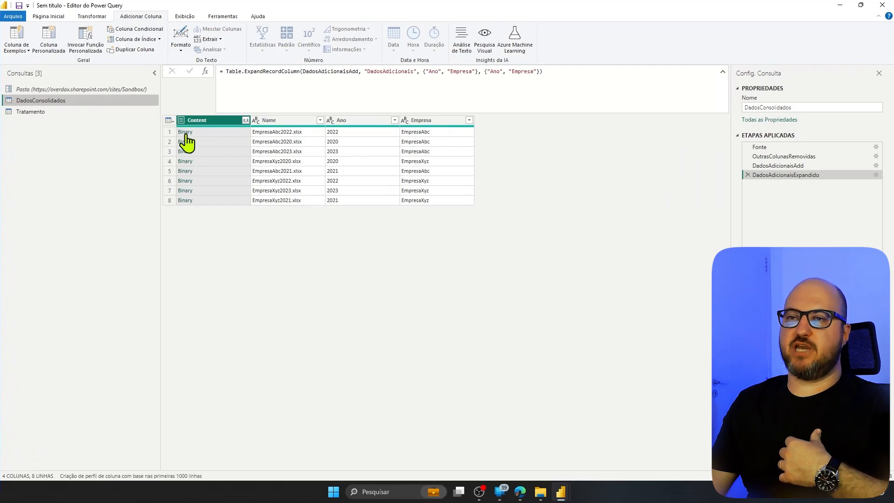
click(29, 112)
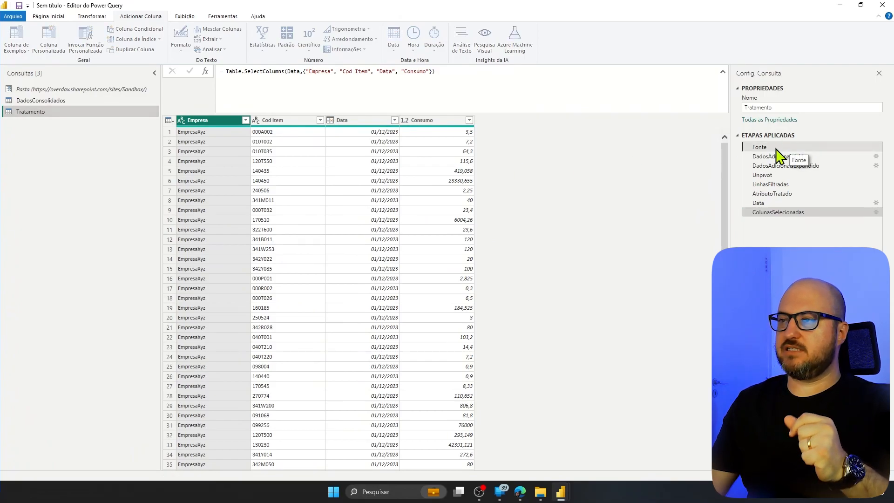
click(792, 148)
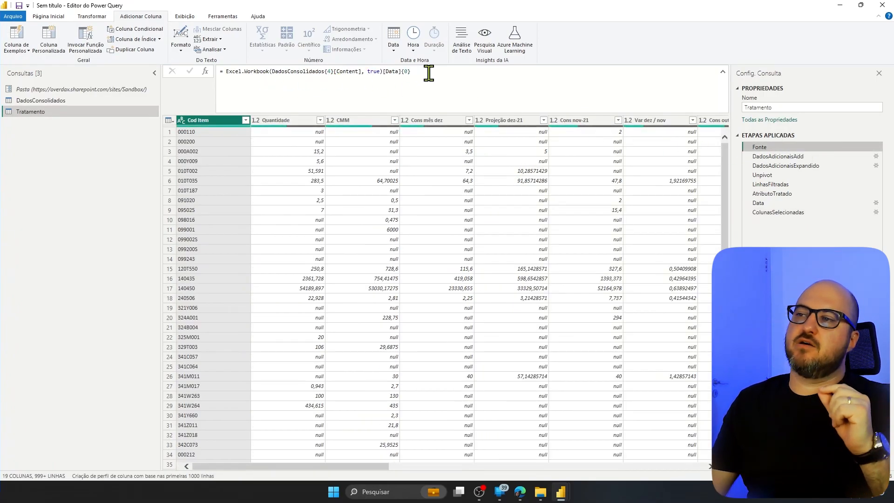
double_click(329, 72)
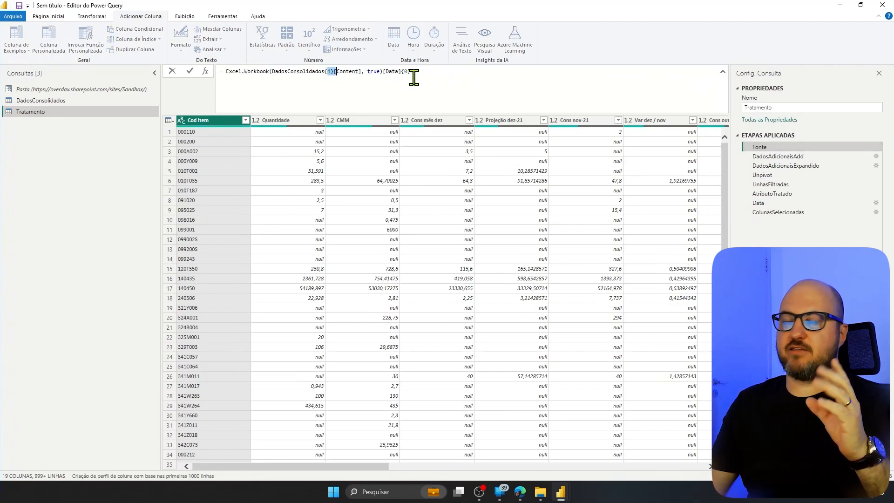
click(436, 72)
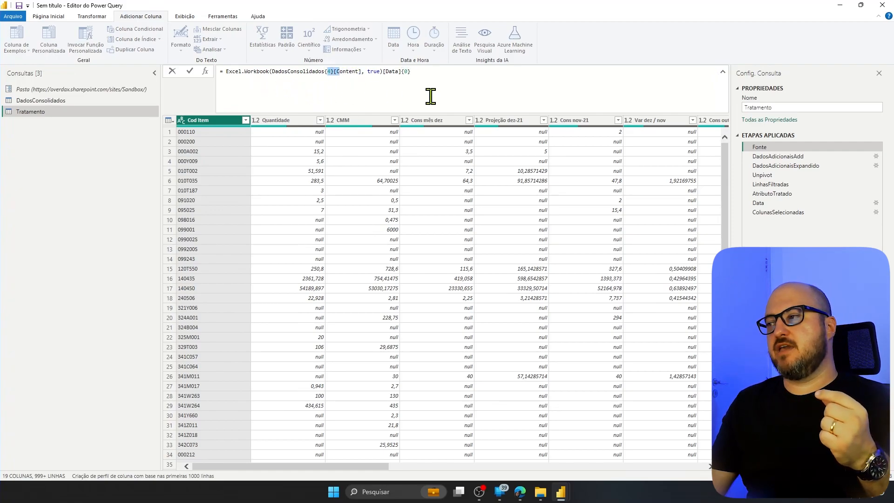
drag(225, 71, 420, 73)
key(ctrl+c)
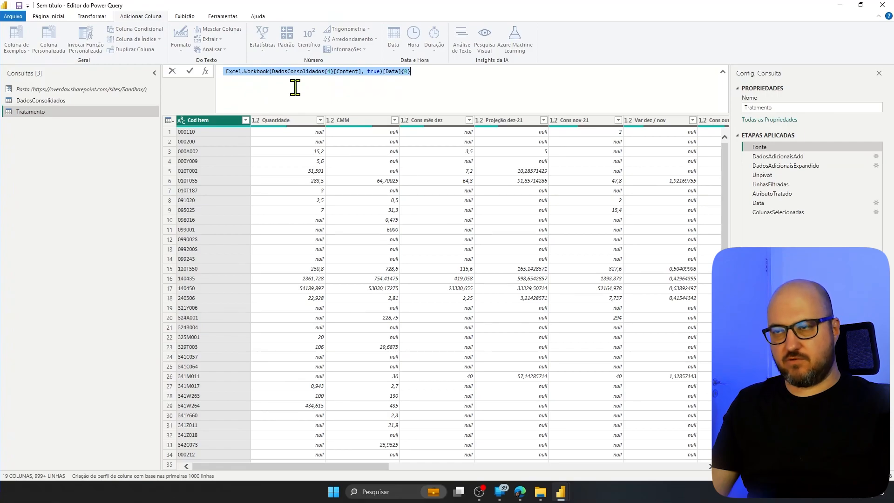
Start a custom column named Tabela in DadosConsolidados, with the copied Excel.Workbook expression as its formula
click(56, 101)
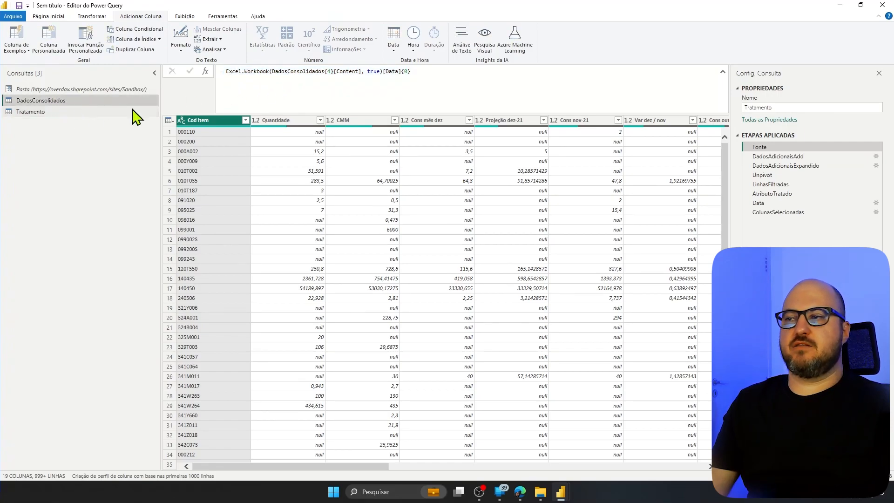
click(46, 41)
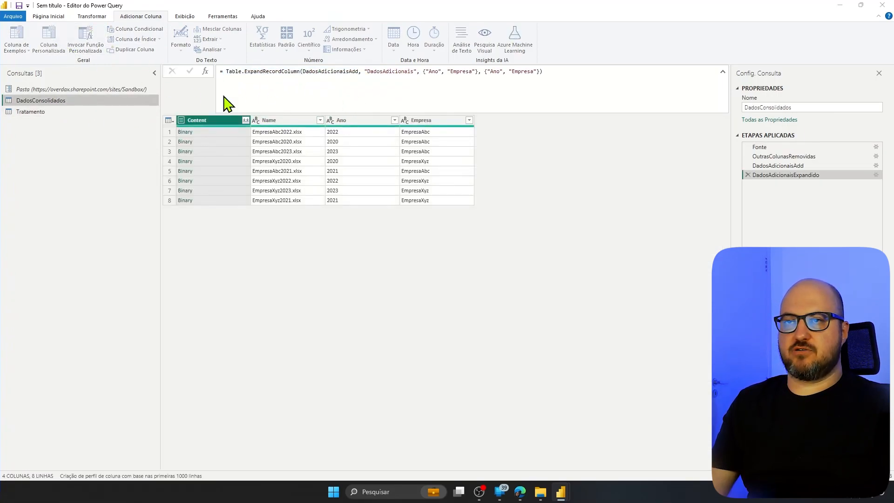
drag(363, 195, 293, 210)
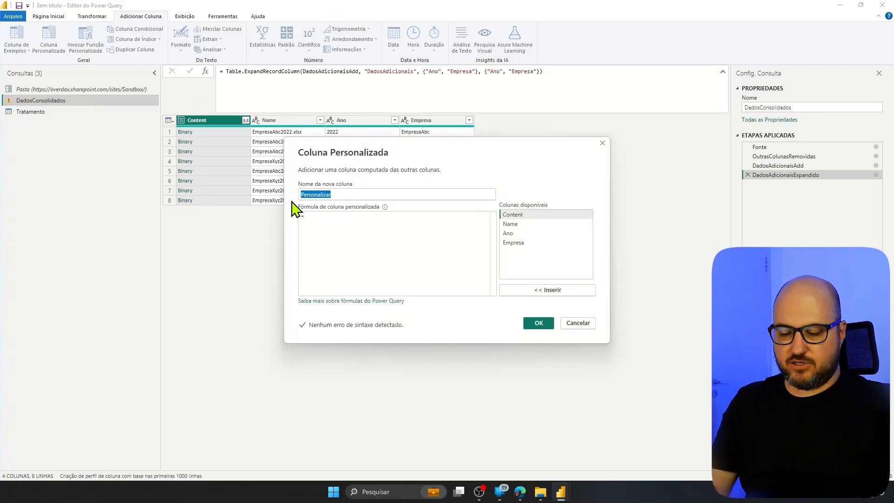
text(Tabela)
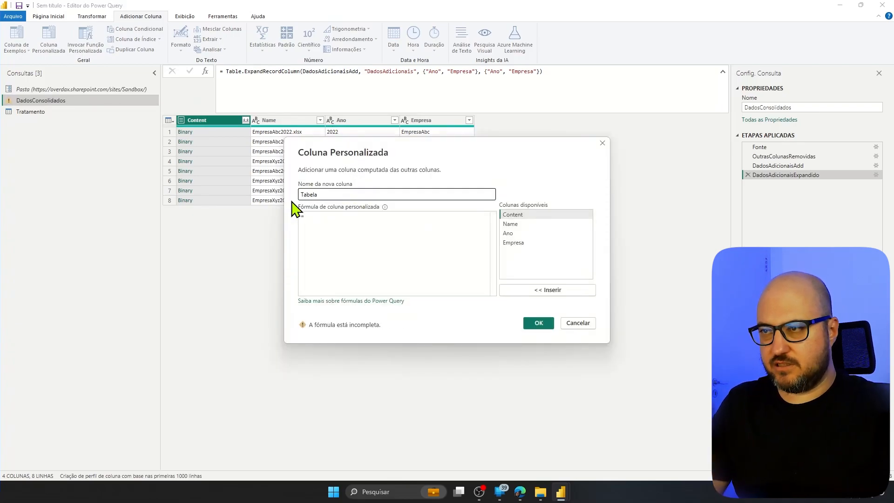
click(326, 218)
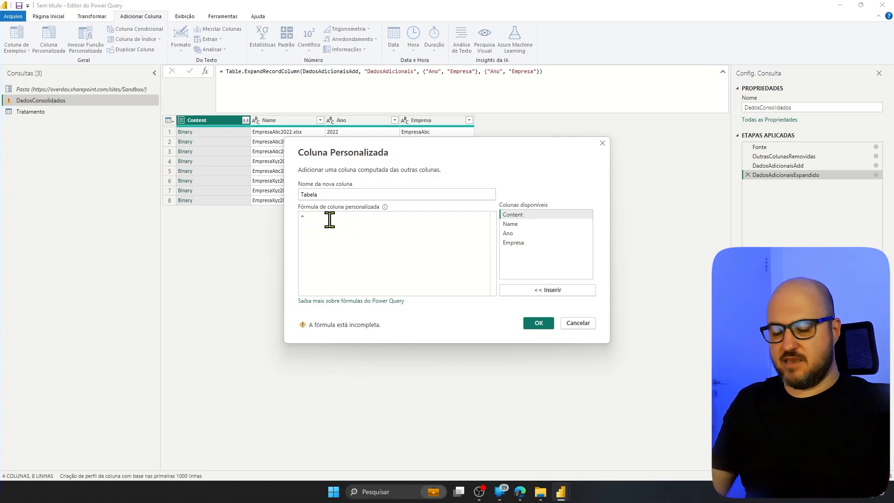
key(ctrl+v)
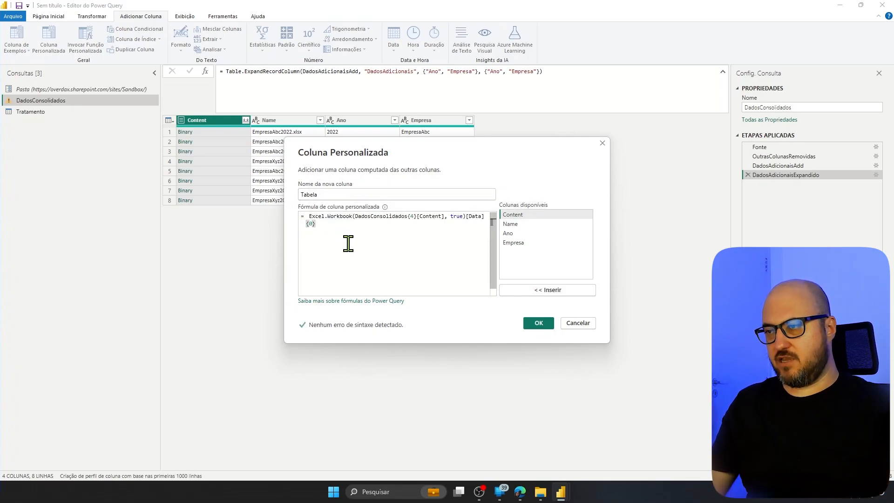
Remove the {4} row index before [Content] in the Tabela formula and create the column
click(418, 217)
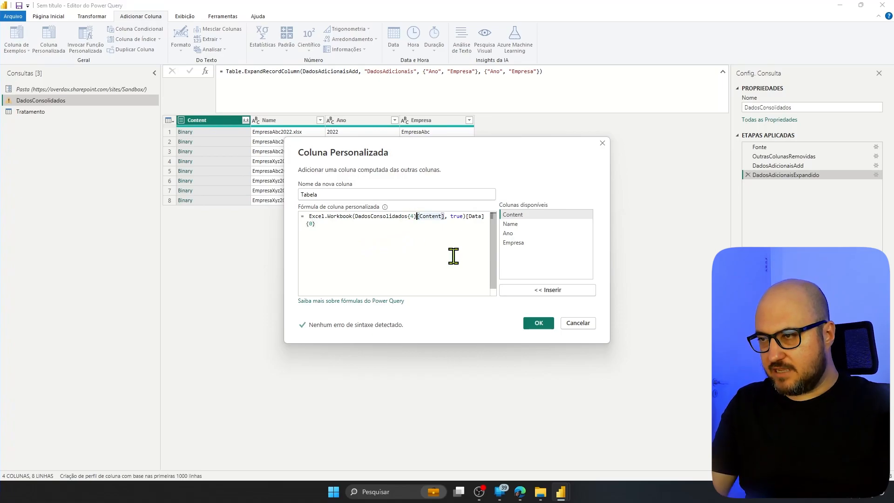
key(BackSpace)
key(BackSpace)
key(BackSpace)
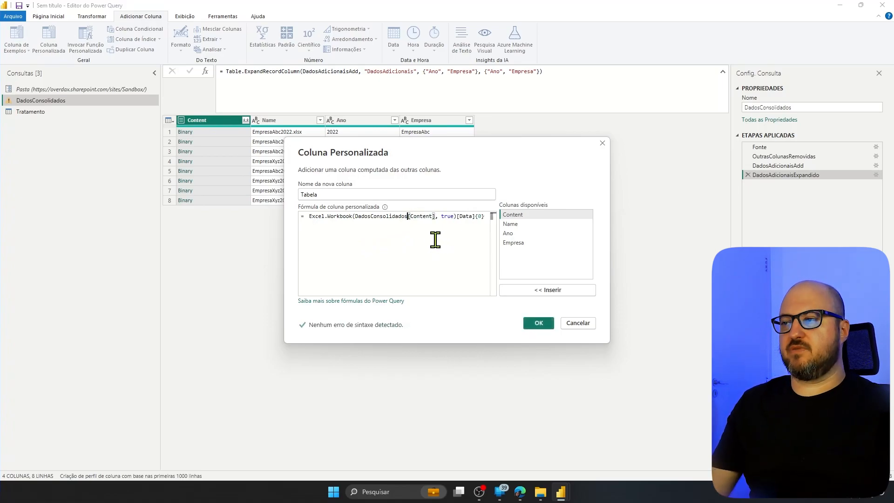
click(542, 324)
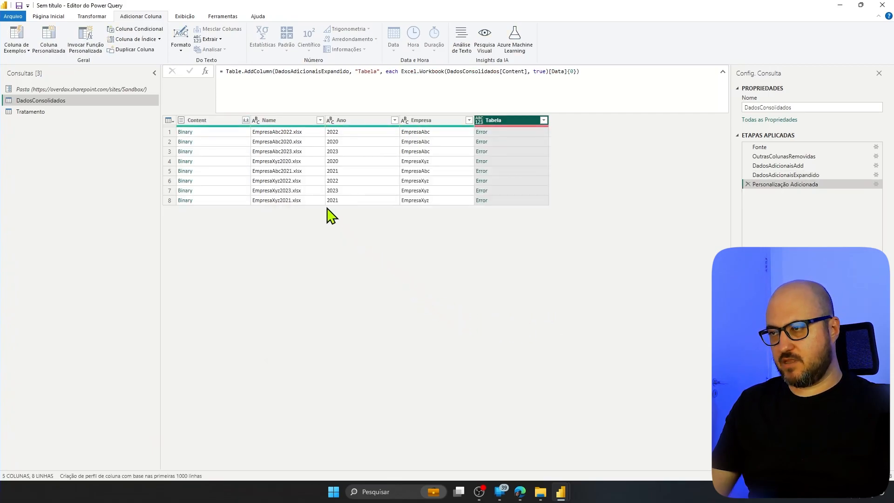
Inspect the first row's error, delete the DadosConsolidados reference before [Content] in the Tabela formula, apply it, and reload the step
click(539, 133)
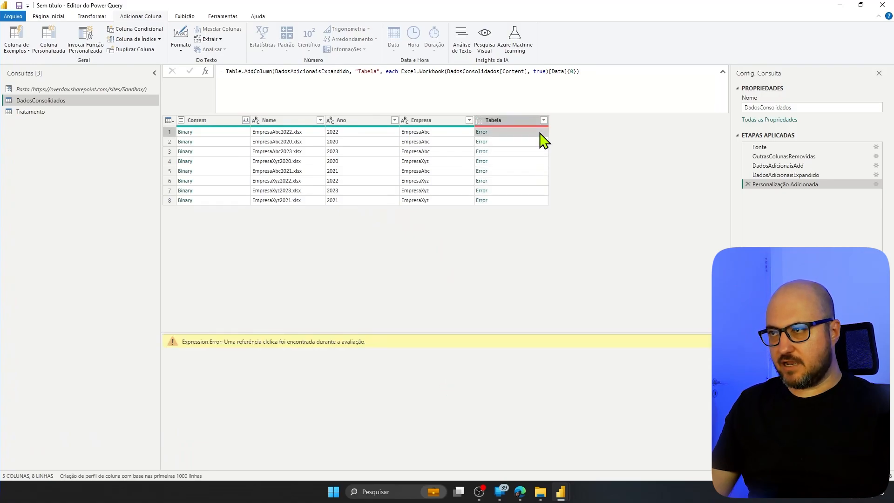
double_click(458, 71)
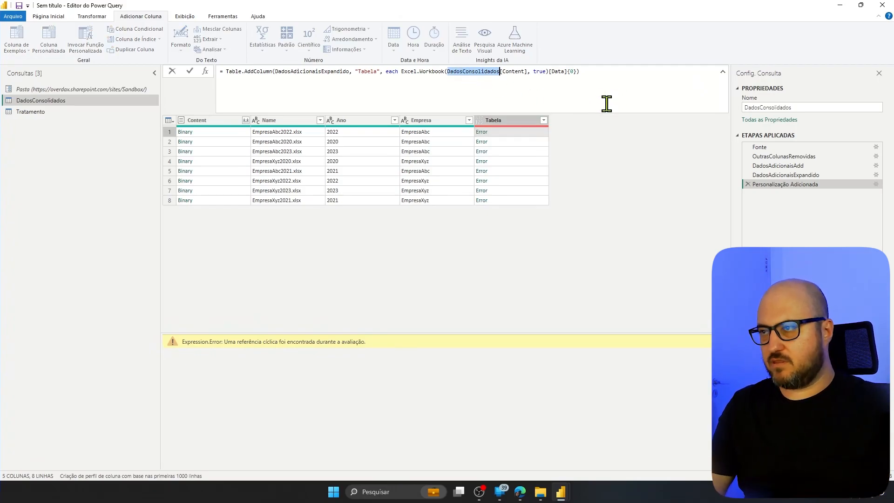
key(Delete)
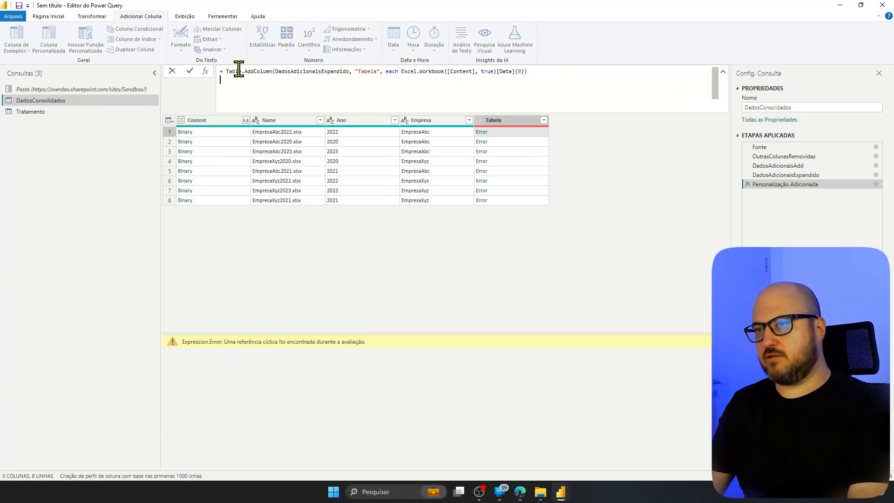
click(189, 71)
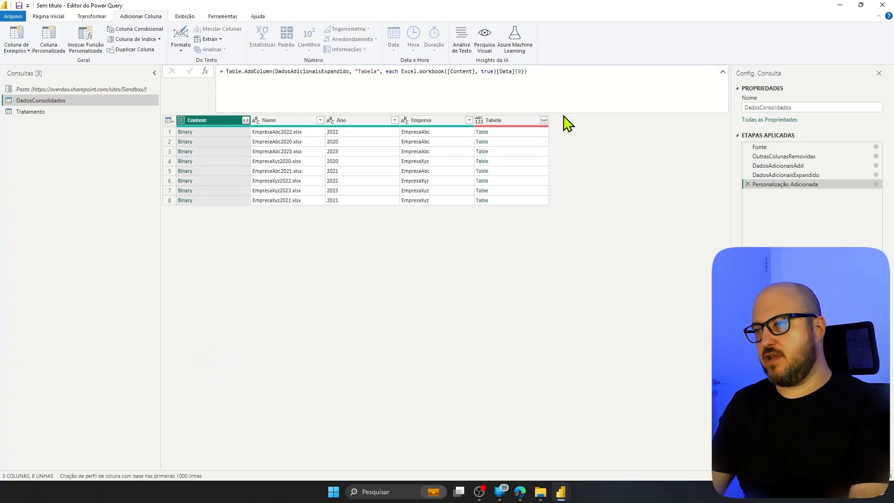
click(786, 175)
click(785, 184)
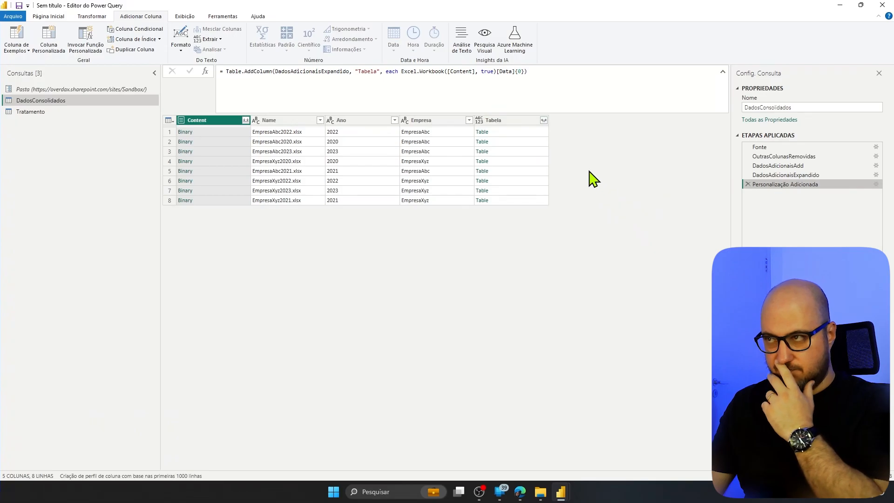
Add type table as the column type argument ending the Tabela column's Table.AddColumn formula, and commit it
click(525, 71)
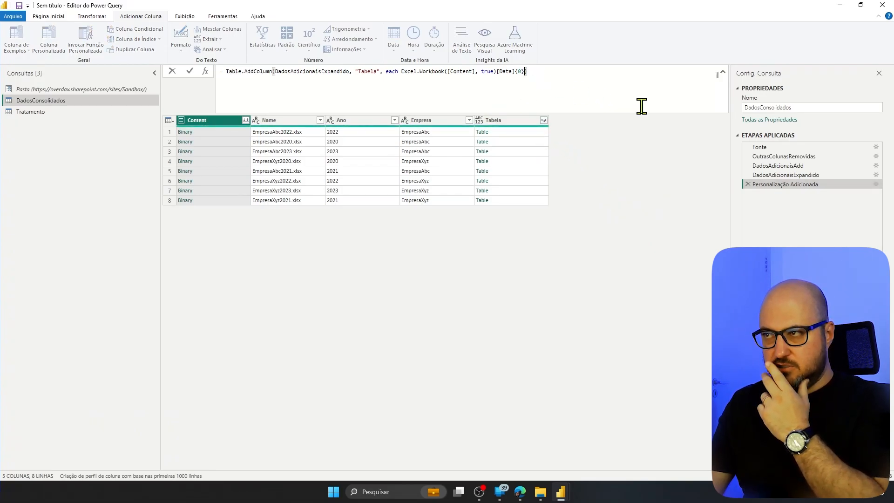
text(, type t)
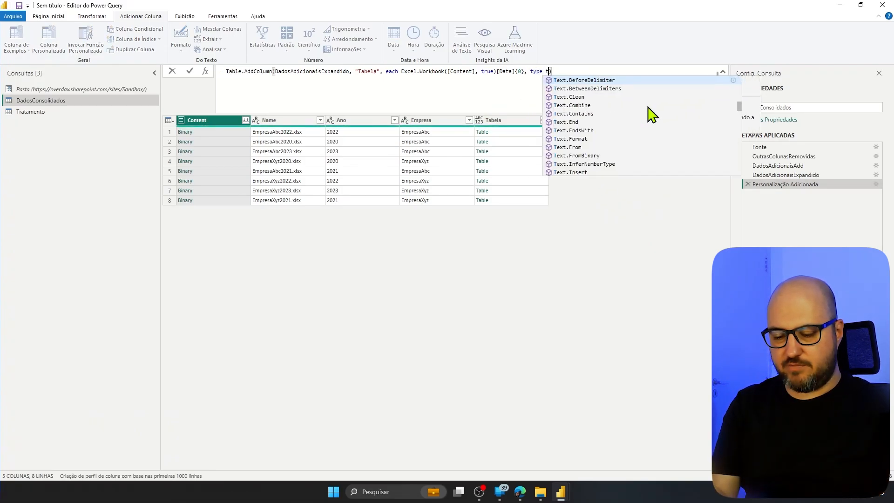
text(able)
key(Return)
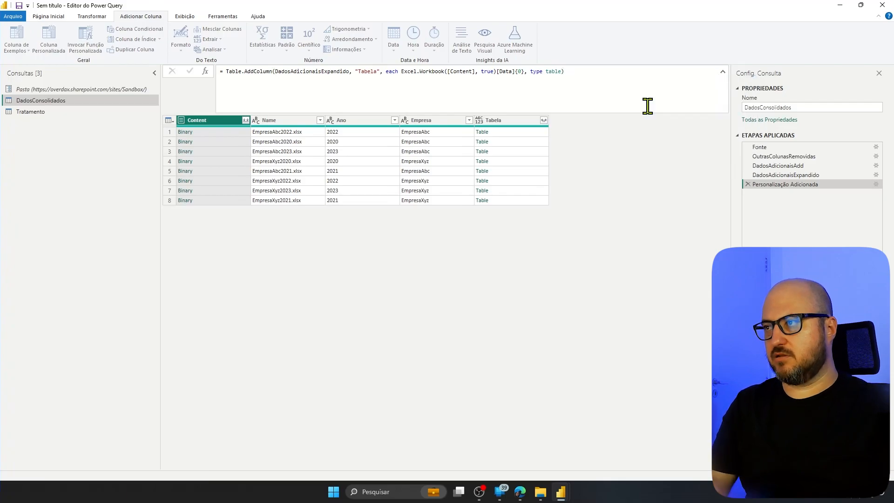
Preview the nested tables in the Tabela column across all eight rows, ending on the first row
click(531, 132)
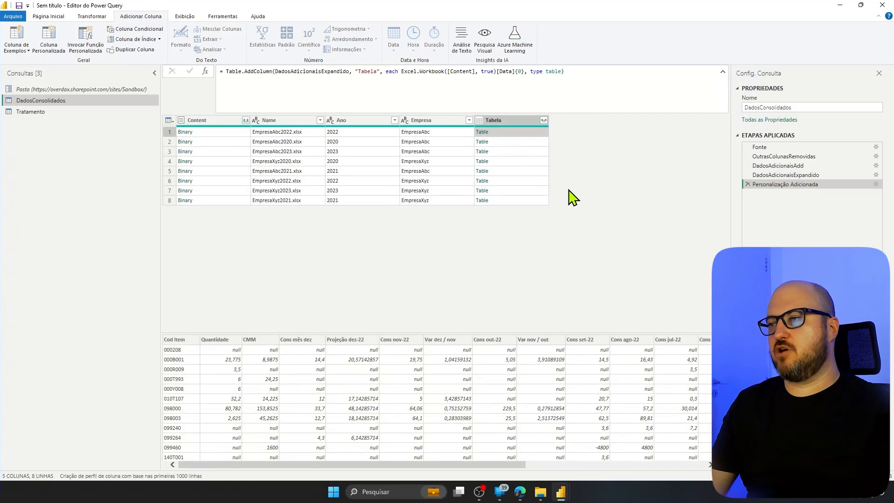
click(540, 142)
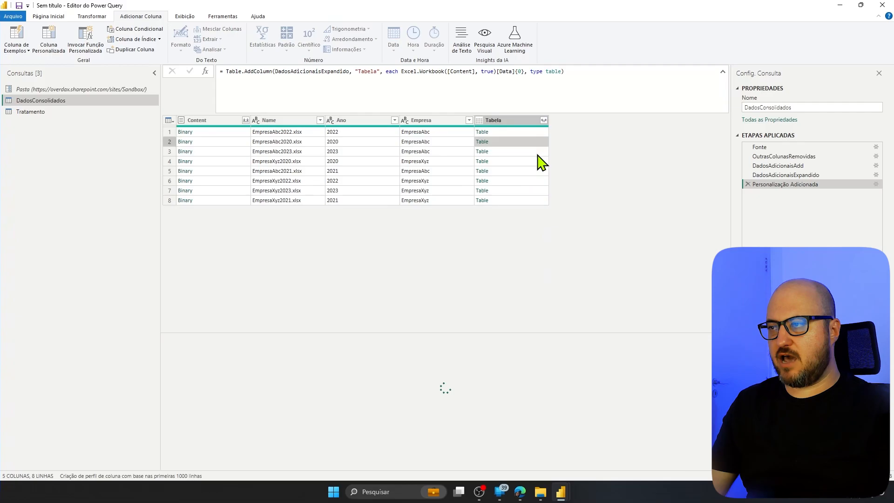
click(540, 153)
click(541, 162)
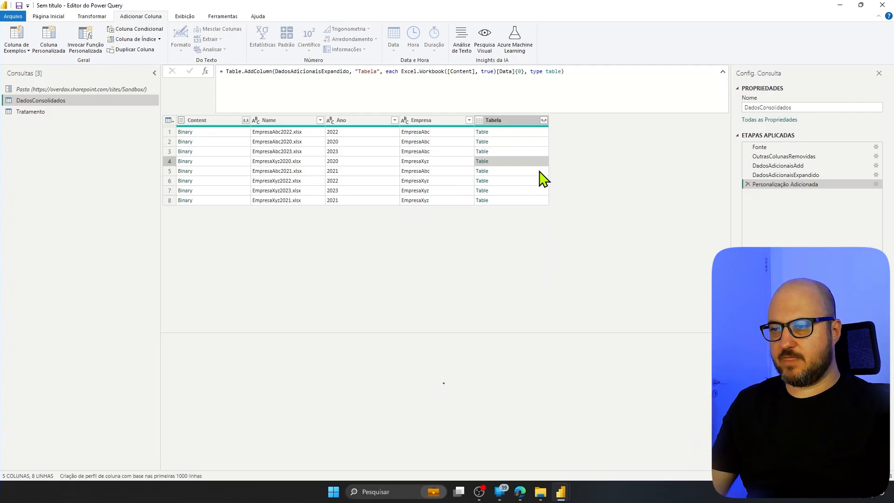
click(539, 173)
click(540, 182)
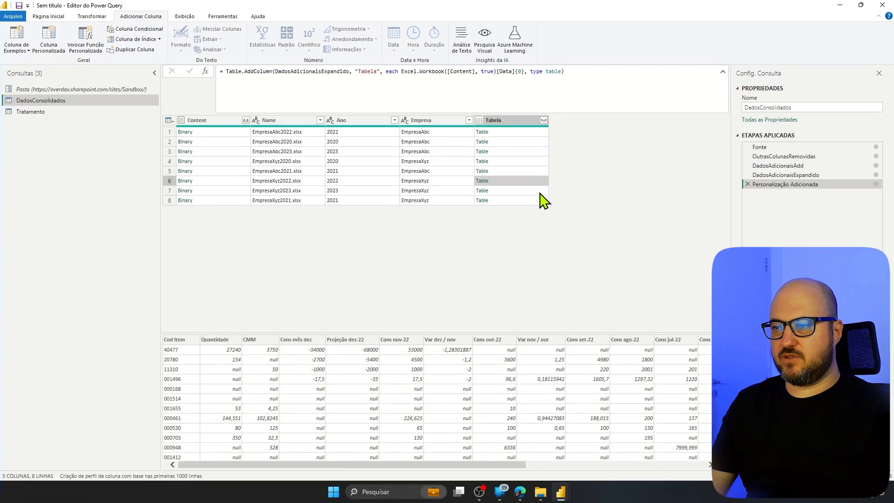
click(539, 192)
click(539, 201)
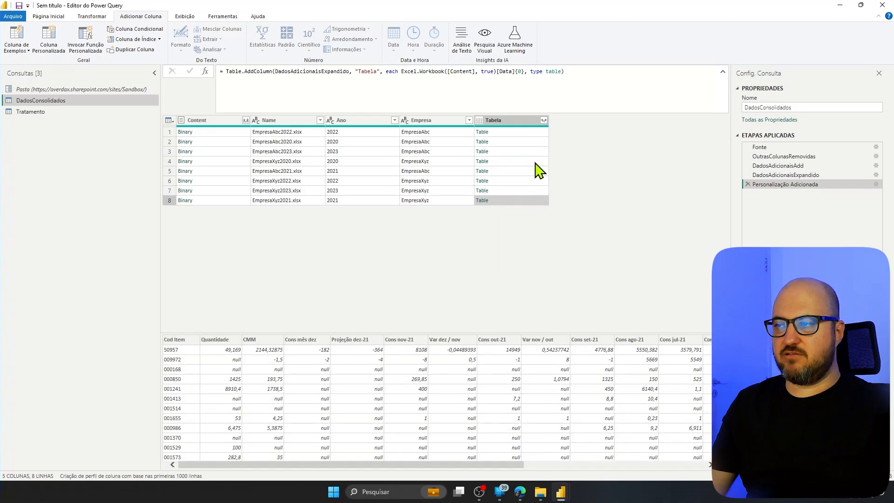
click(536, 134)
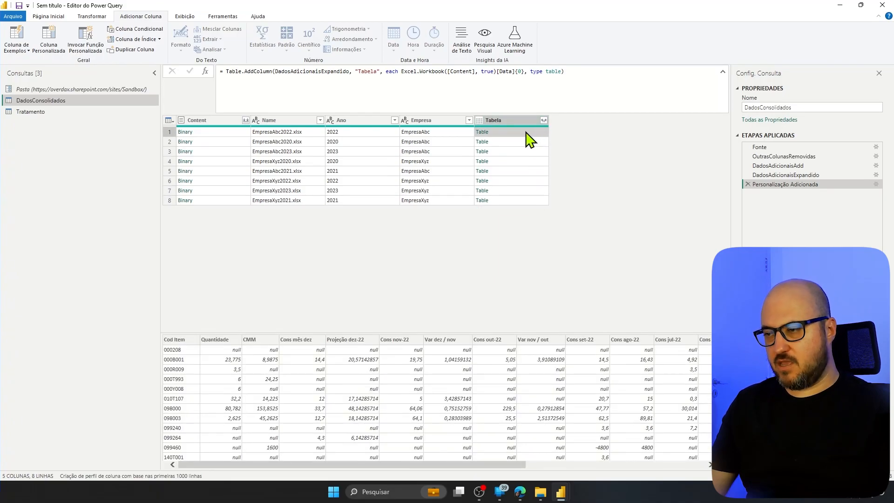
Review the Fonte step of the Tratamento query and return to DadosConsolidados
click(53, 113)
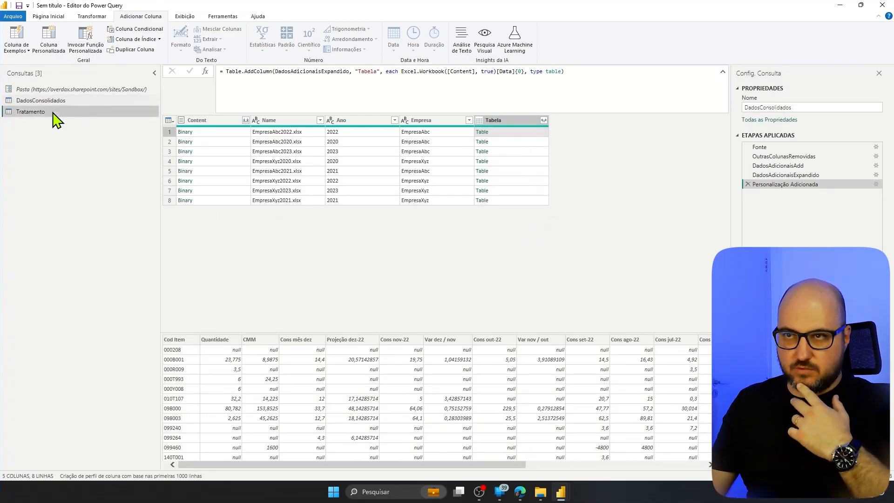
click(763, 147)
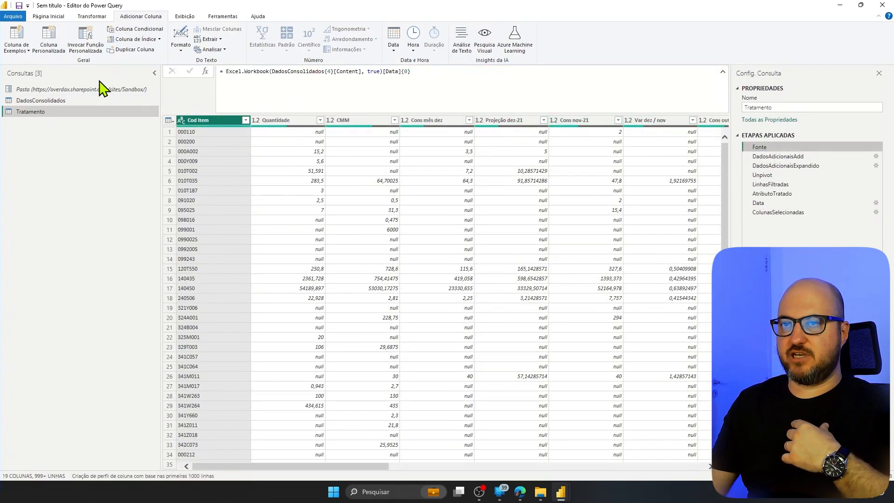
click(70, 101)
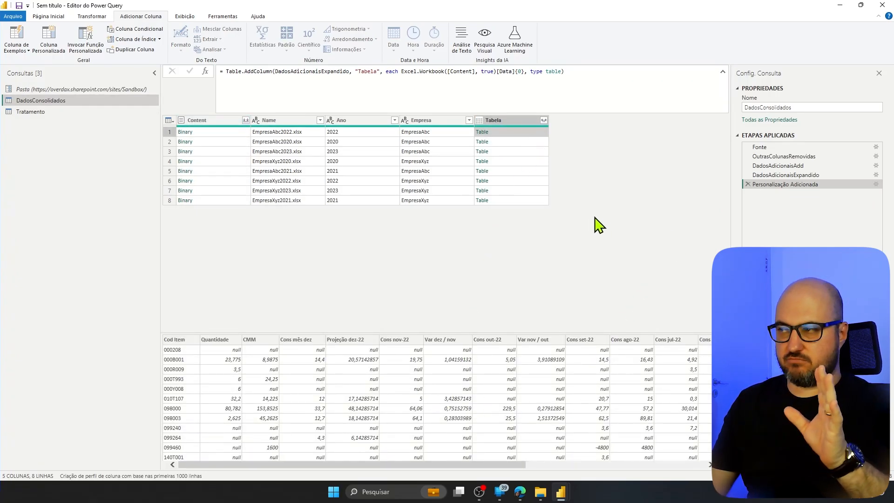
Rename the step that adds the Tabela column in DadosConsolidados as TabelasExtraidas
right_click(787, 185)
click(815, 206)
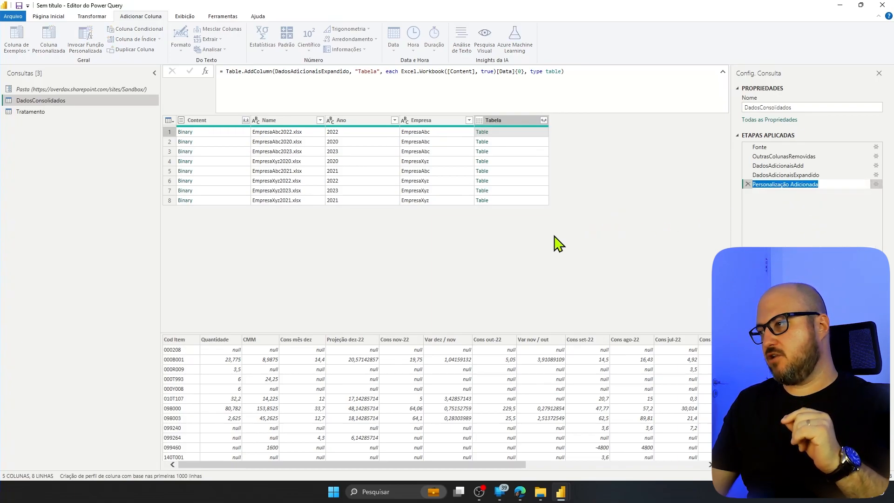
text(TabelasExtra)
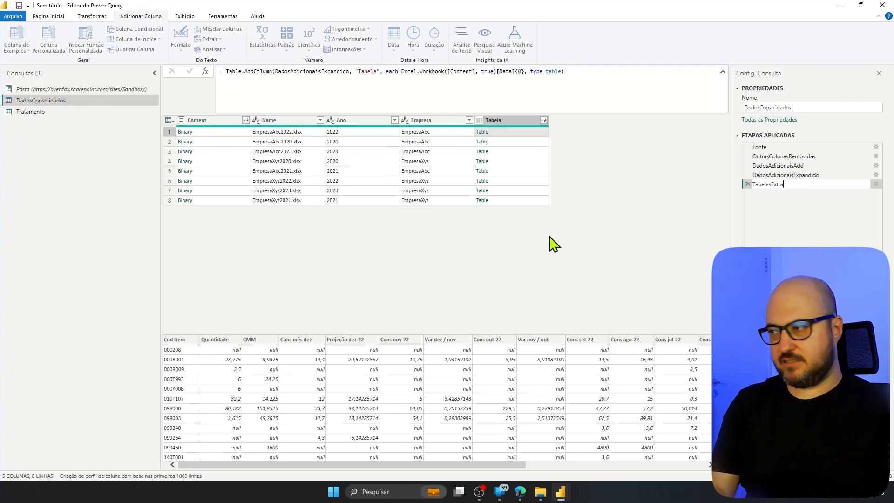
text(idas)
key(Return)
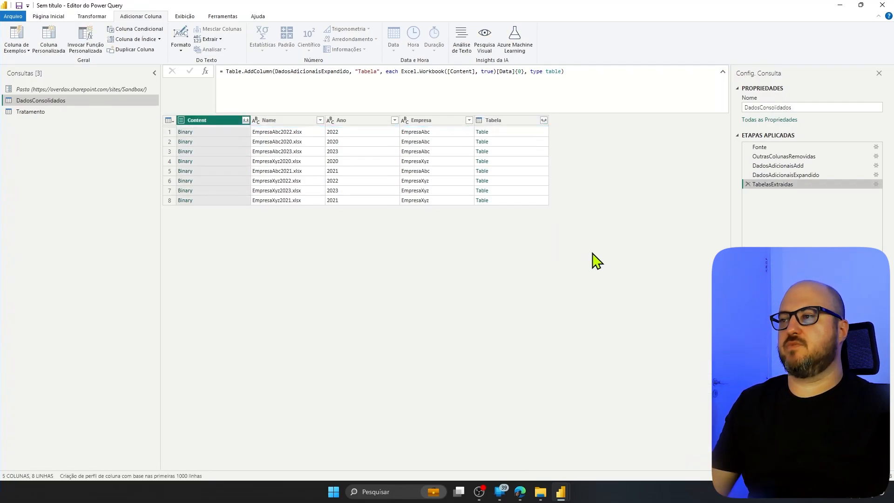
Examine Tratamento's Fonte and DadosAdicionaisAdd steps, previewing the first record in the DadosAdicionais column
click(43, 116)
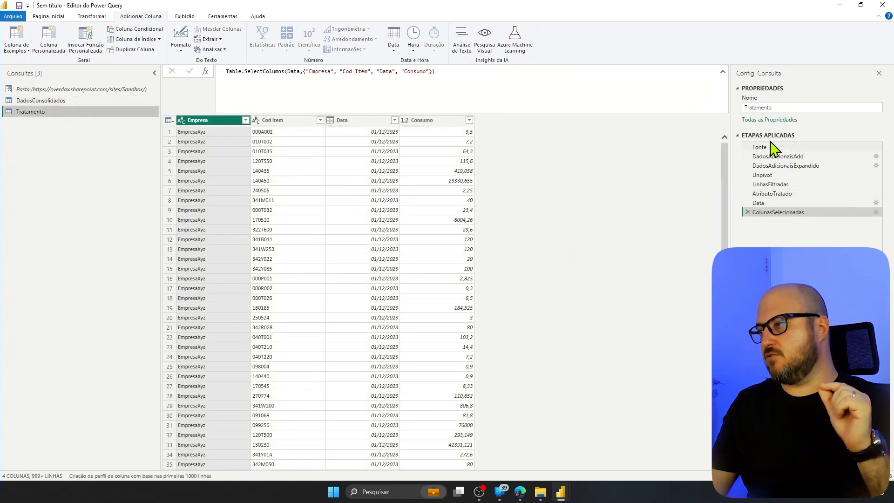
click(768, 148)
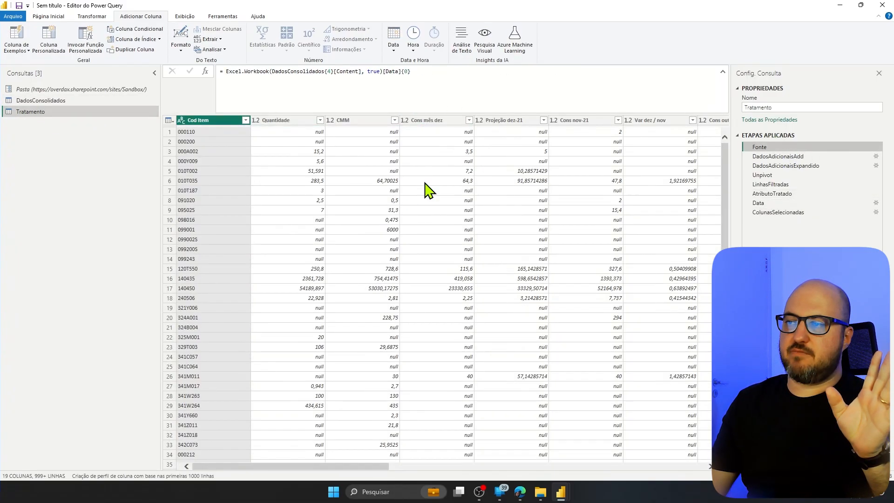
click(773, 157)
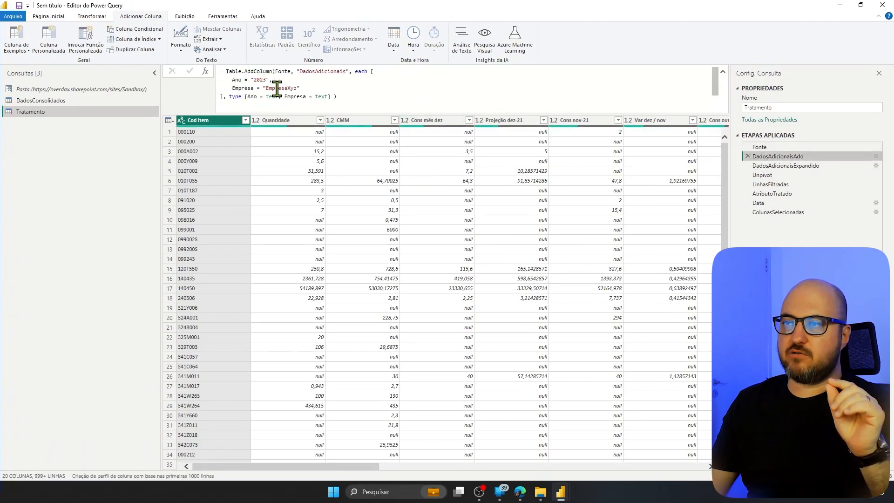
drag(336, 466, 666, 466)
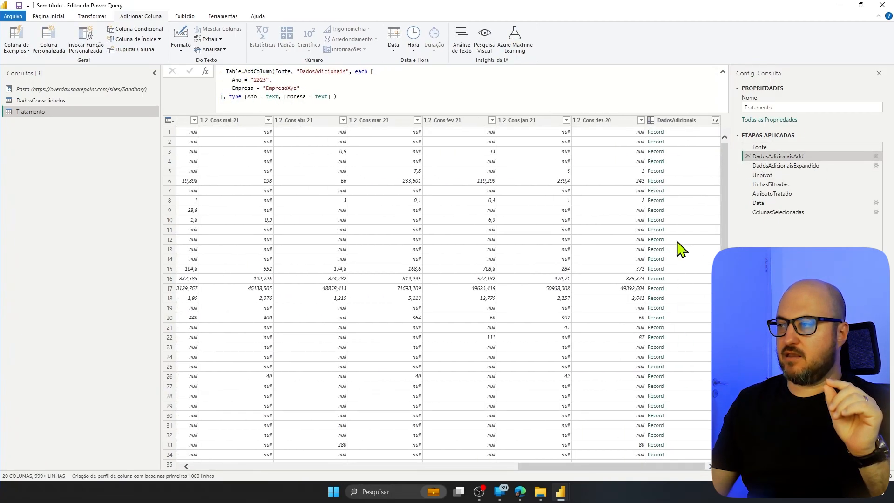
click(694, 133)
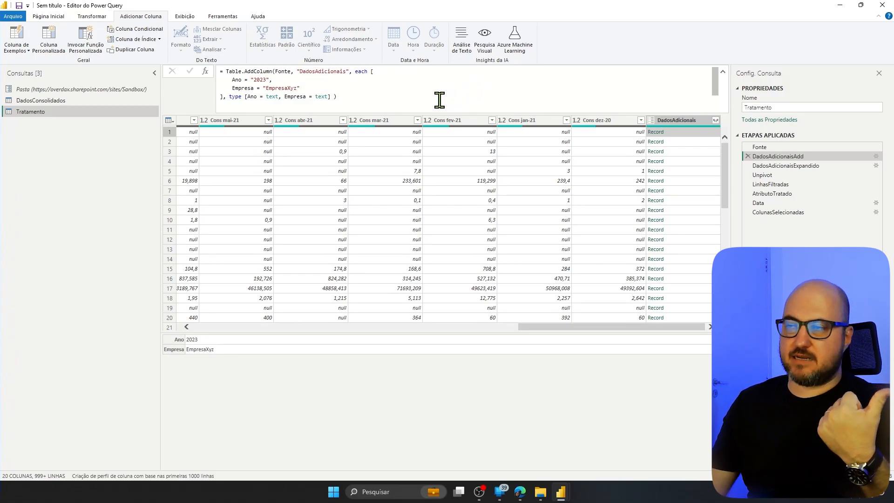
Start a new custom column named TabelaCompleta in the DadosConsolidados query
click(64, 101)
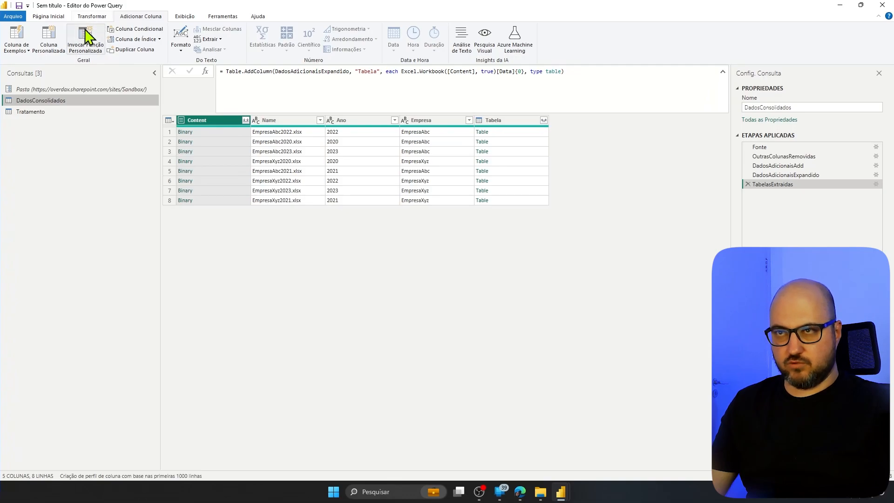
click(50, 42)
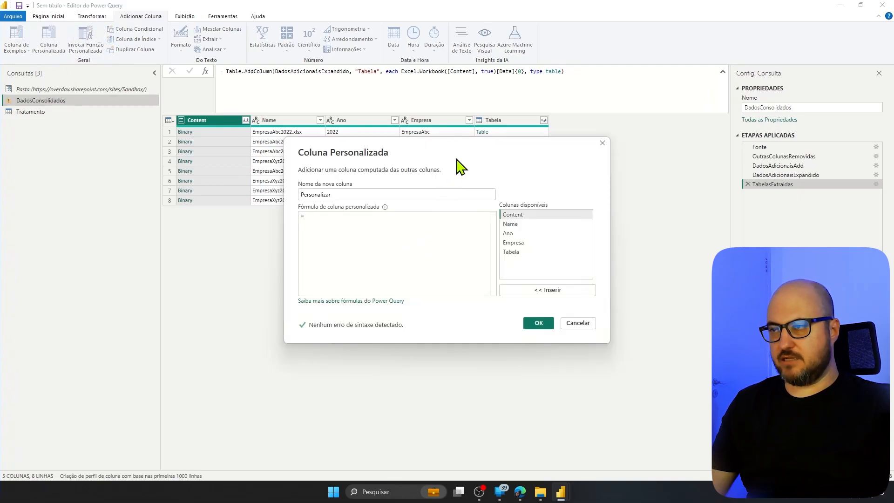
drag(455, 169, 449, 254)
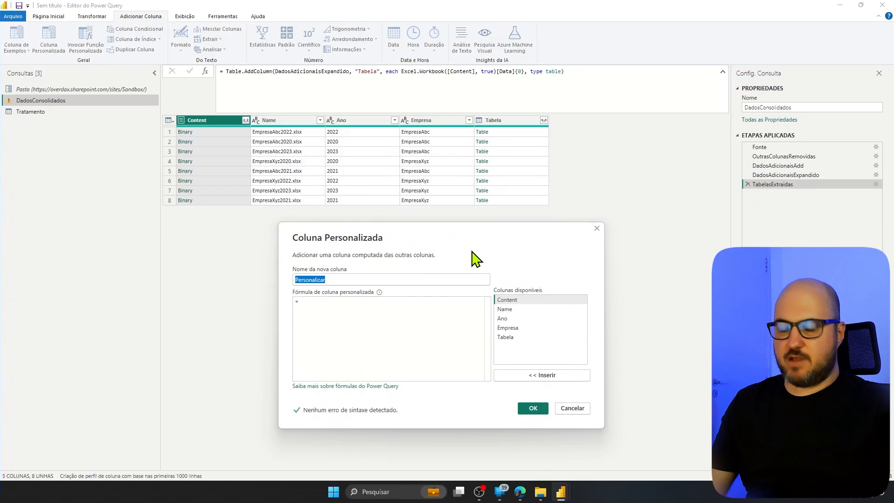
text(TabelaCompleta)
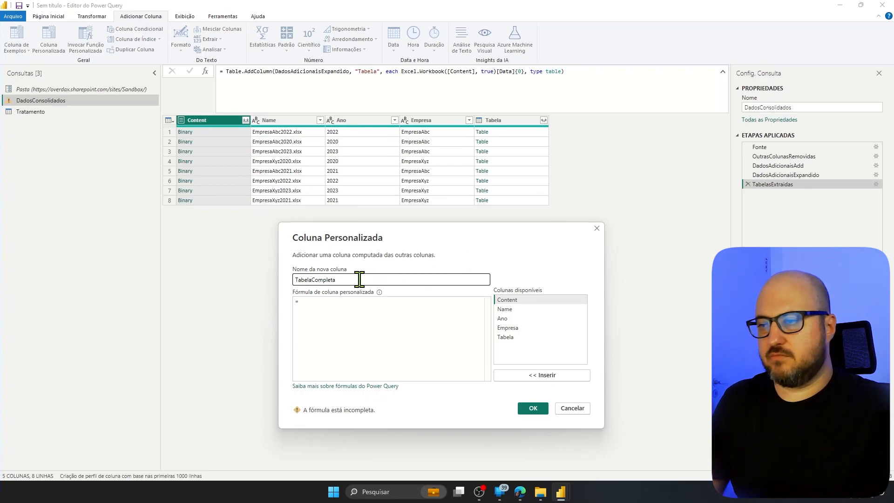
Begin the TabelaCompleta formula with a let/in block defining __Ano = [Ano] and __Empresa = [Empresa]
click(341, 303)
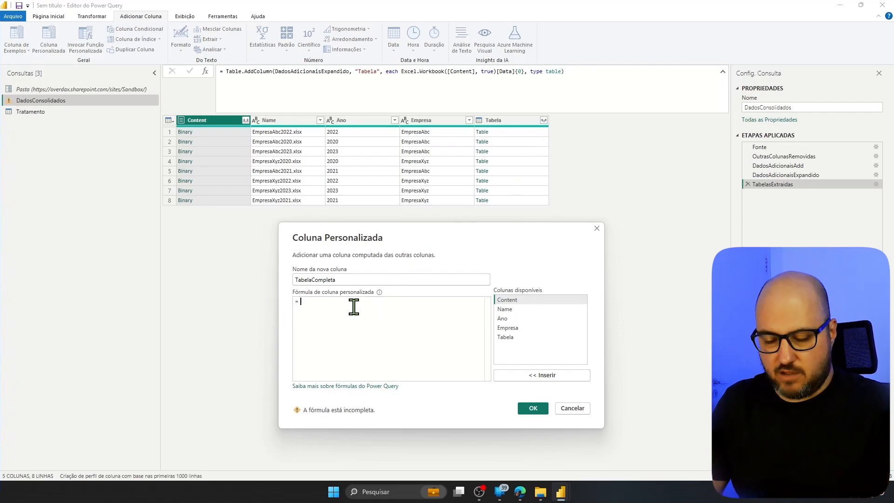
text(let)
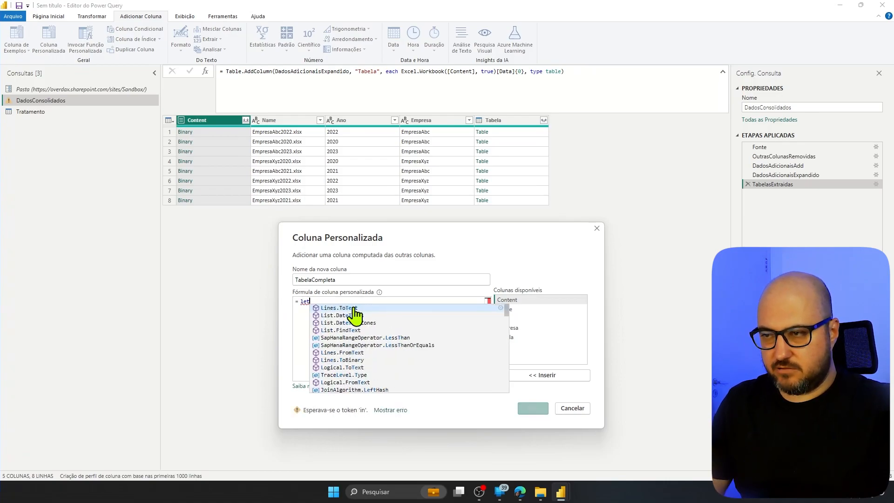
key(Return)
text(in)
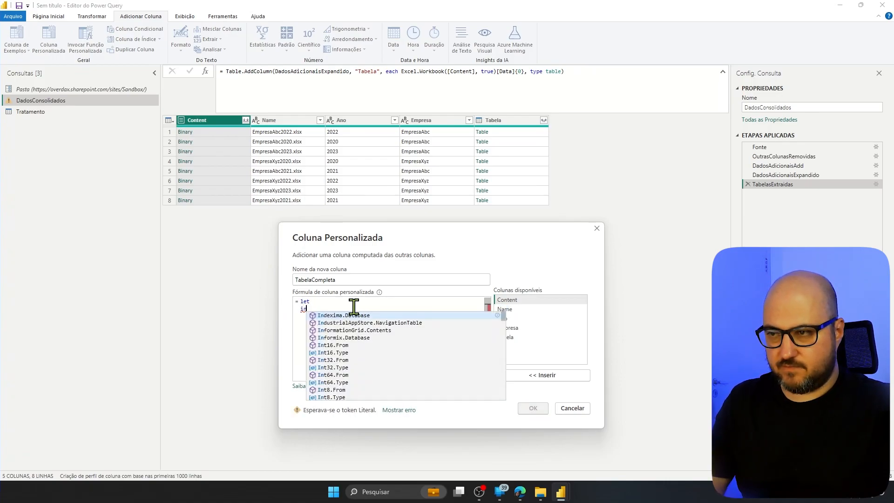
click(420, 307)
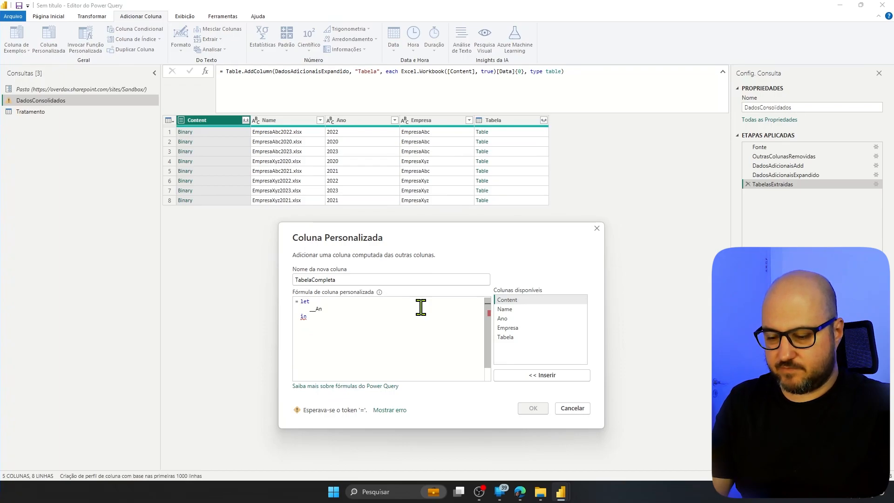
text([)
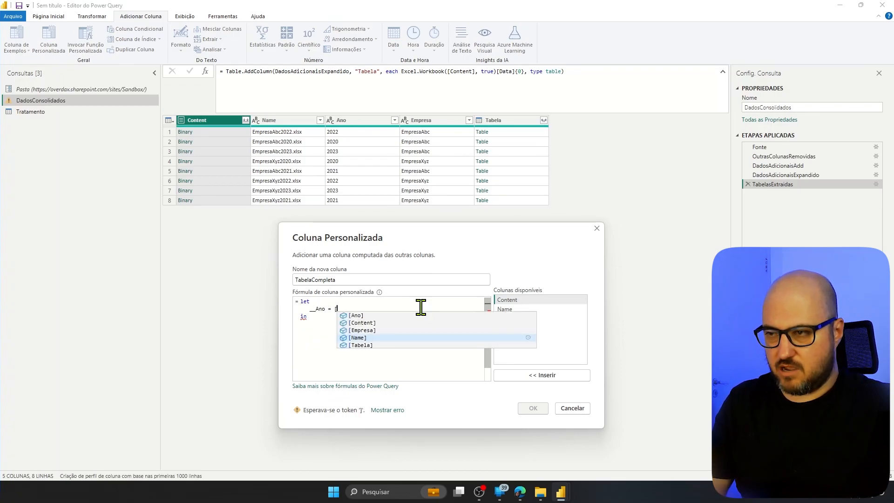
text(Ano],)
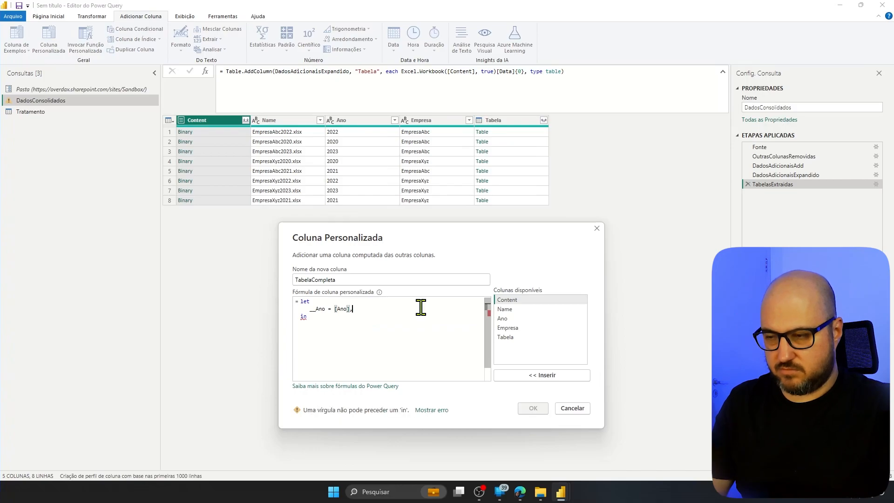
key(Return)
text(__Empresa)
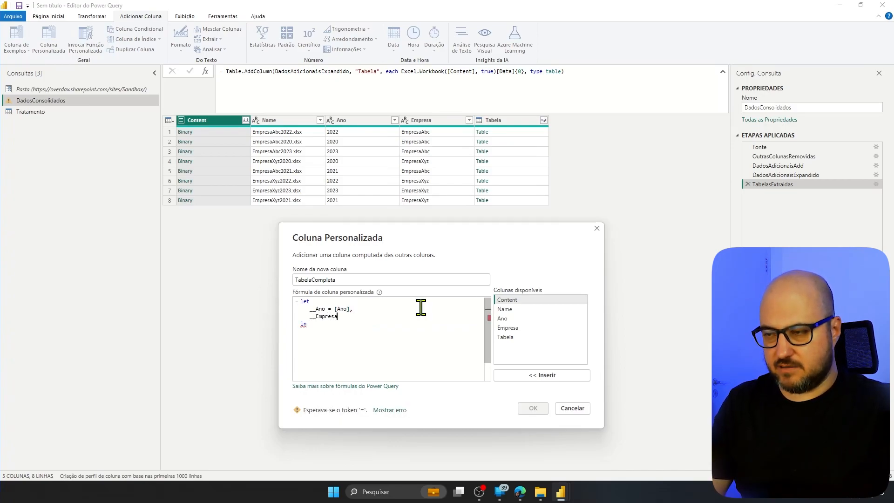
text( = [Empr)
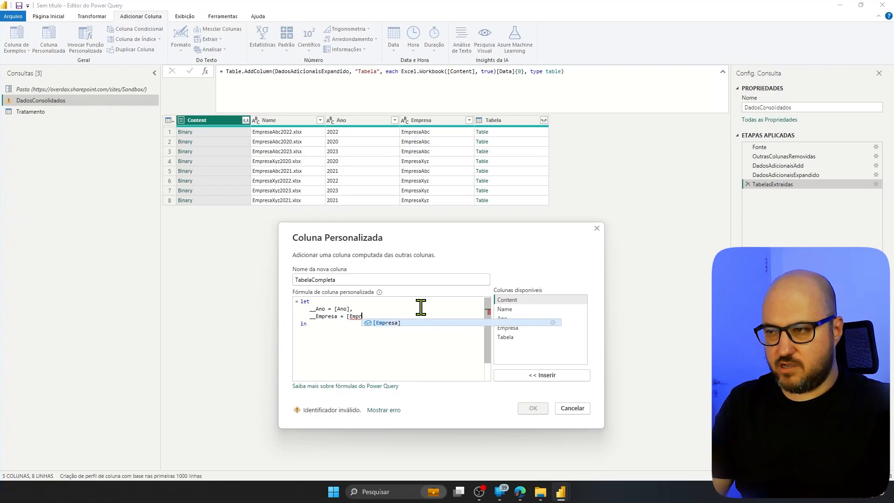
text(esa])
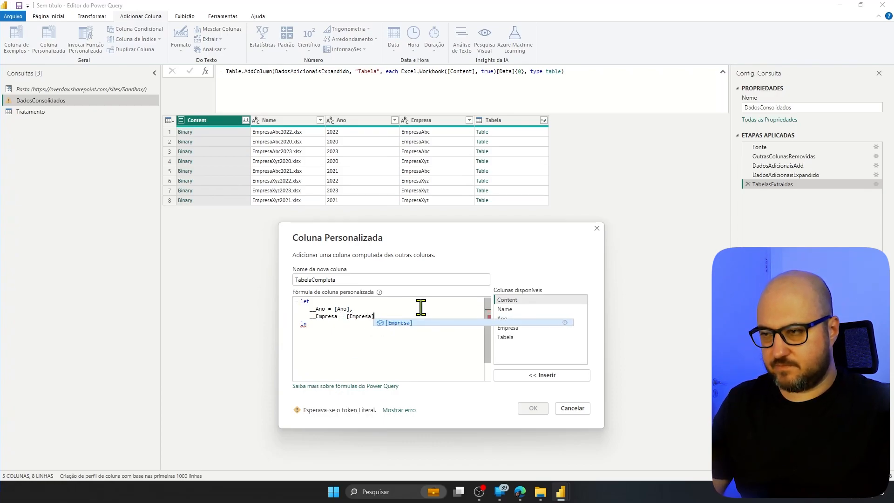
After in, write a Table.AddColumn call on [Tabela] with "DadosAdicionais" as the new column name
click(319, 329)
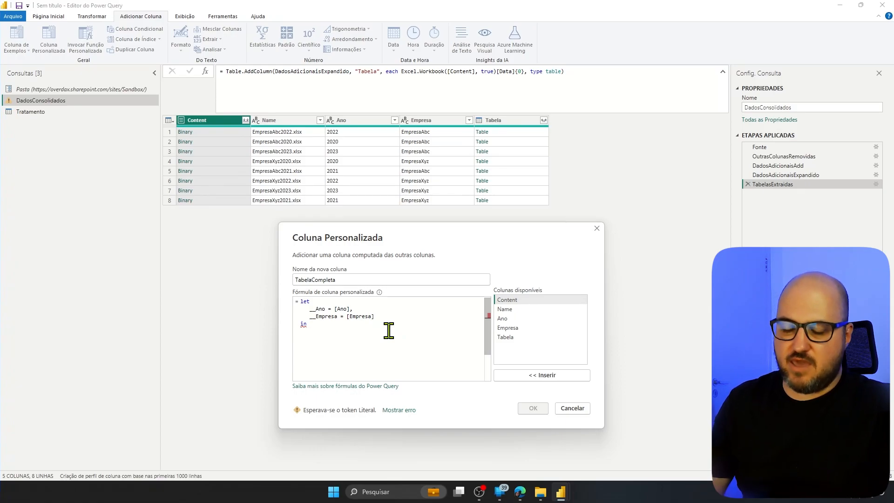
text(Table)
key(Tab)
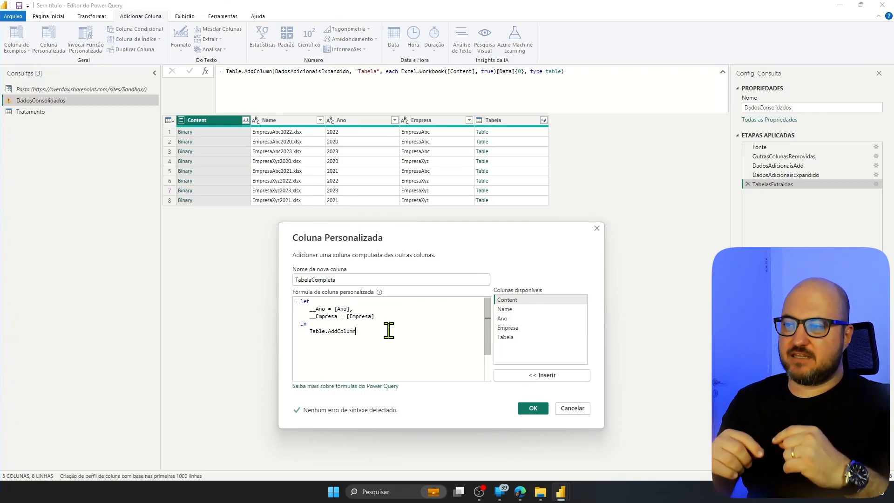
text(()
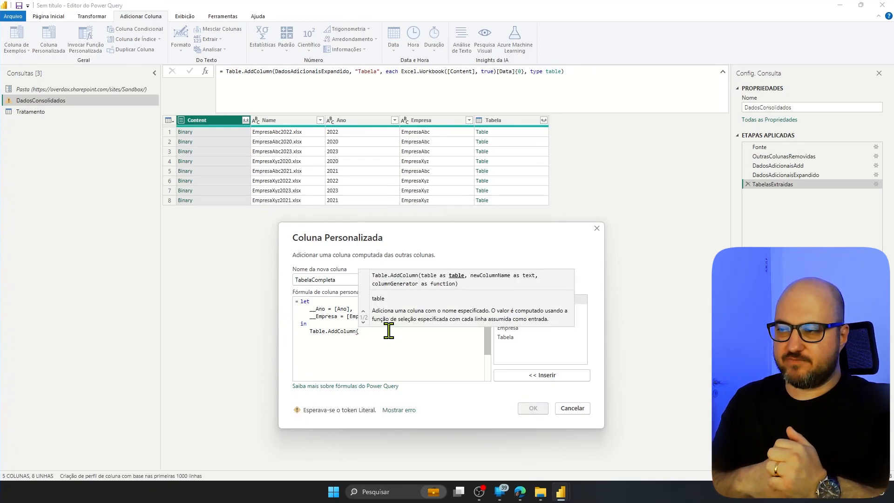
double_click(508, 338)
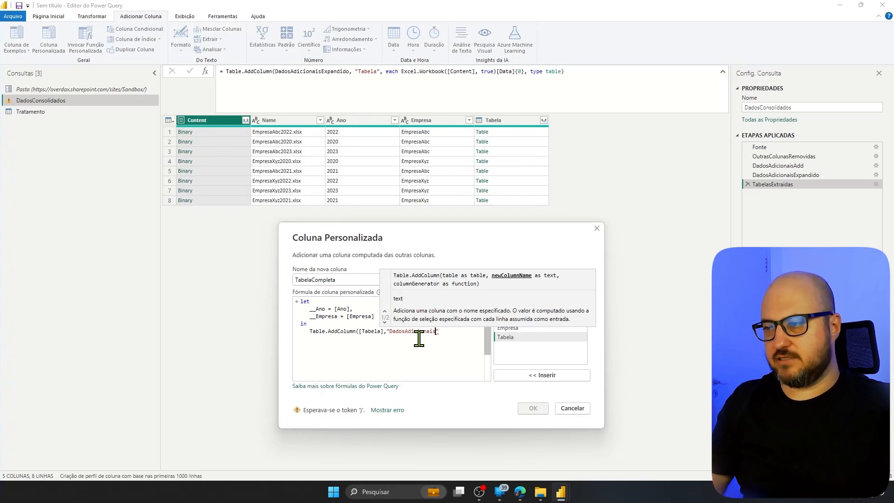
text(,)
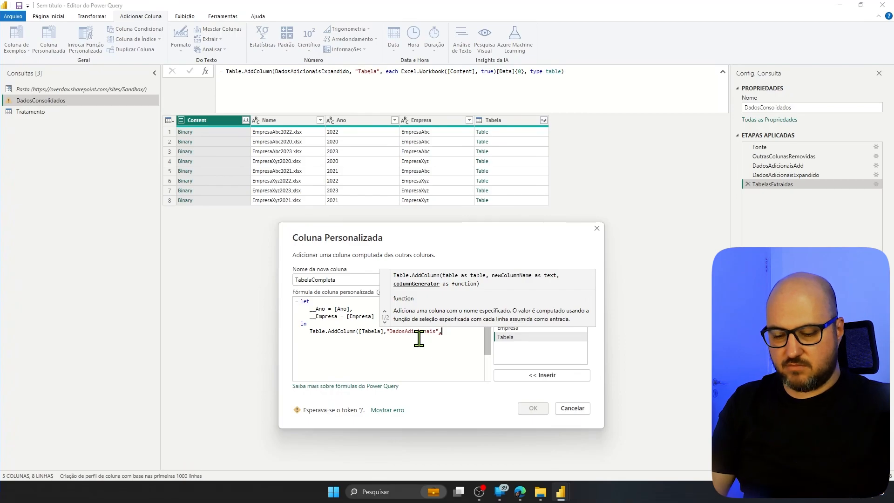
Start the column generator of Table.AddColumn as each with a record whose first field is Ano = __Ano
text(each [)
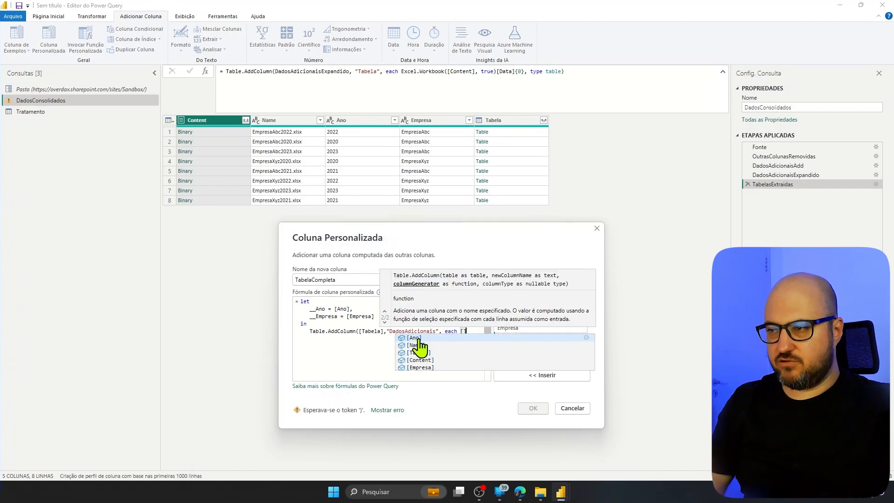
key(Escape)
key(Return)
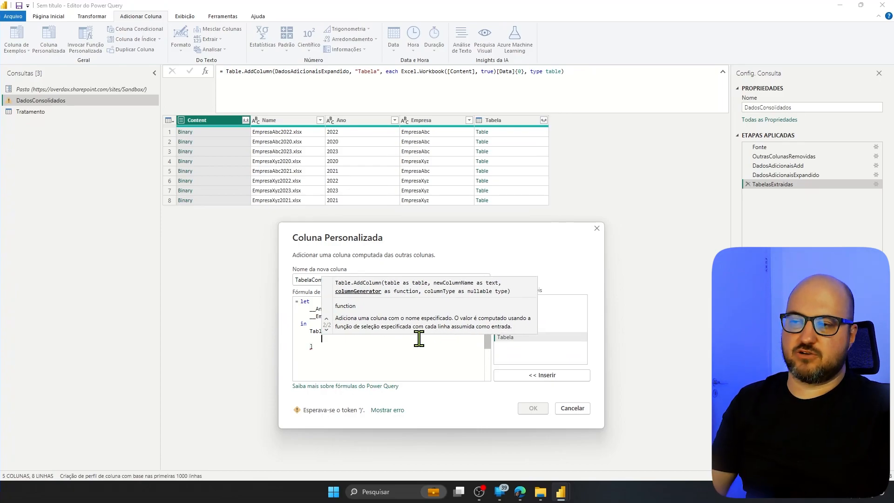
text(Ano =)
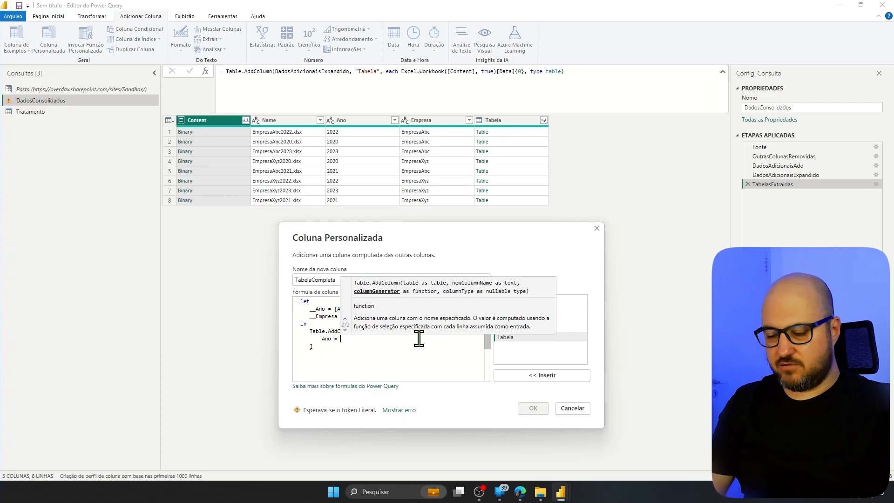
text( _)
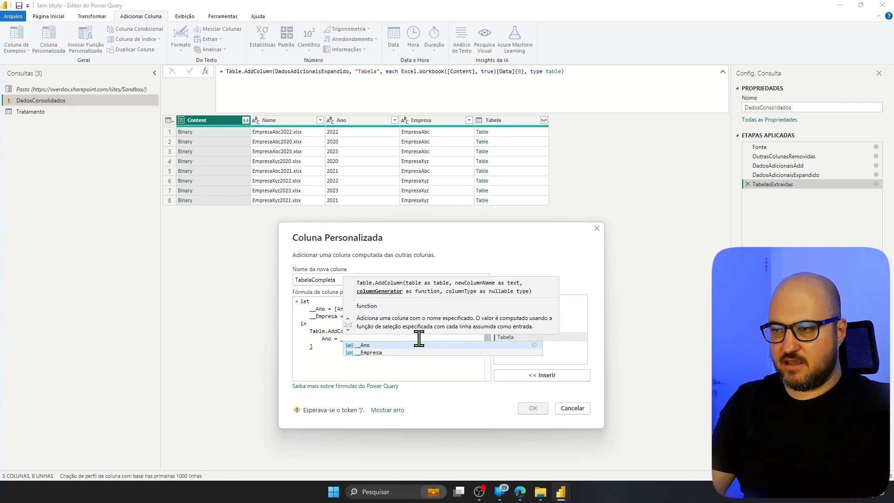
key(Tab)
text(,)
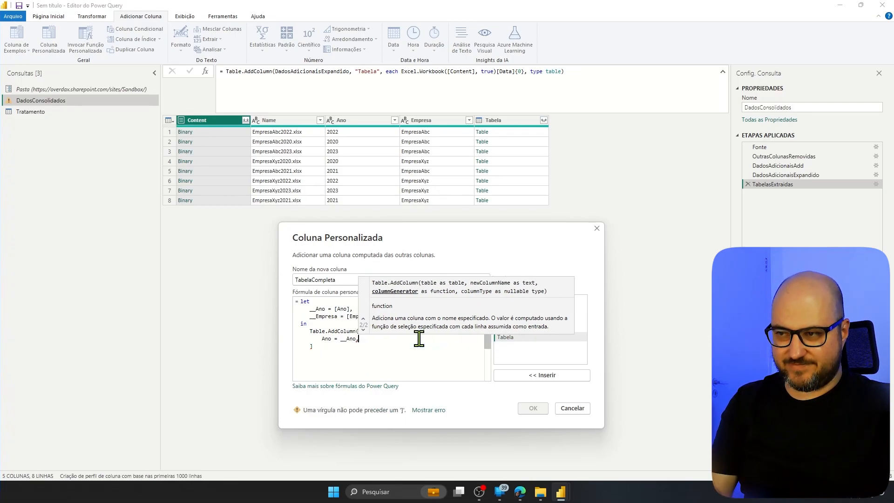
key(Return)
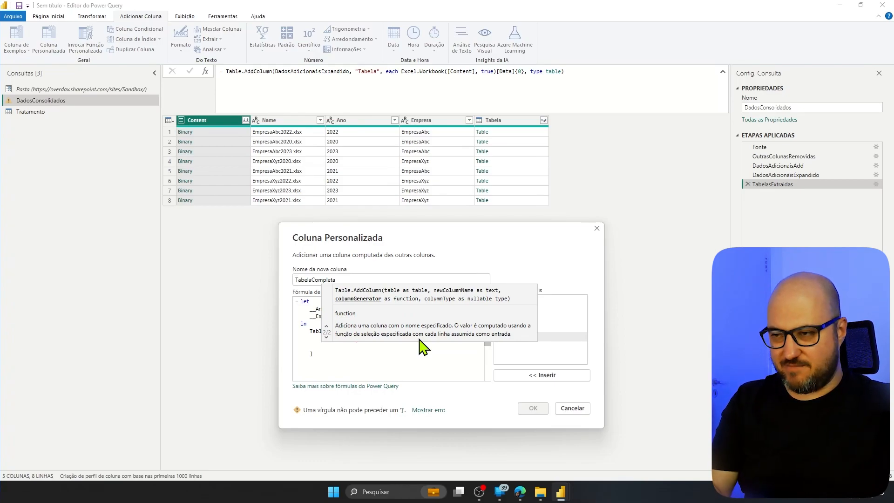
Add the field Empresa = __Empresa to the record and close the Table.AddColumn call
text(Empre)
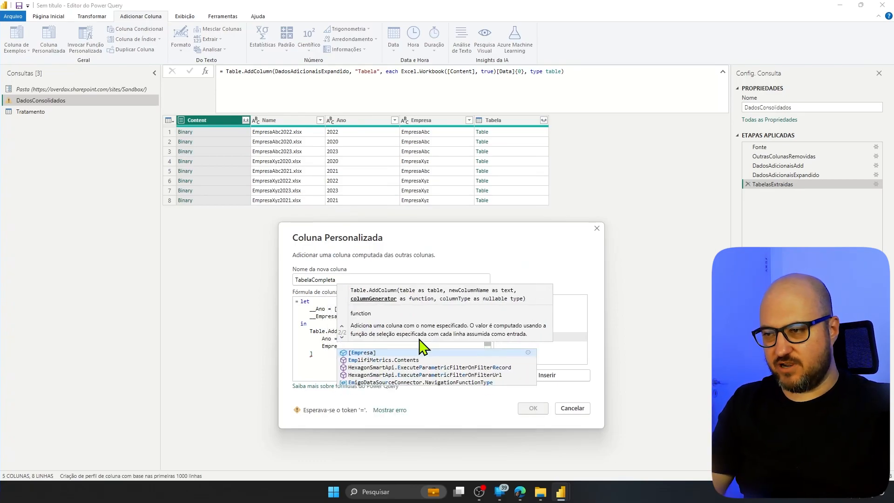
text(sa = )
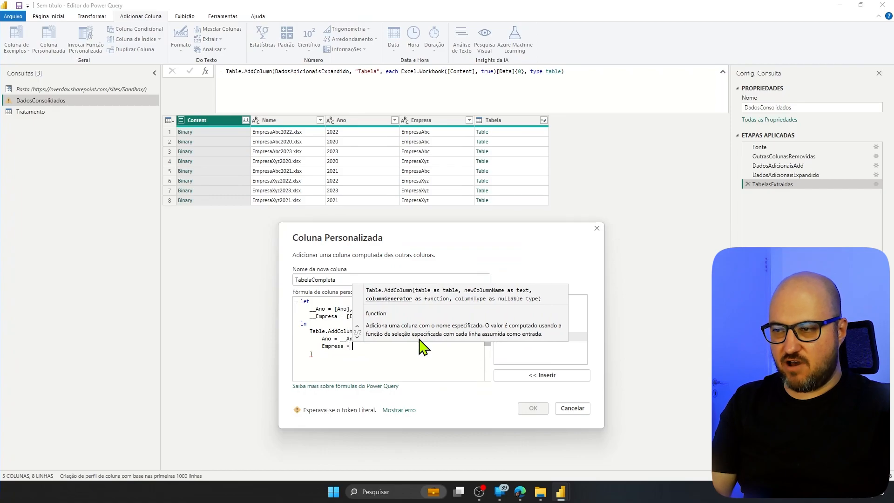
text(__)
key(Down)
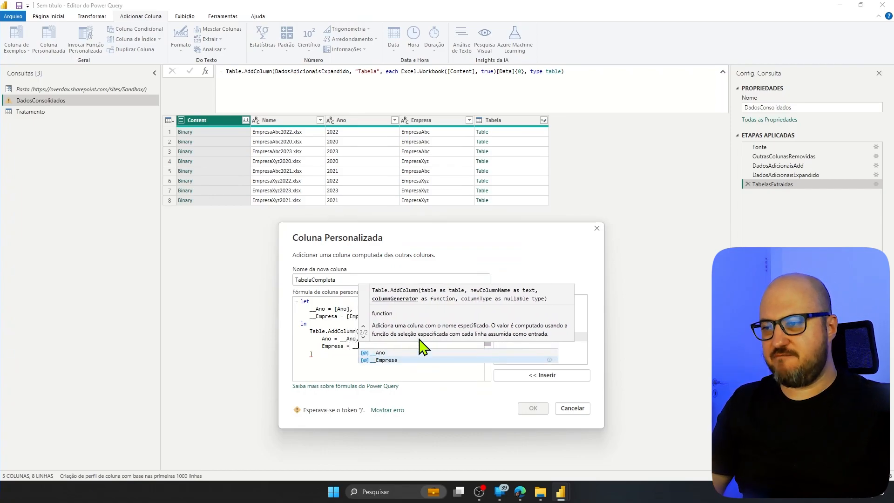
key(Tab)
key(Down)
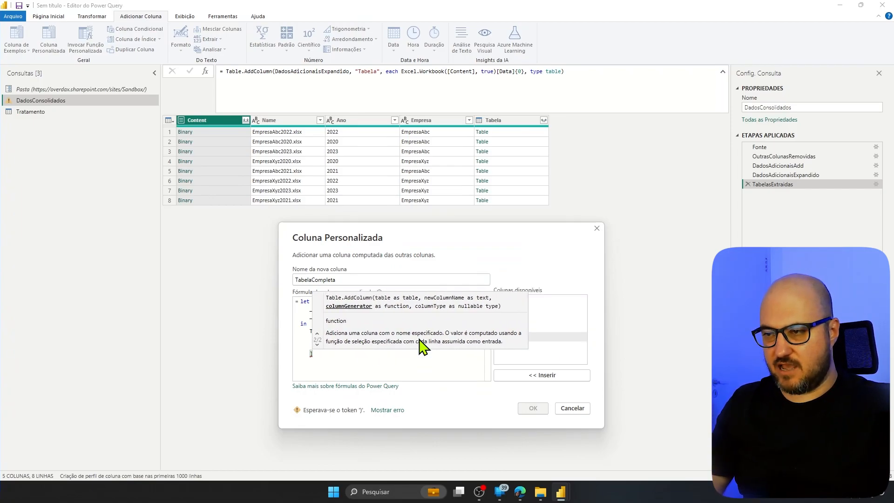
text())
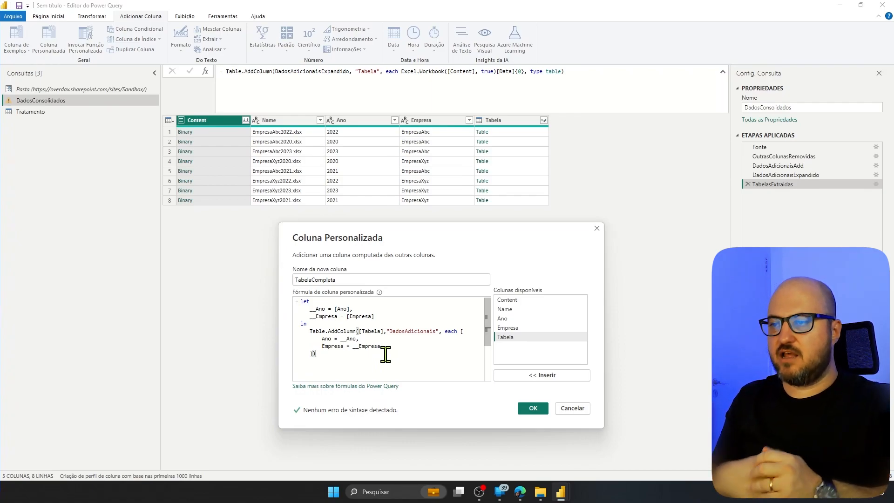
Create the TabelaCompleta column and preview its first table as far as the DadosAdicionais column
click(534, 410)
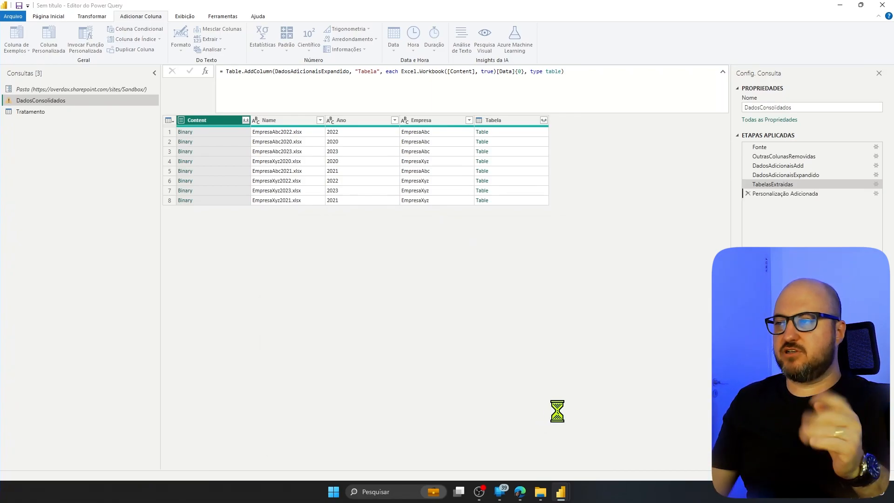
click(592, 134)
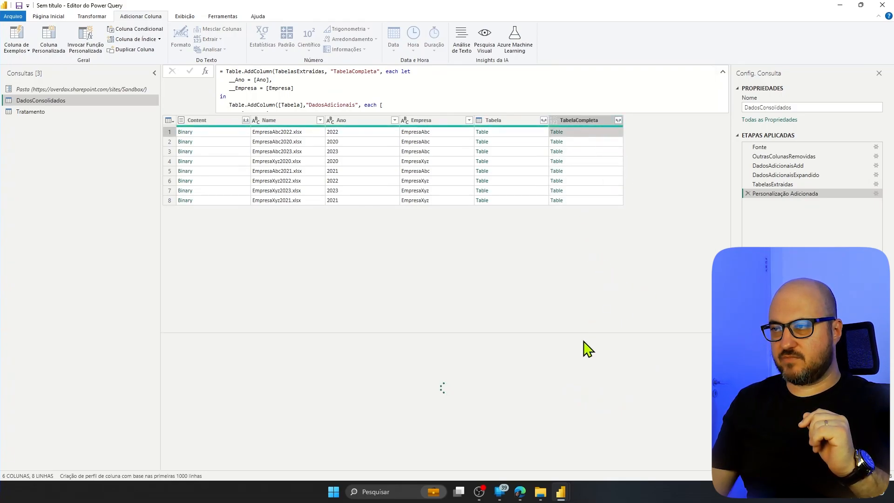
drag(424, 465, 658, 464)
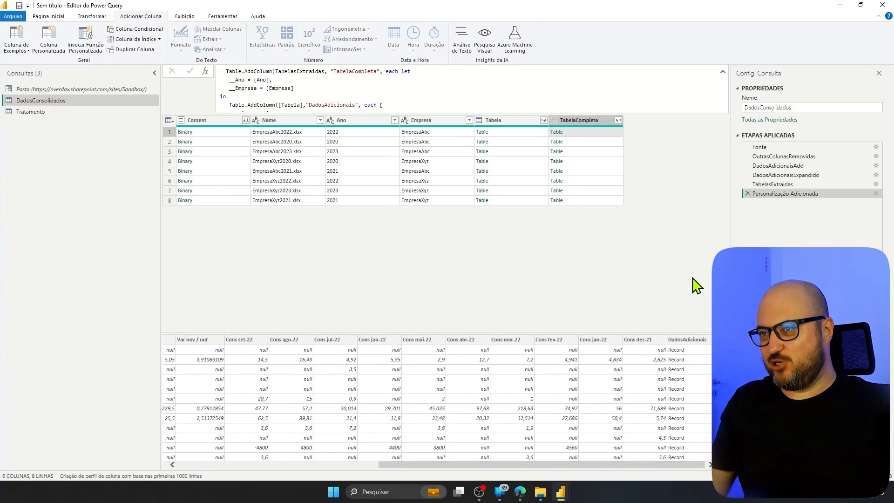
Append the column type type[Ano = text, Empresa= text] to the inner Table.AddColumn in the TabelaCompleta formula and apply it
scroll(435, 96, down, 5)
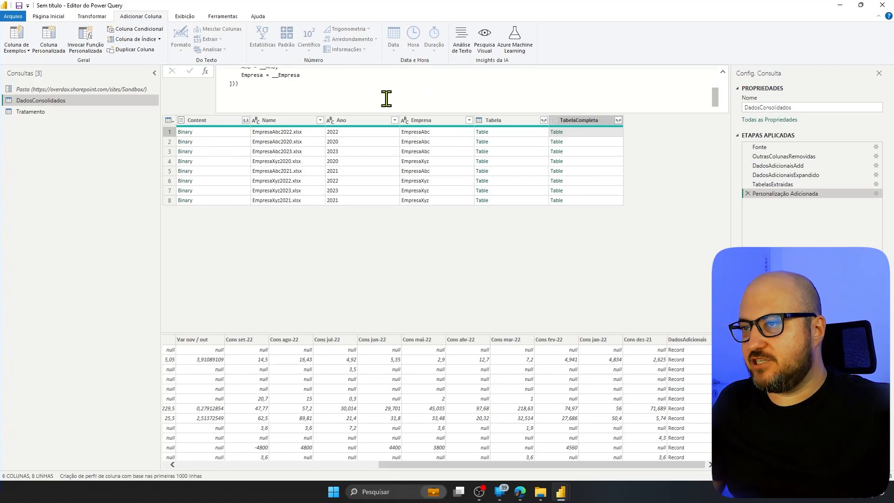
click(236, 84)
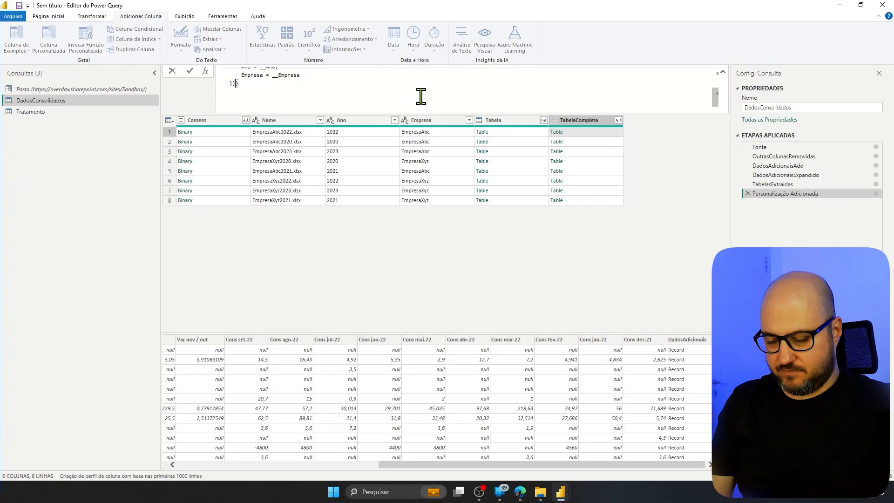
text(, Anm)
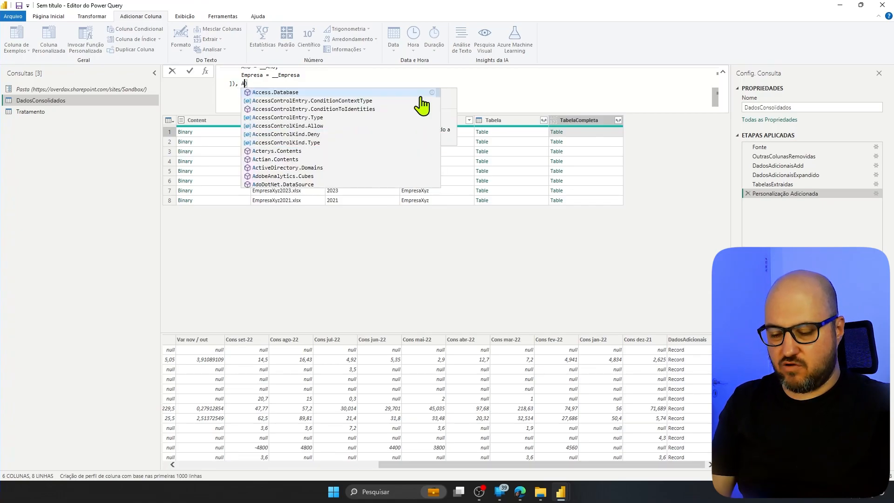
key(BackSpace)
key(BackSpace)
key(BackSpace)
text(typ)
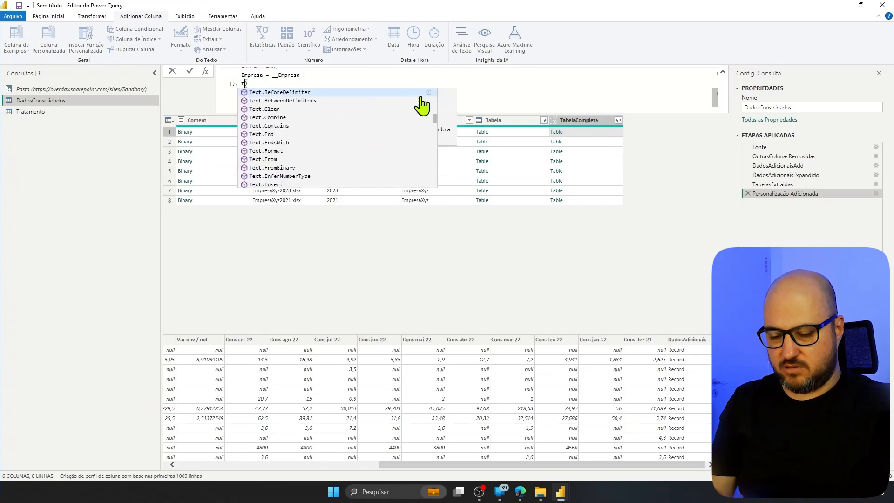
text(e[)
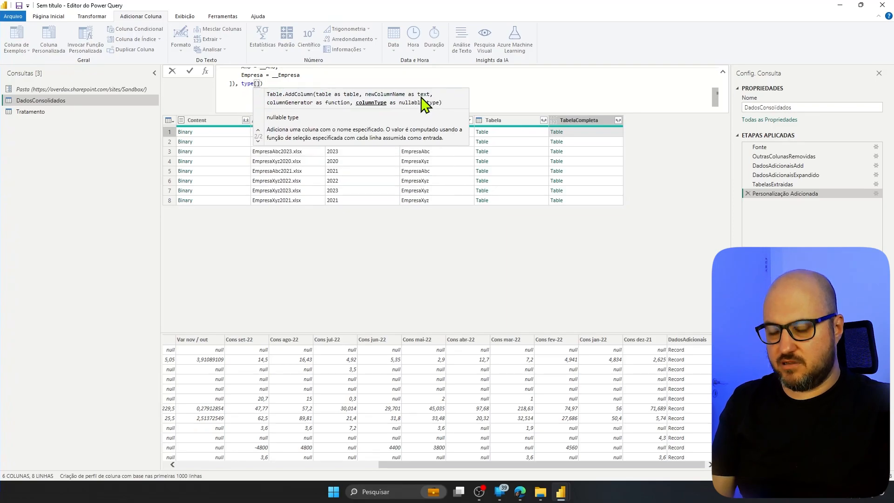
text(Ano)
text( = t)
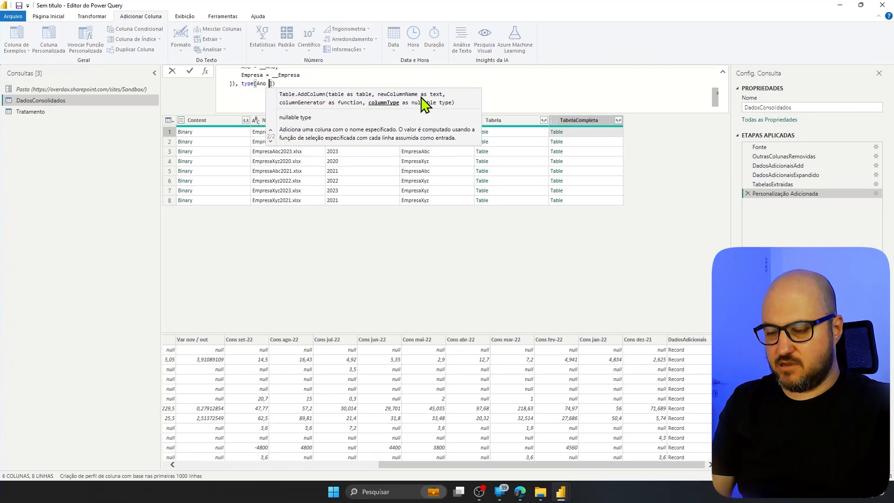
text(t, Empr)
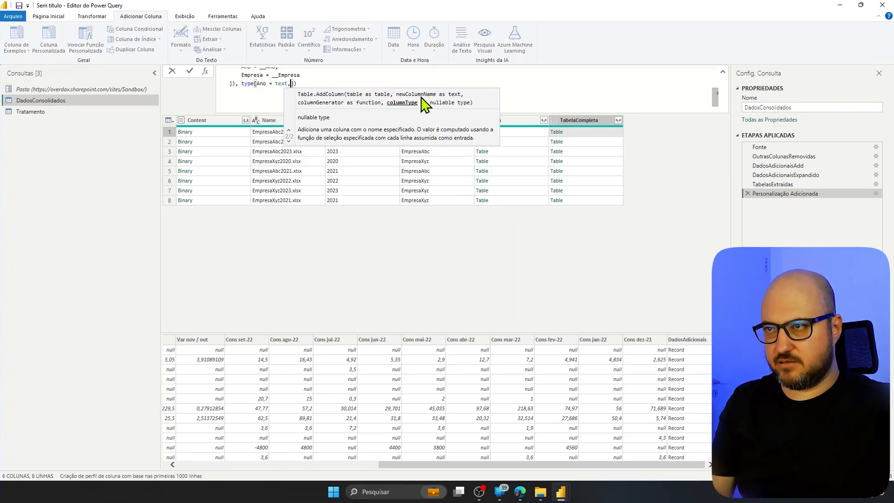
text(esa)
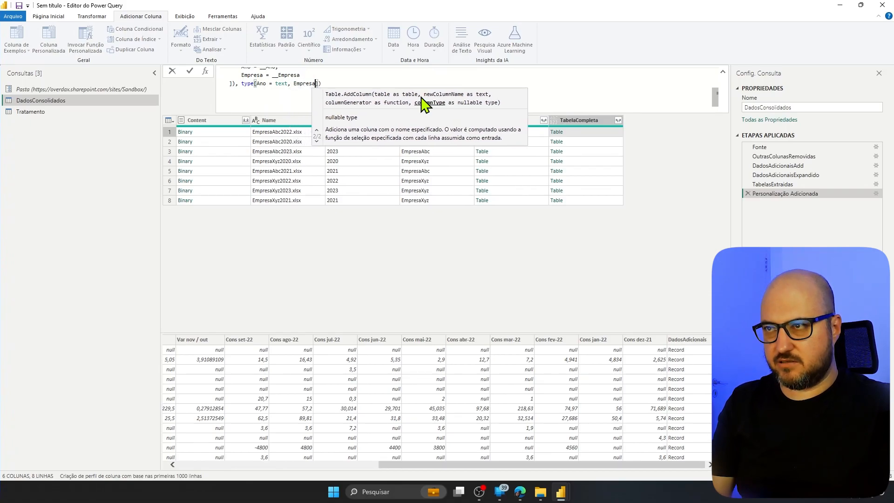
text(= text)
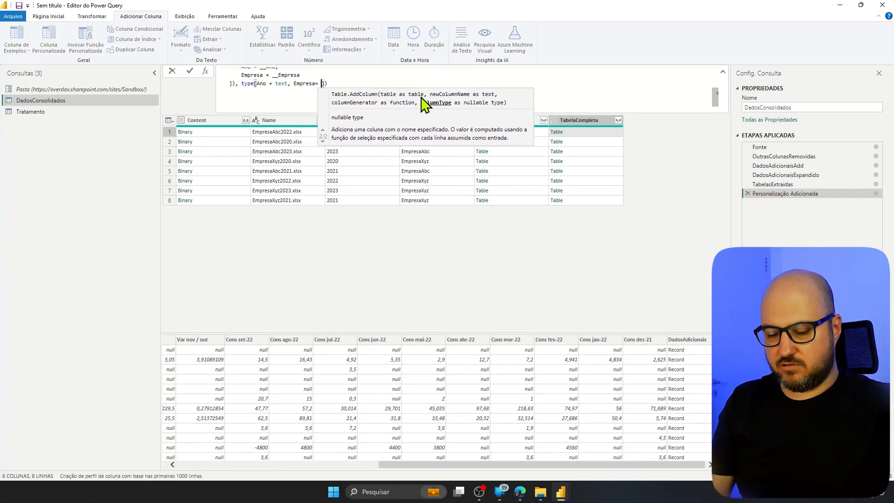
click(420, 96)
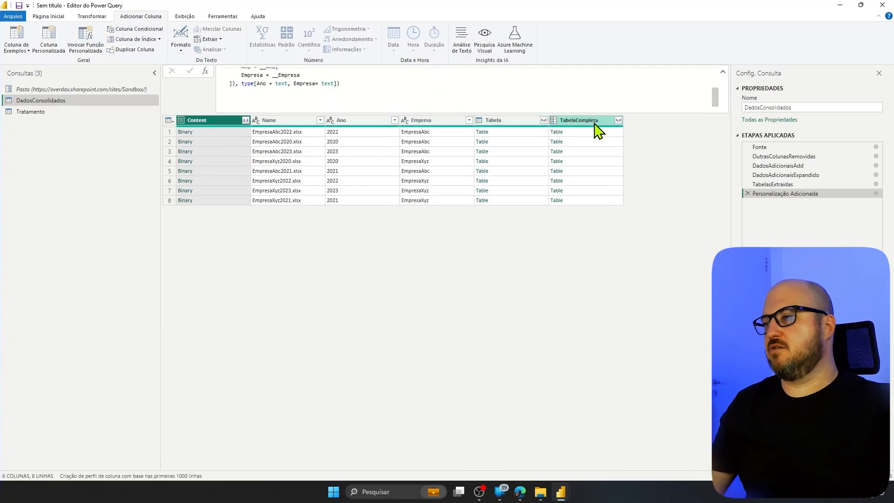
Preview the first TabelaCompleta table again and check its DadosAdicionais column
click(601, 133)
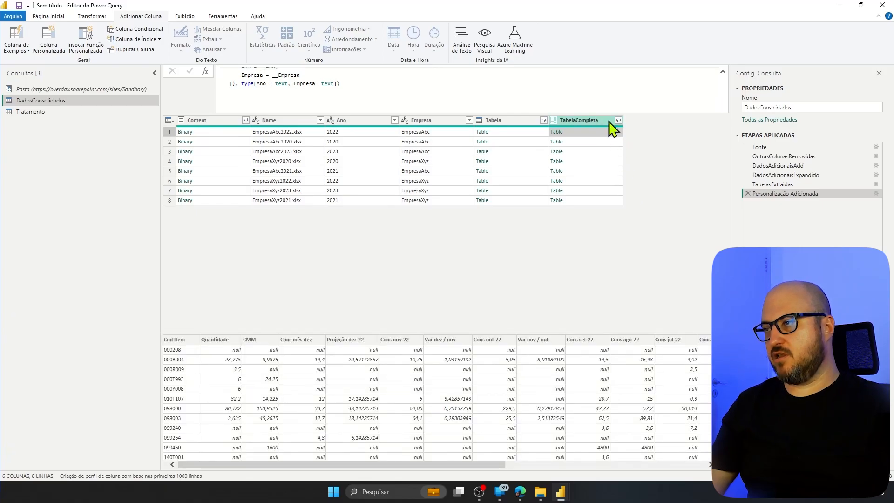
click(600, 120)
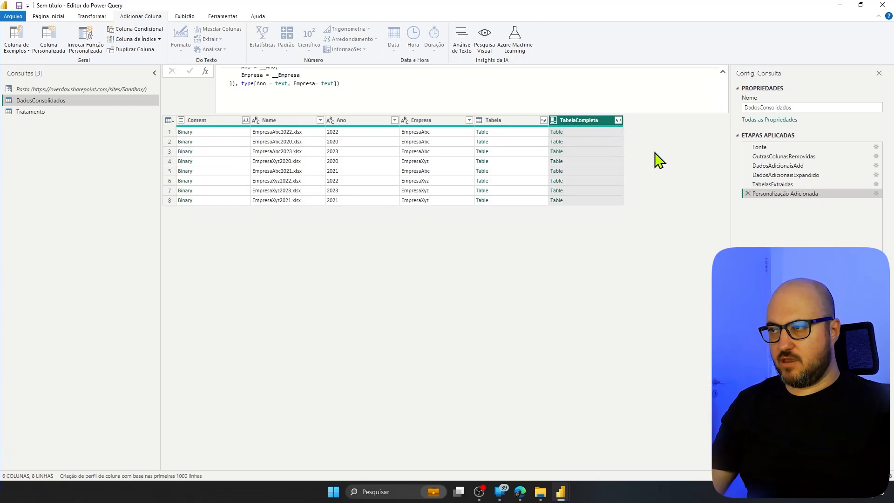
click(602, 133)
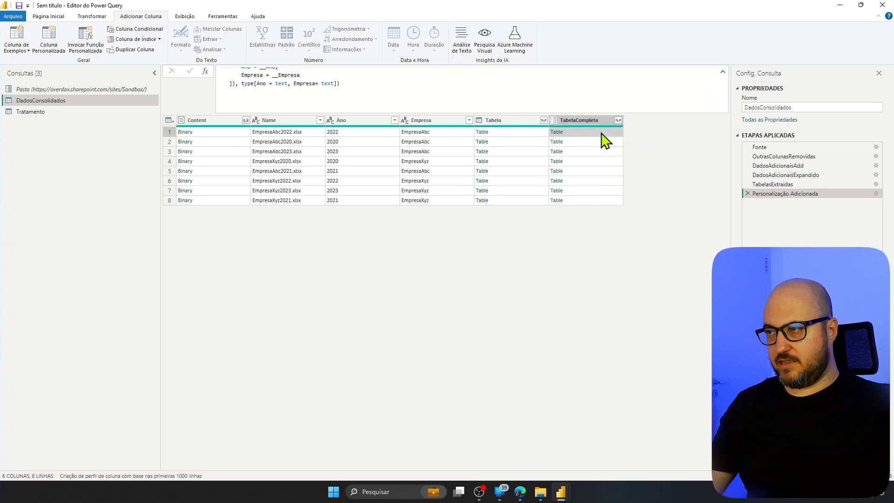
drag(476, 465, 698, 457)
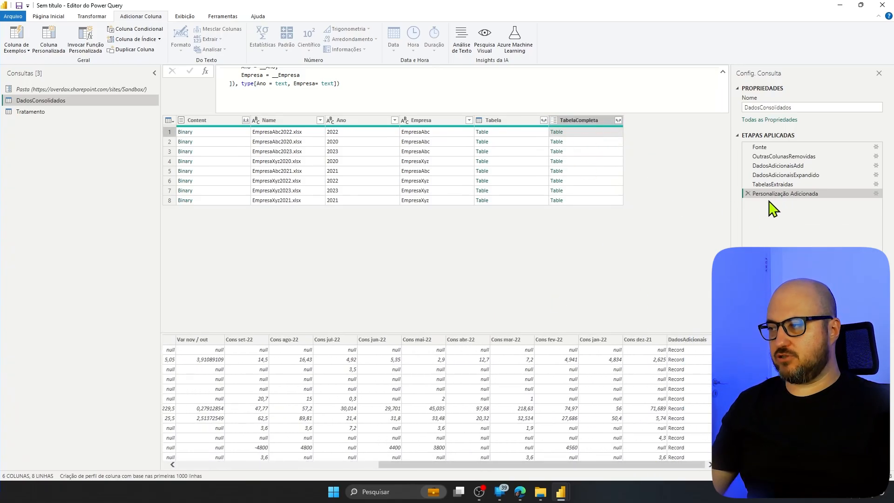
Examine Tratamento's DadosAdicionaisAdd and DadosAdicionaisExpandido steps, focusing on the DadosAdicionaisAdd reference in the Table.ExpandRecordColumn formula
click(45, 111)
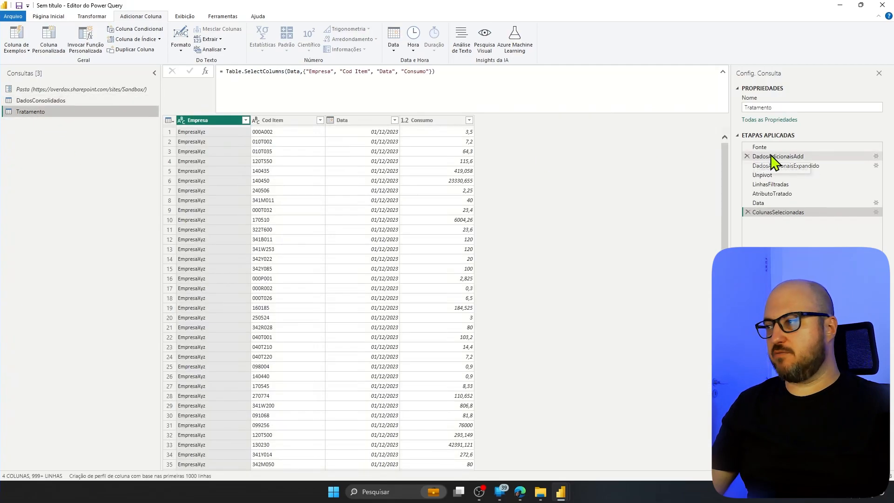
click(768, 157)
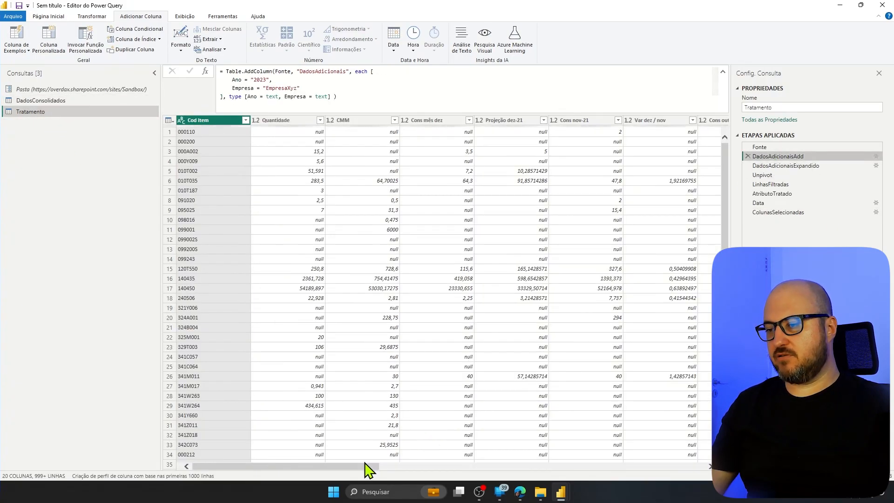
drag(365, 467, 698, 468)
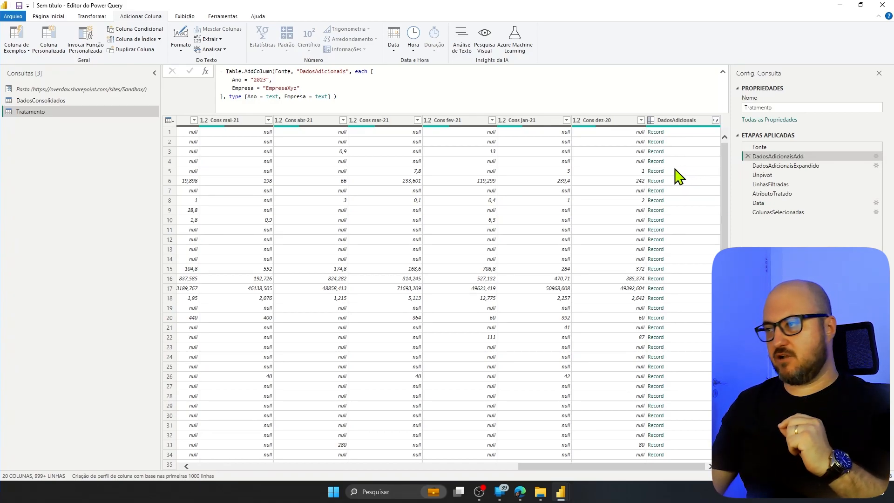
click(776, 166)
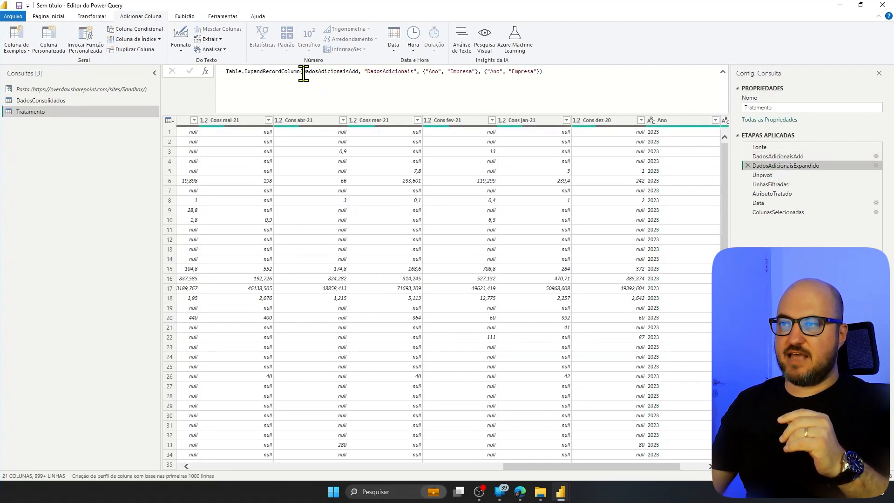
drag(303, 72, 362, 71)
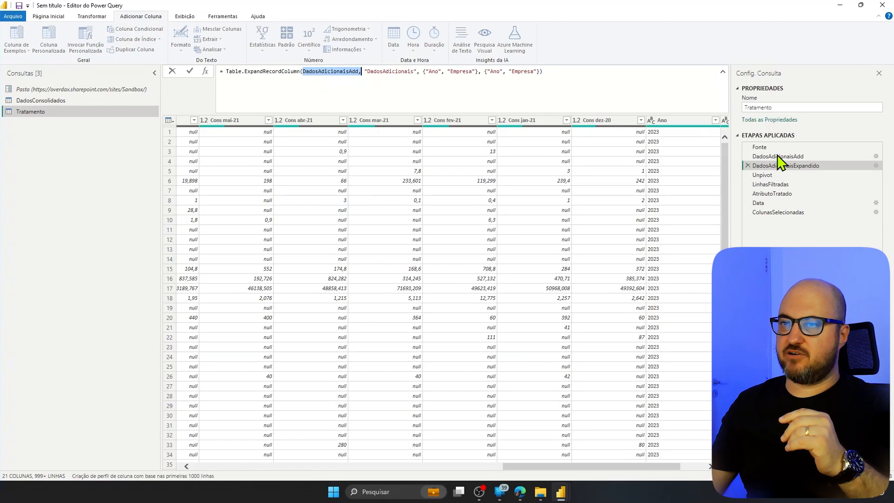
Rename the last applied step of the DadosConsolidados query as TabelasCompletas
click(66, 100)
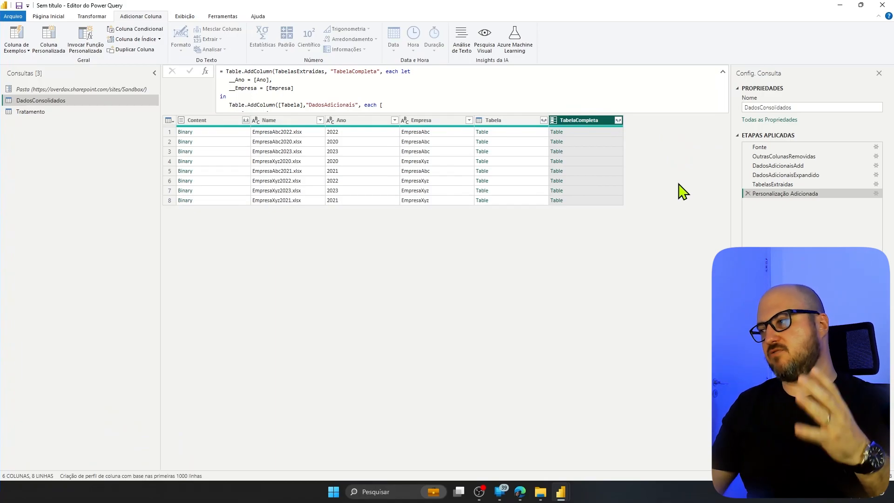
right_click(798, 195)
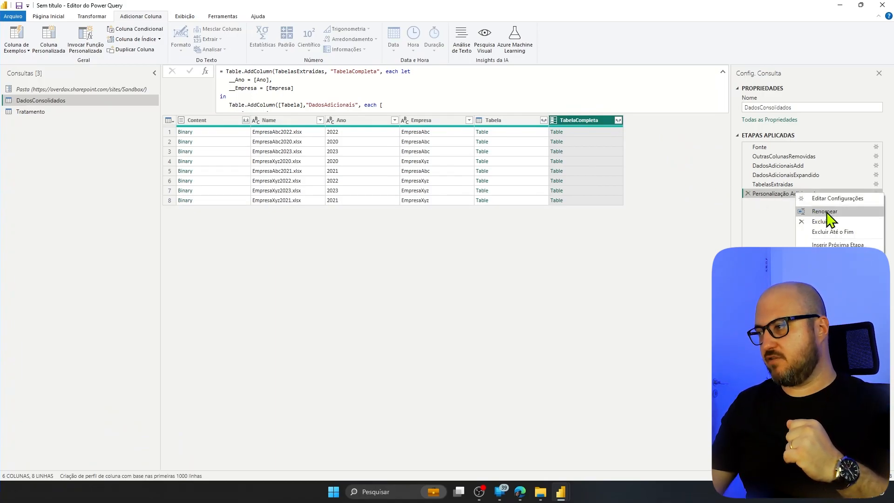
click(801, 217)
text(TabelasCompletas)
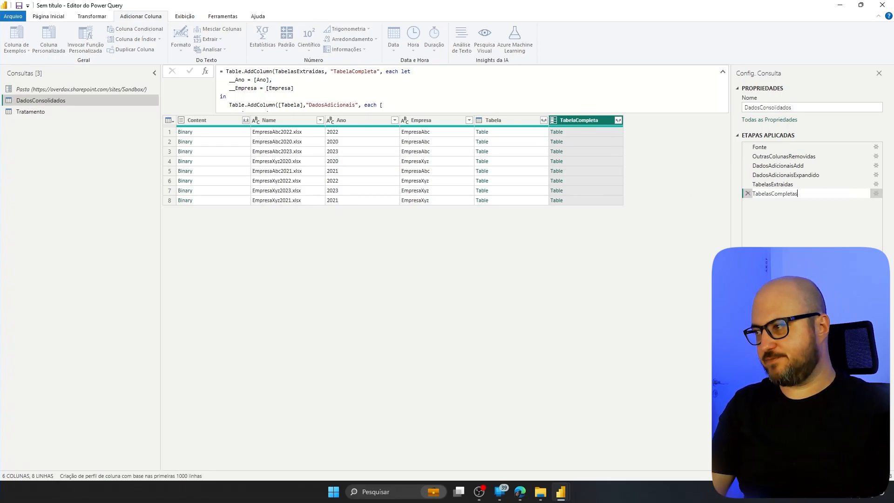
key(Return)
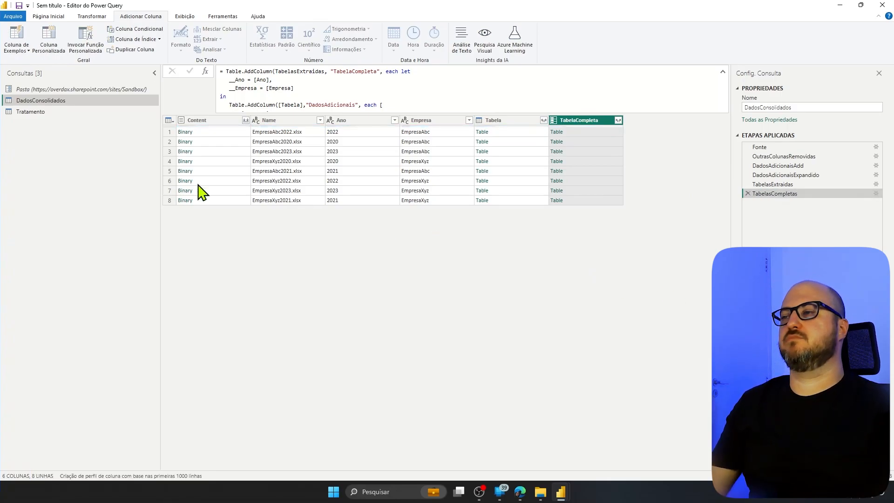
In Tratamento's full code, make Fonte the Table.ExpandRecordColumn expression with Tabela as its input, removing the workbook source and DadosAdicionaisAdd code
click(22, 112)
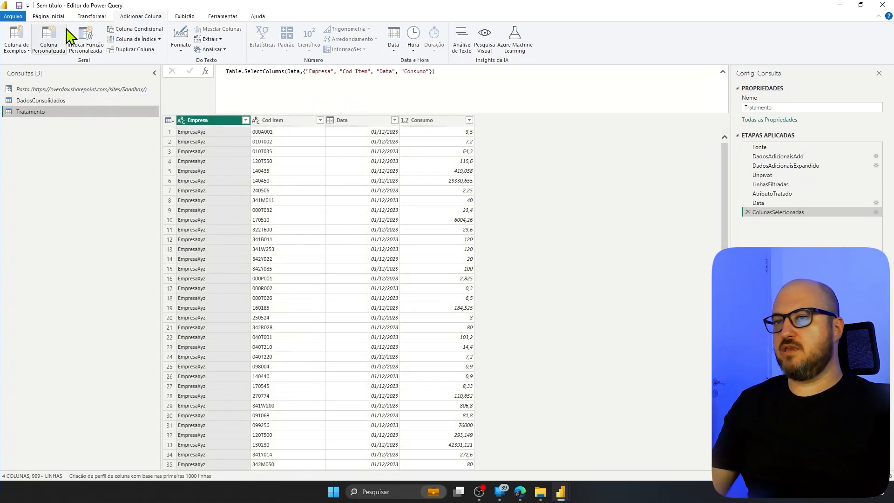
click(59, 17)
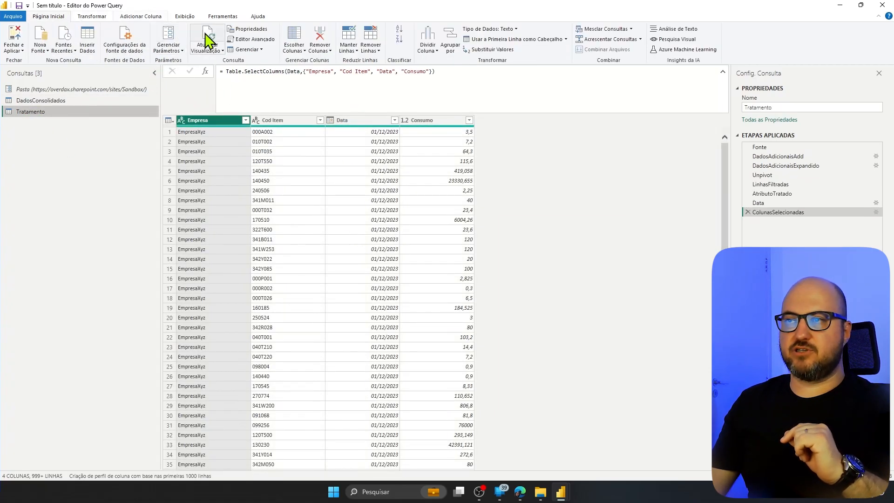
click(255, 40)
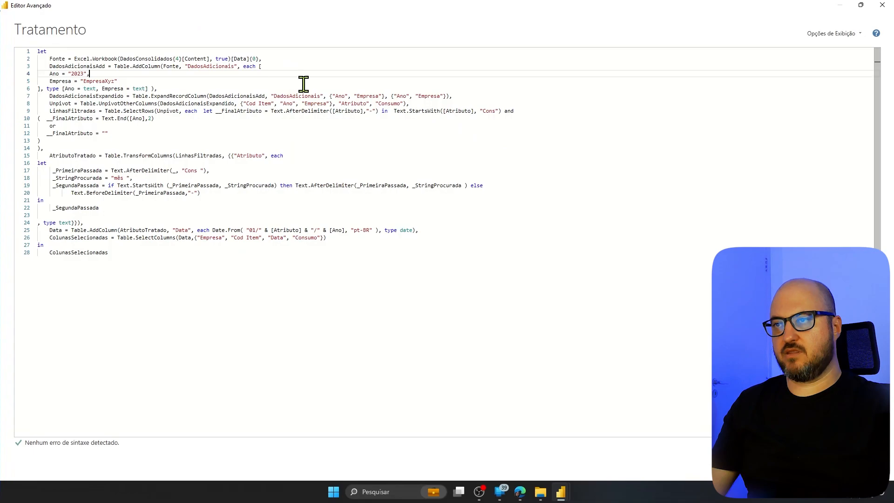
key(ctrl+shift+plus)
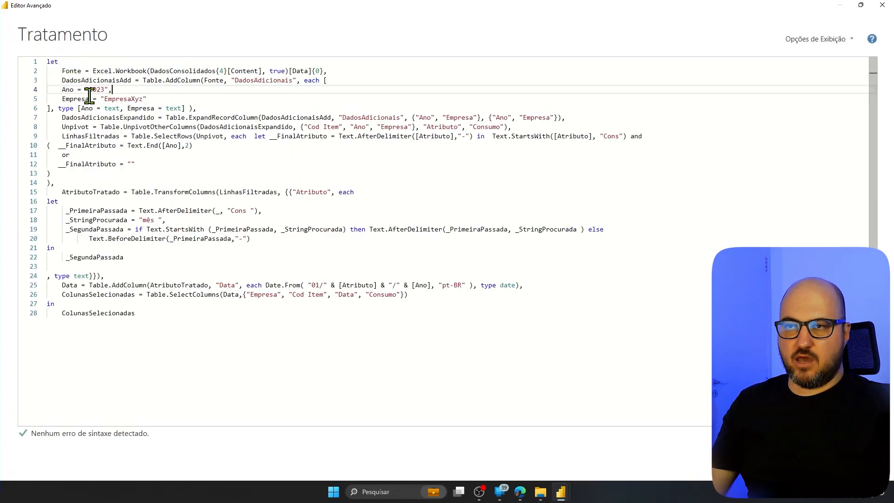
drag(62, 118, 140, 121)
drag(262, 118, 332, 119)
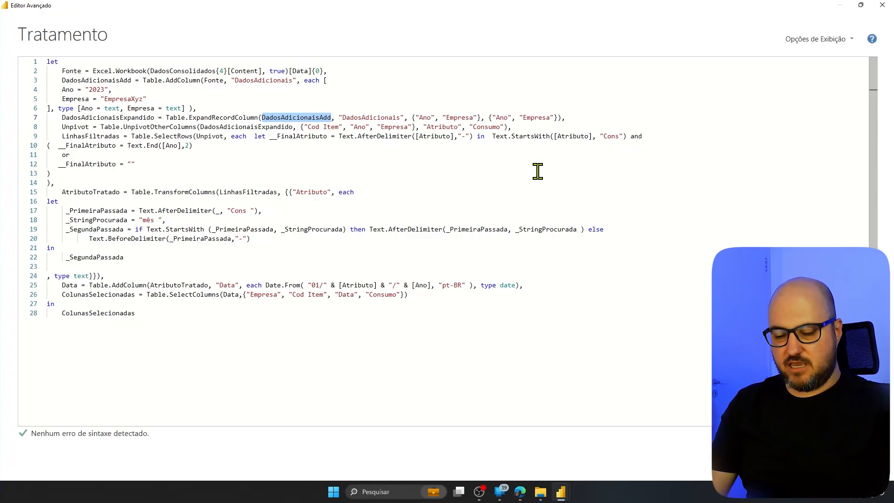
text(Tabel)
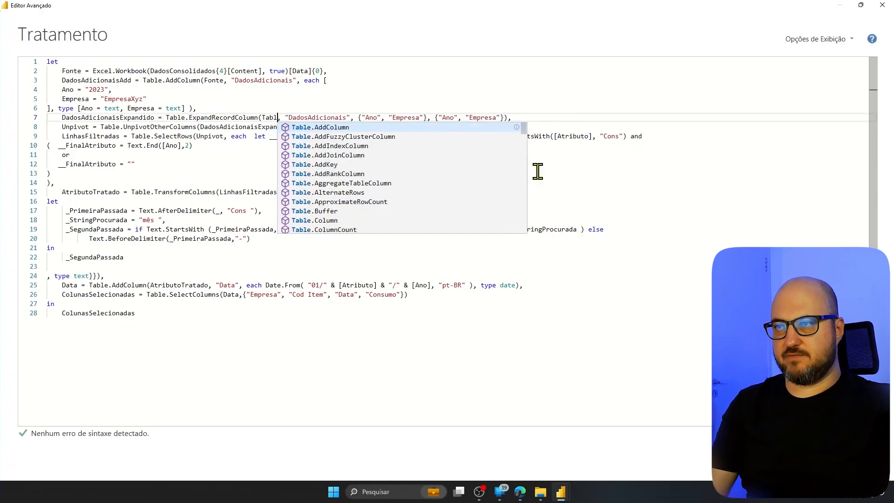
text(a)
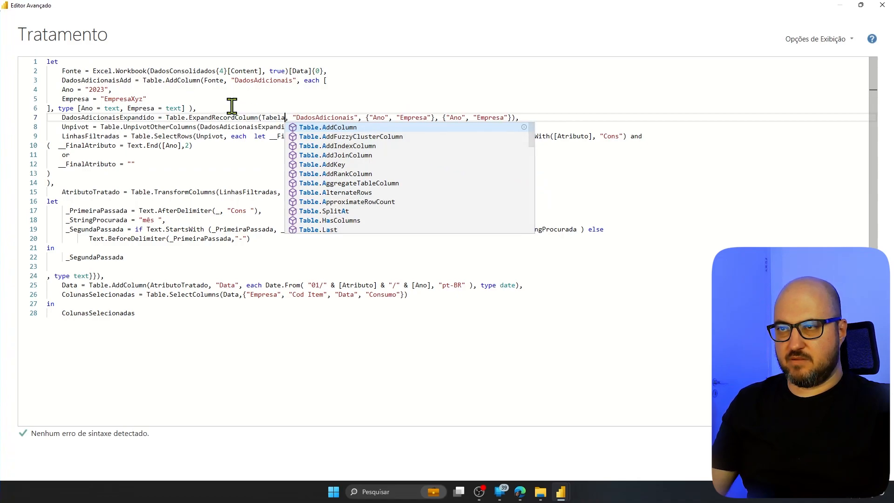
drag(166, 116, 94, 72)
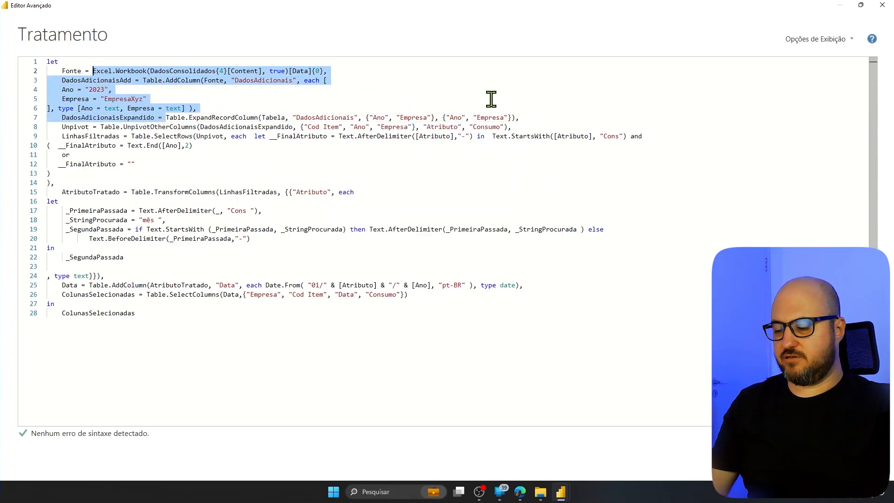
key(Delete)
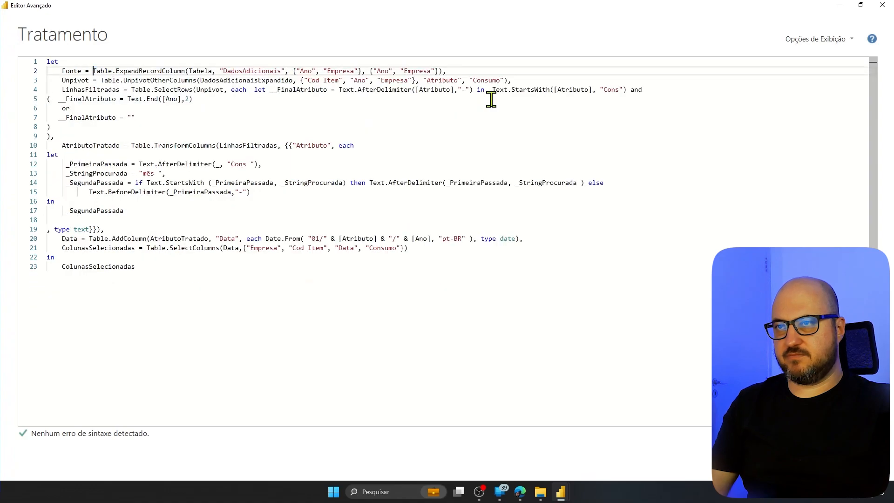
Turn Tratamento into a function by adding the header ( Tabela )=> above its let expression, and apply the code
click(50, 61)
key(Return)
key(Up)
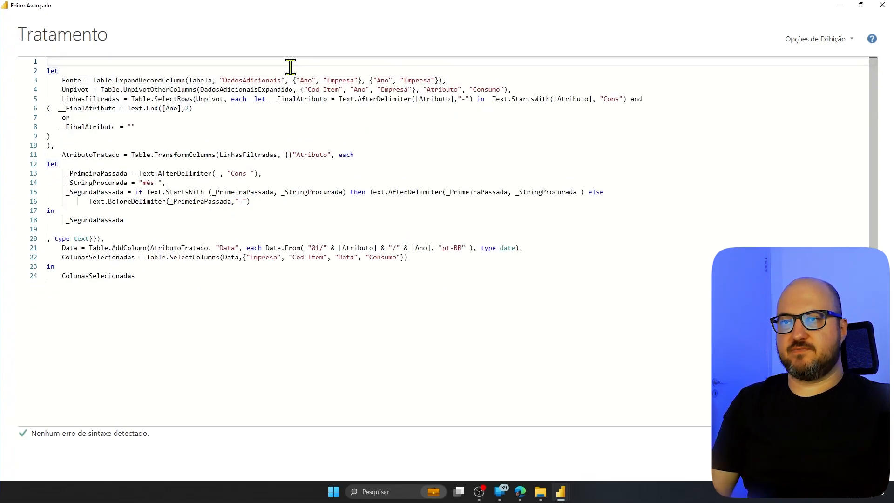
text(()
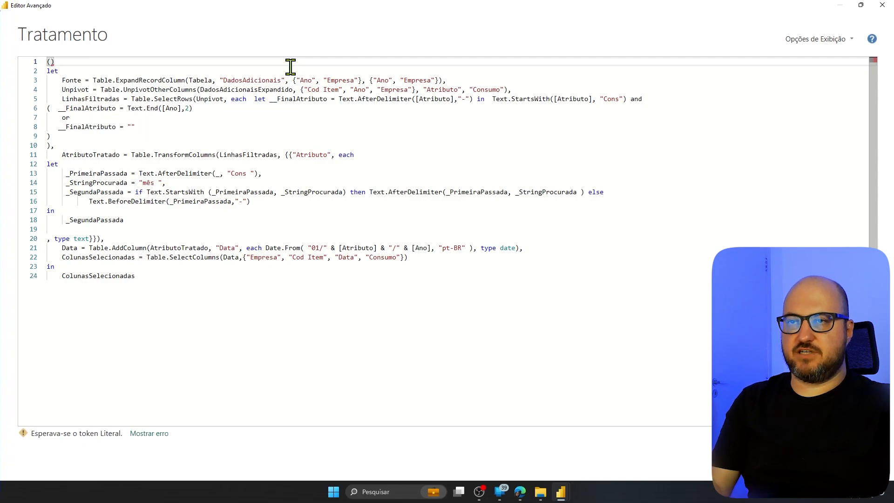
text(=)
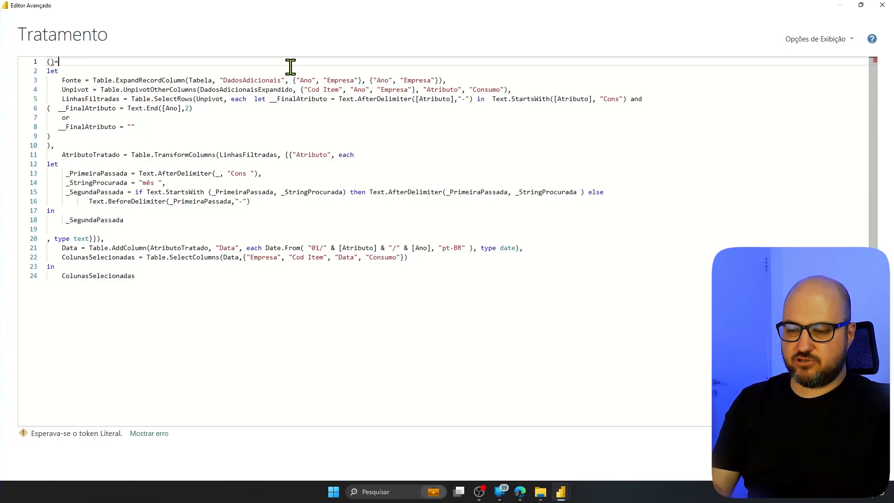
text(>)
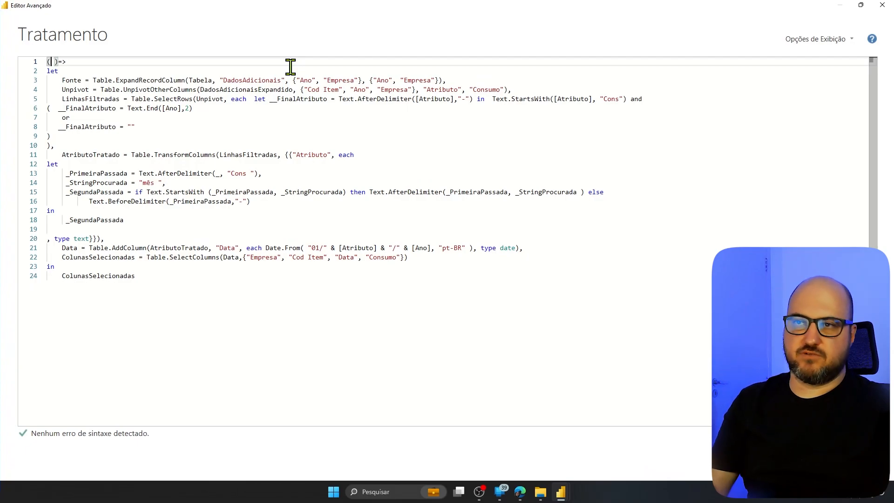
text(AmazonRedshift.Databaseq)
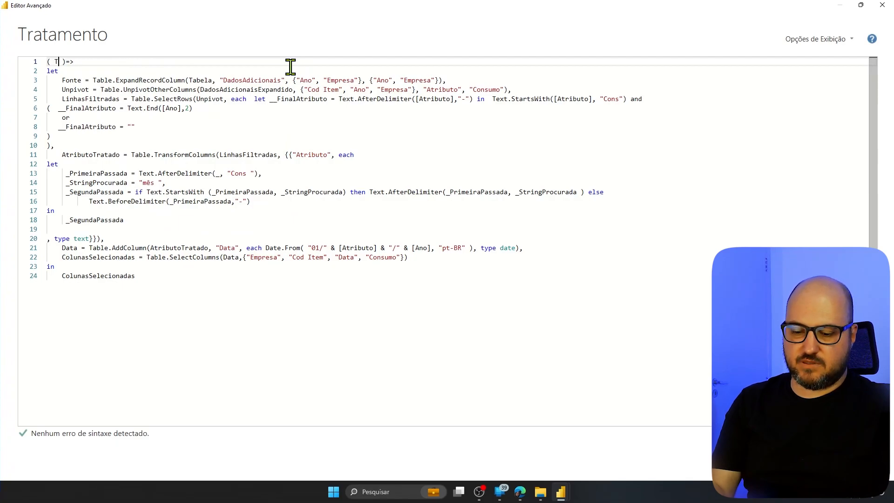
text(abela)
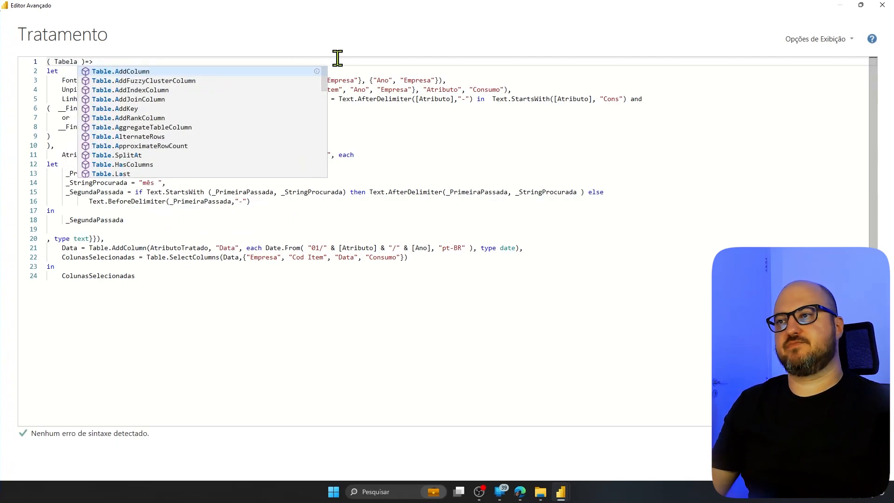
click(349, 62)
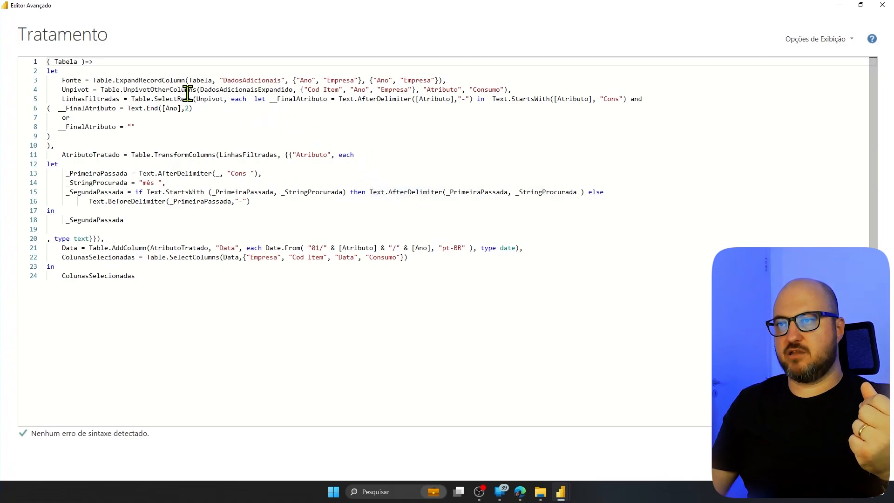
click(808, 462)
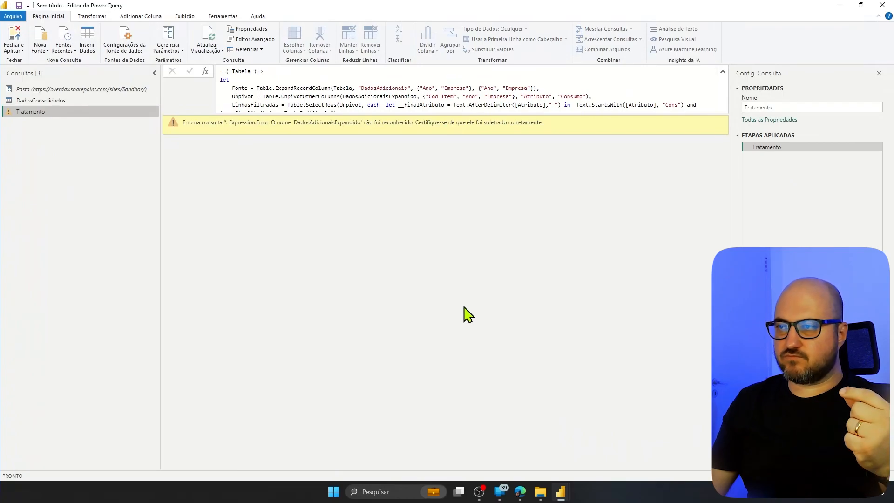
Replace the DadosAdicionaisExpandido reference in Tratamento's Unpivot step with Fonte and apply the code
click(252, 39)
click(142, 69)
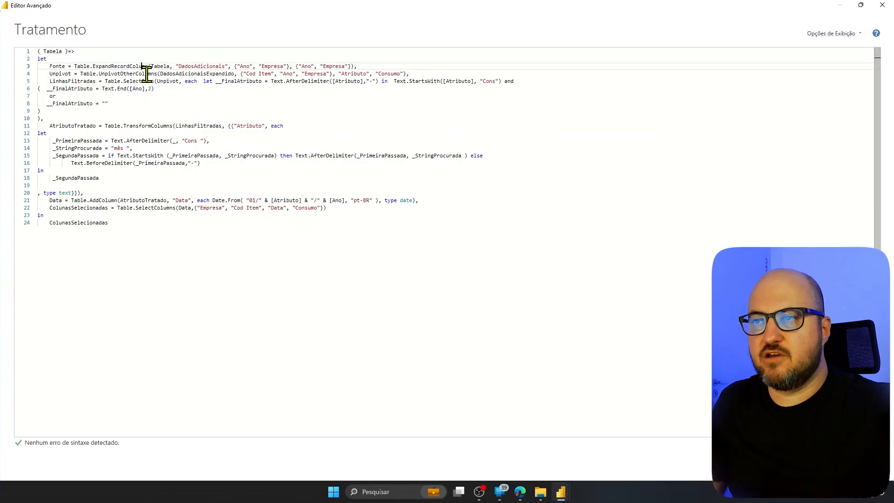
scroll(152, 96, up, 2)
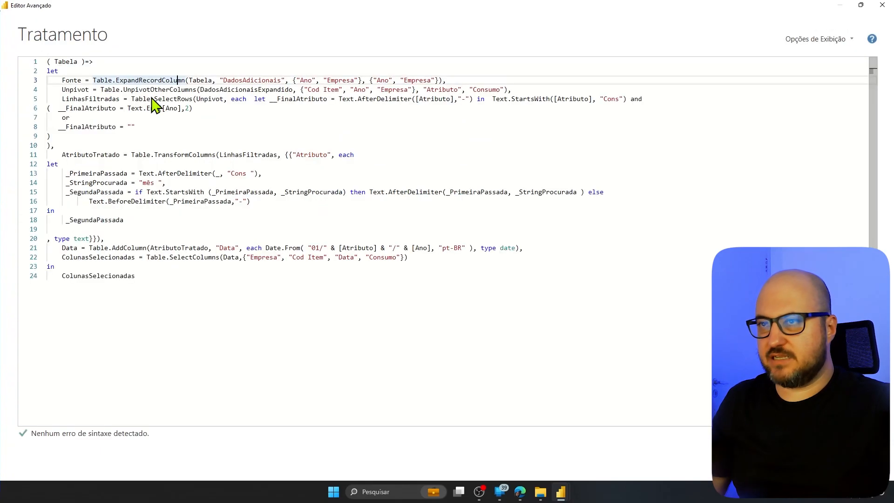
double_click(71, 79)
key(ctrl+c)
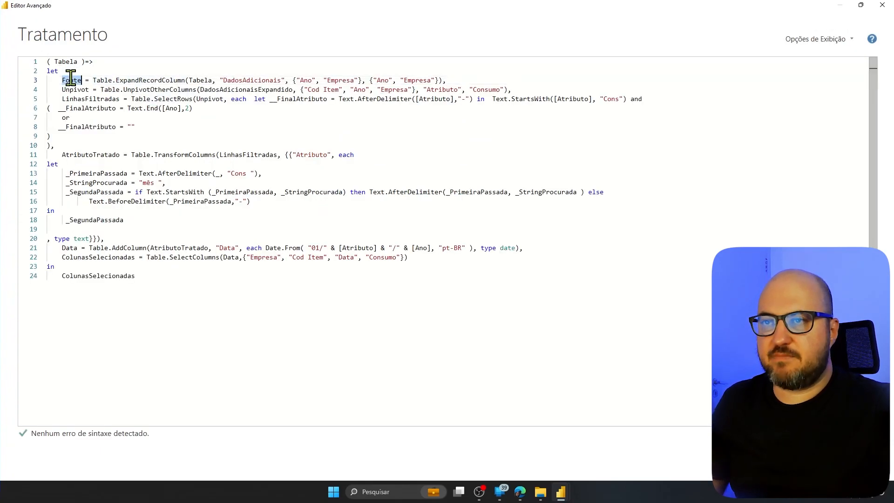
double_click(255, 89)
key(ctrl+v)
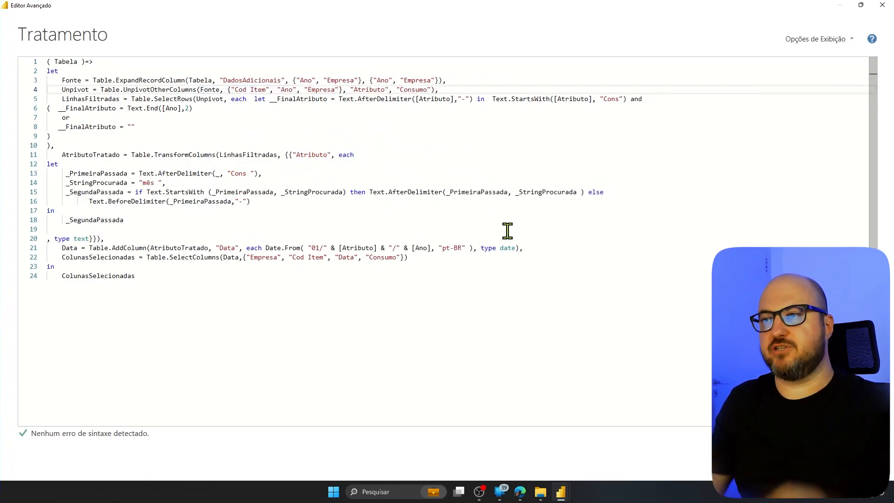
click(797, 461)
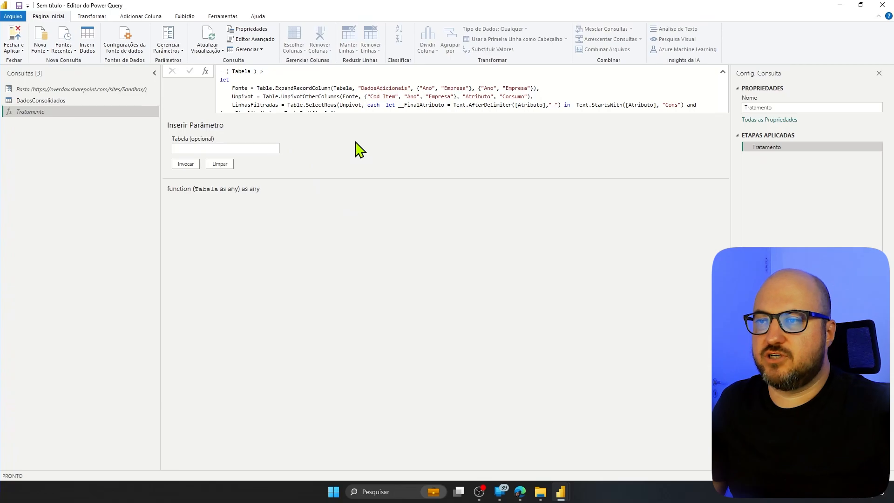
Return to DadosConsolidados and preview the TabelaCompleta table of EmpresaAbc2020.xlsx
click(200, 148)
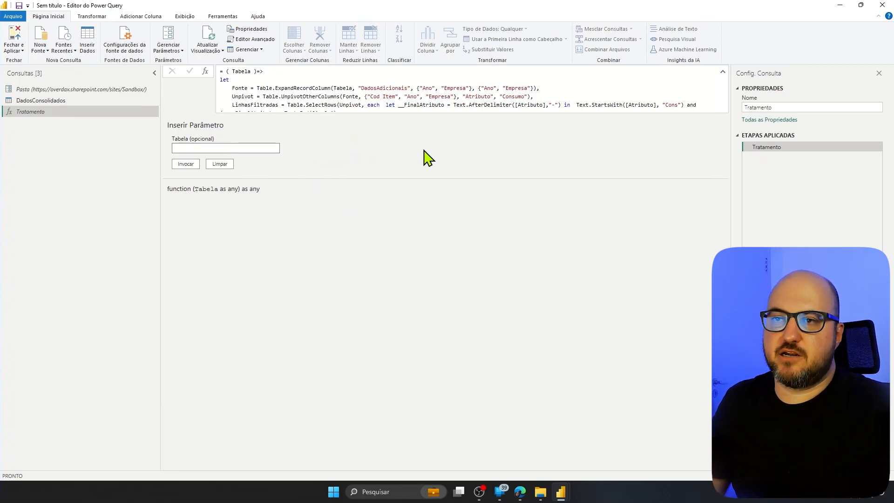
click(41, 100)
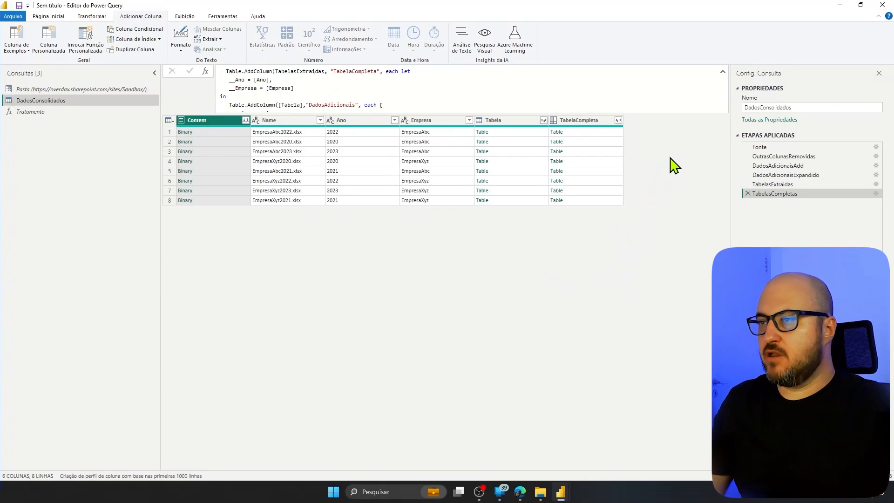
click(592, 120)
click(591, 134)
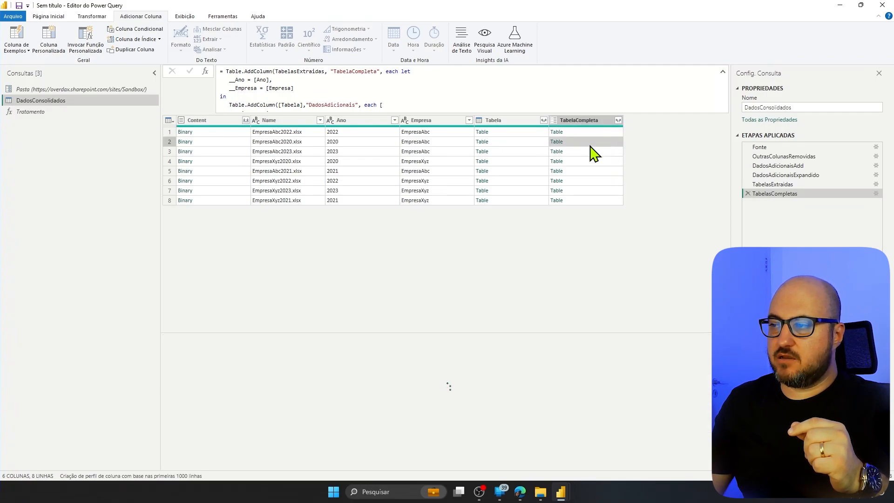
Invoke the custom function Tratamento on the TabelaCompleta column, naming the new column TabelaTratada
click(593, 124)
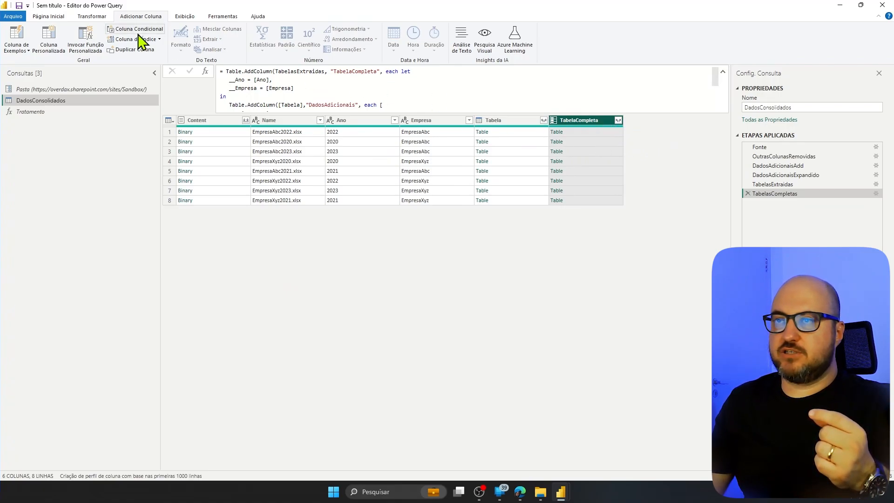
click(89, 47)
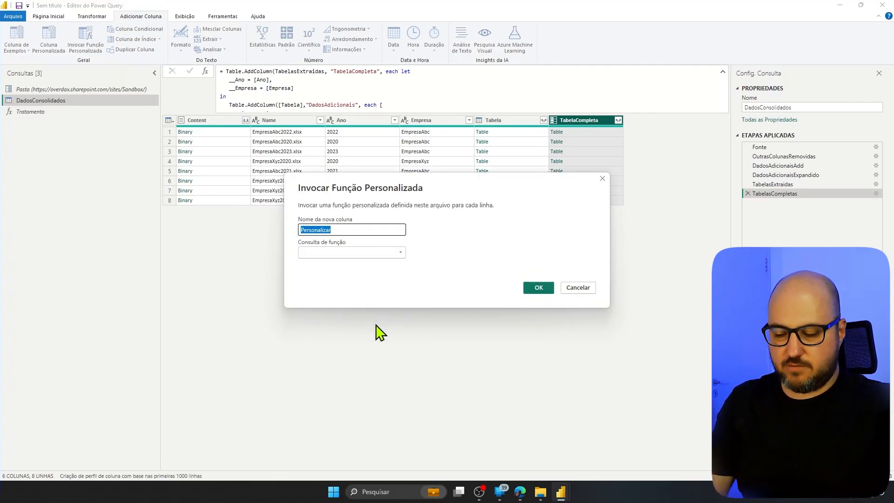
text(ta)
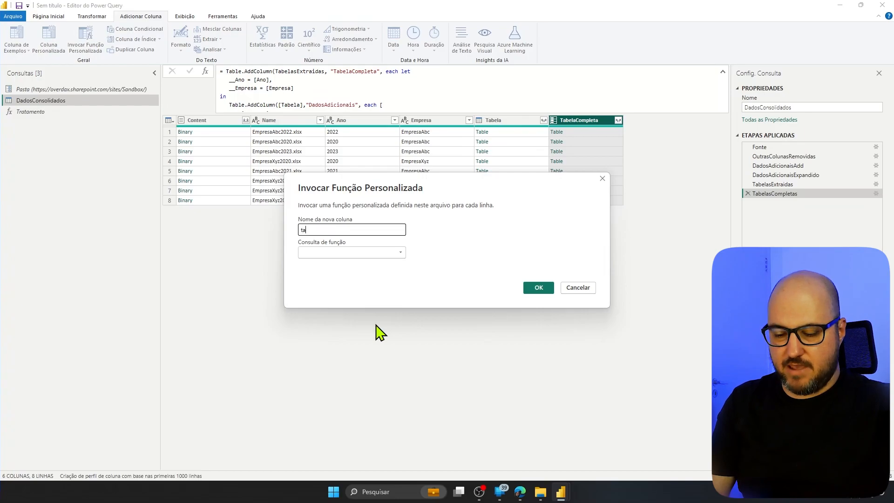
text(Tab)
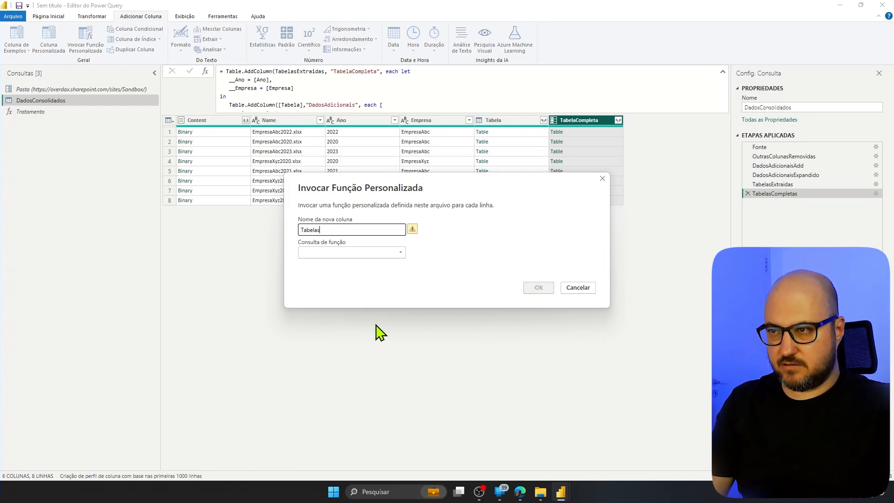
text(elasTratada)
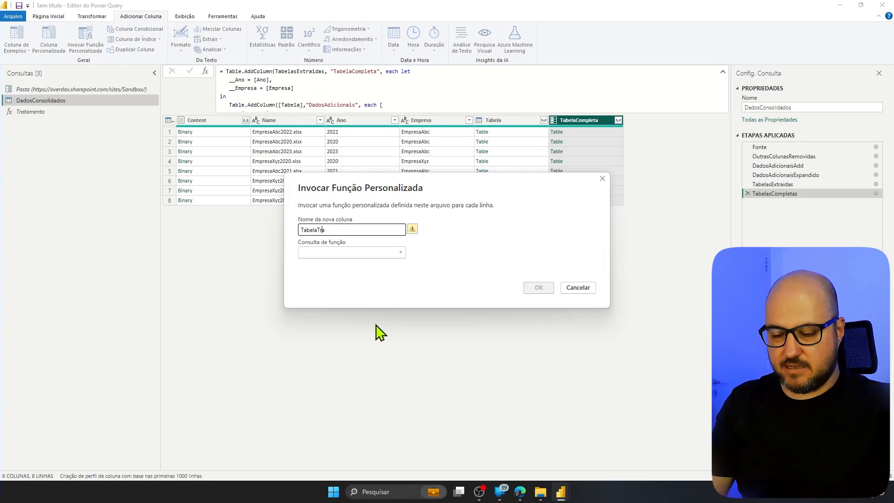
key(Return)
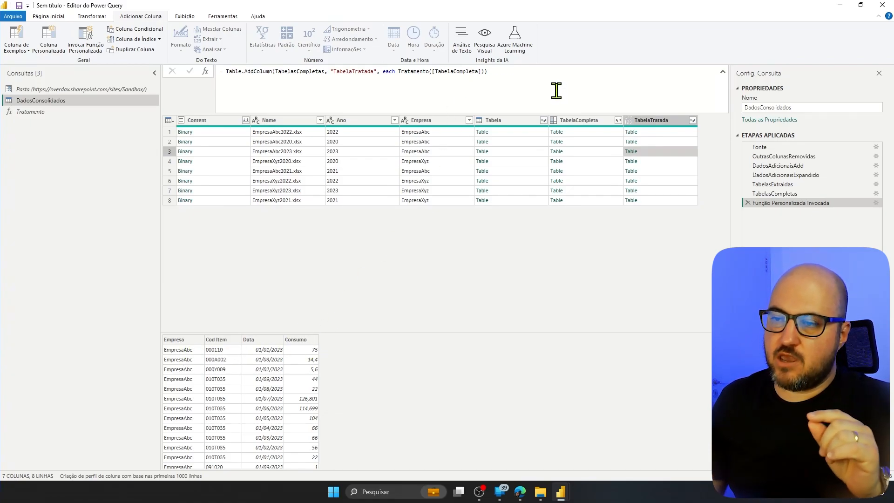
Declare the TabelaTratada column's type in its formula as type table[Empresa=text, Cod Item=text, Data=date, Consumo=number] and apply it
click(487, 71)
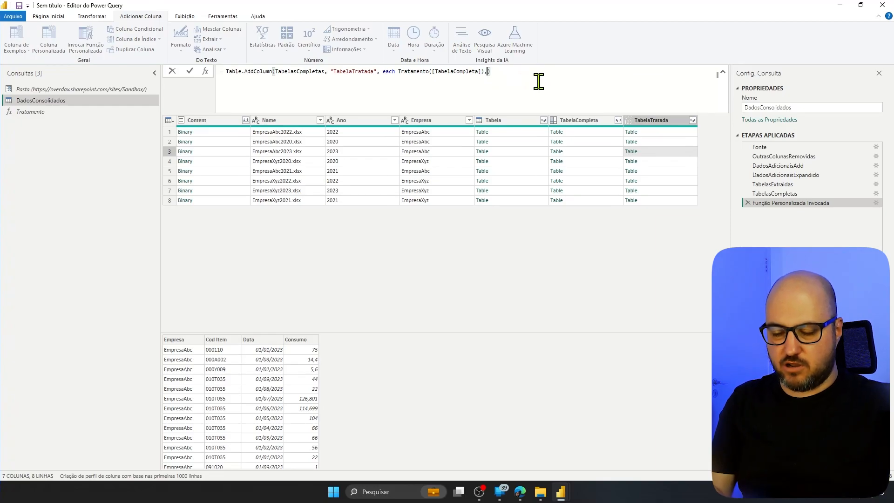
text(type ta)
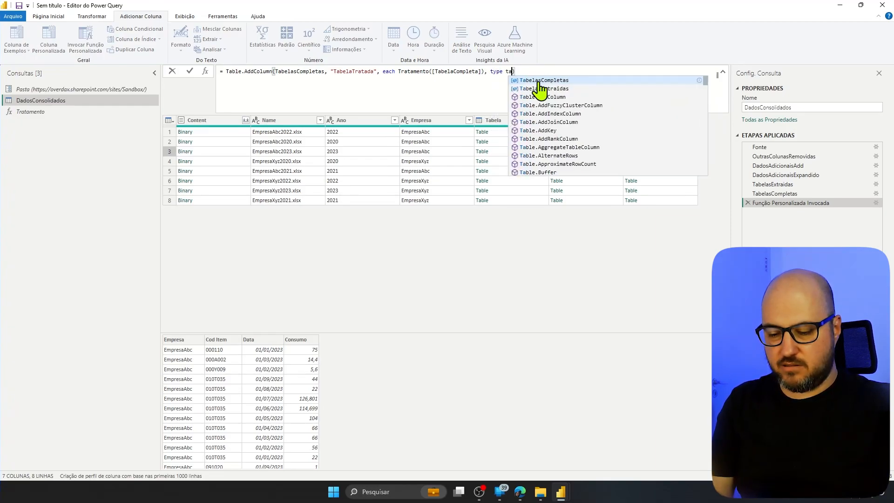
text(ble[Empresa=te)
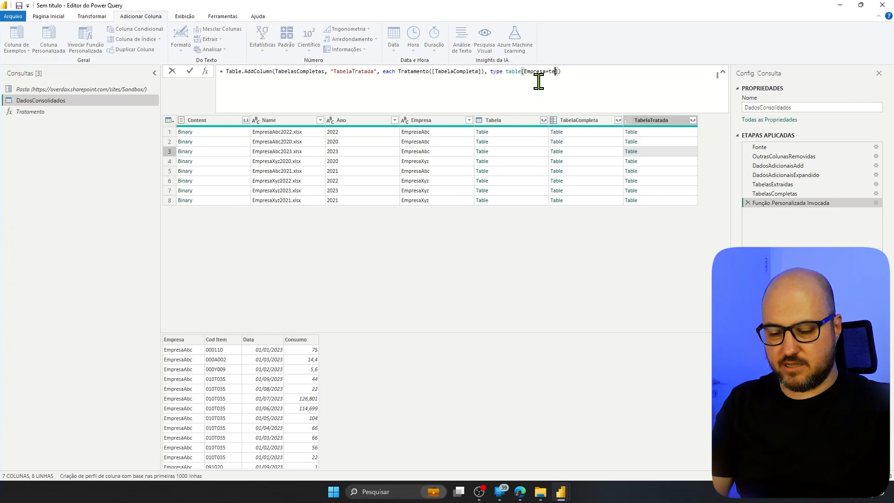
text(Cod)
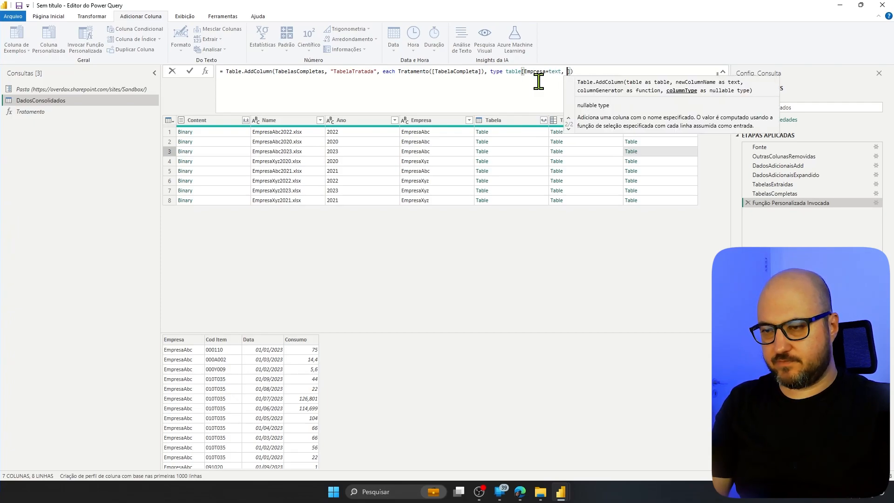
text( Item)
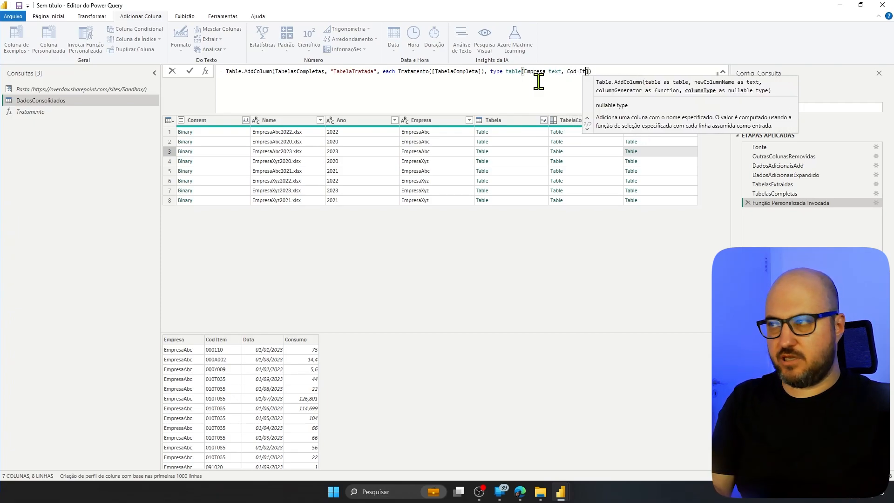
text(=te)
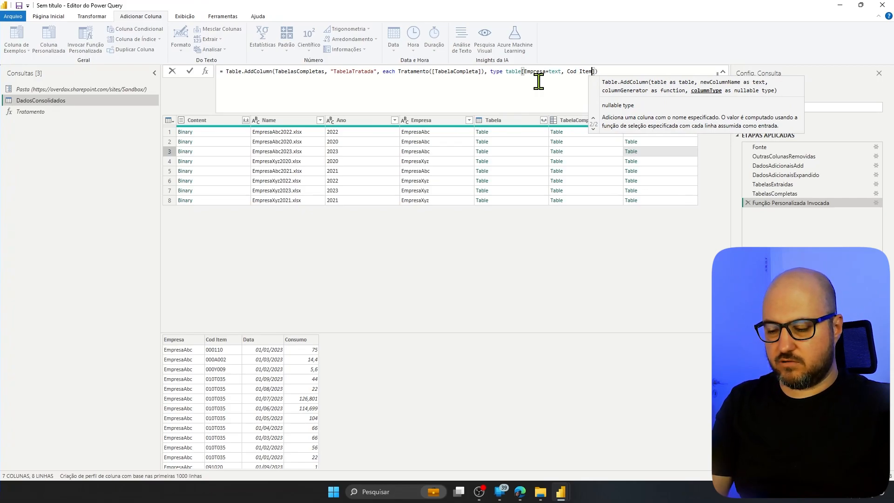
text(xt)
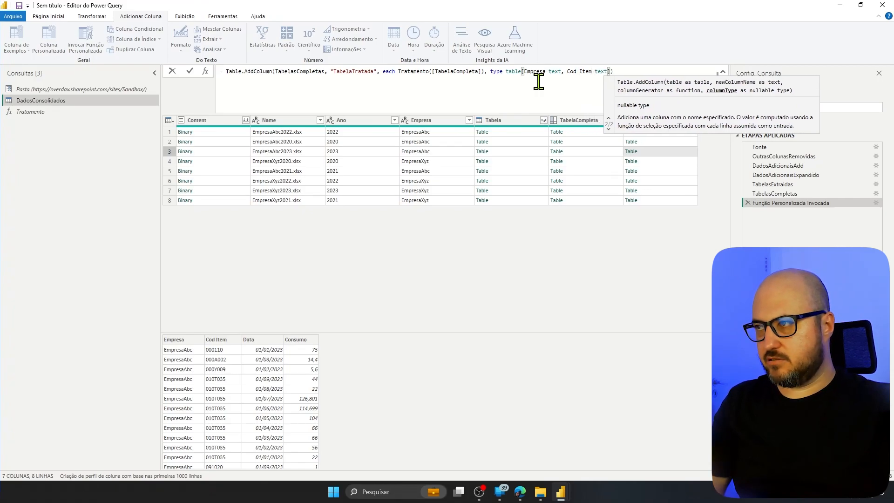
text(, )
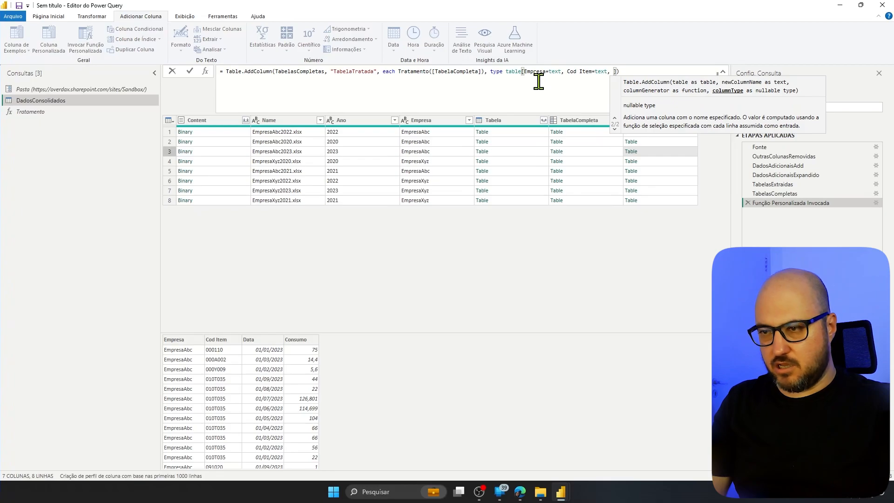
text(Data=)
text(date)
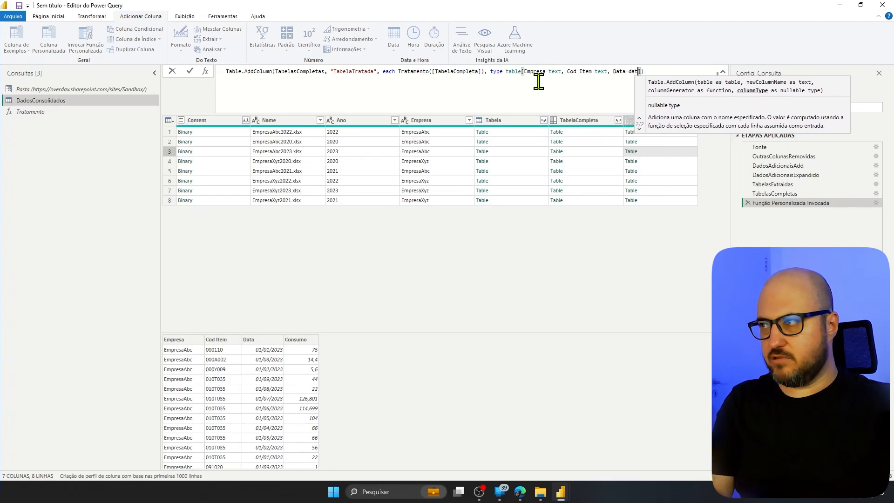
text(, Co)
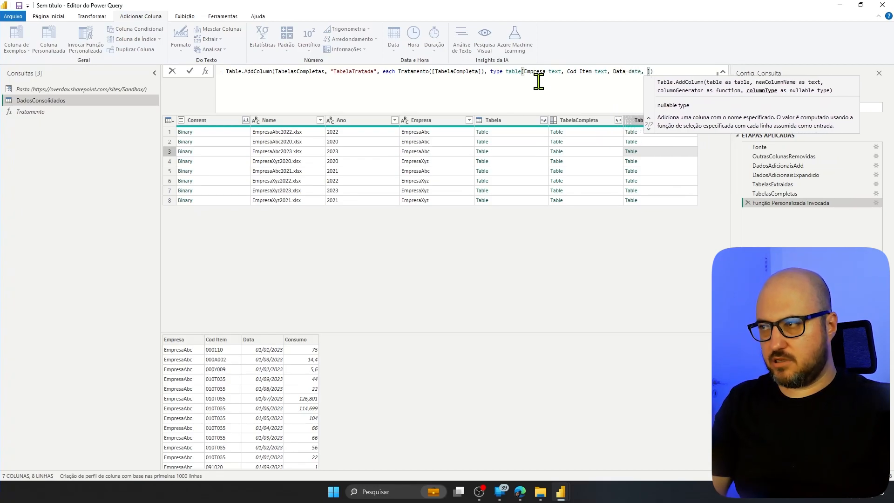
text(nsumo=number)
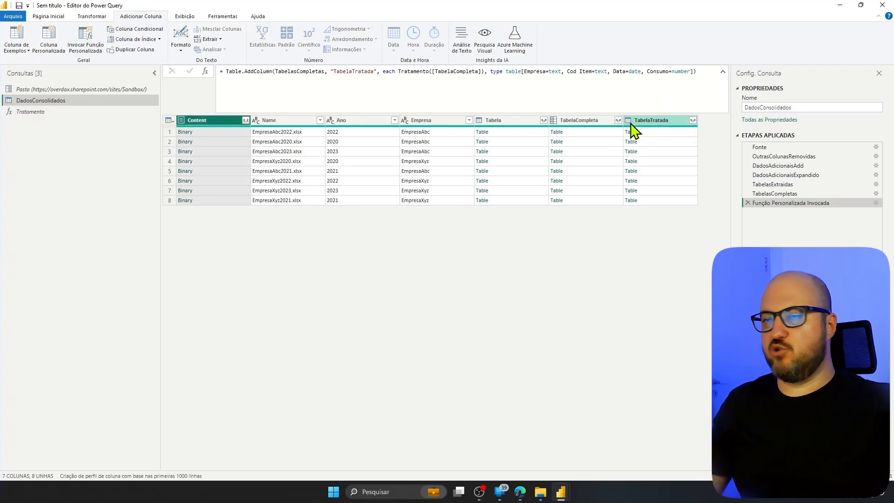
Rename the custom function invocation step of DadosConsolidados as FuncaoInvocada
right_click(802, 214)
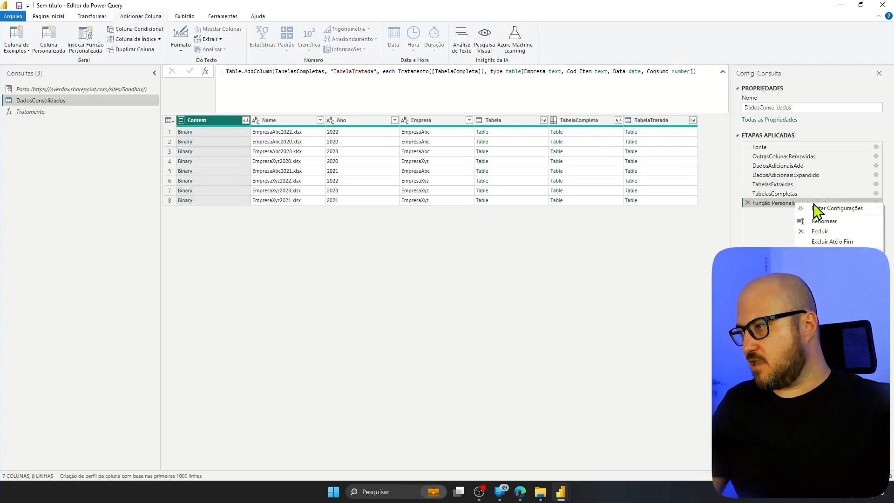
click(831, 225)
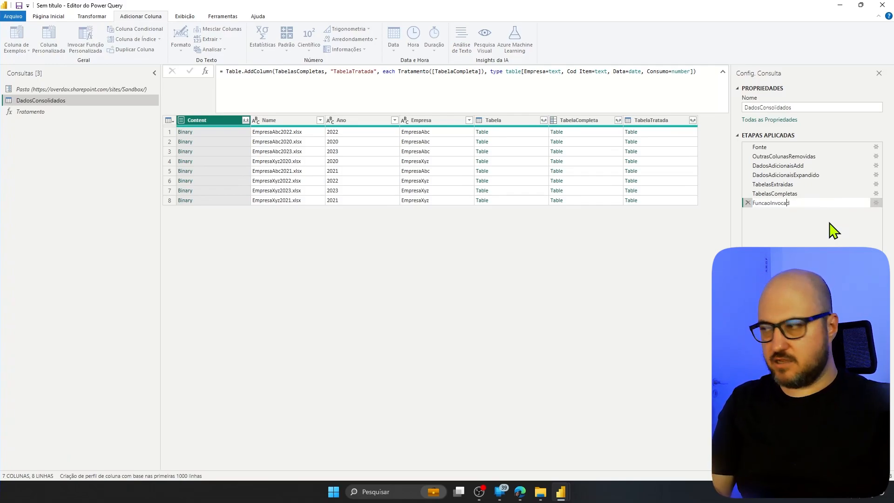
key(Return)
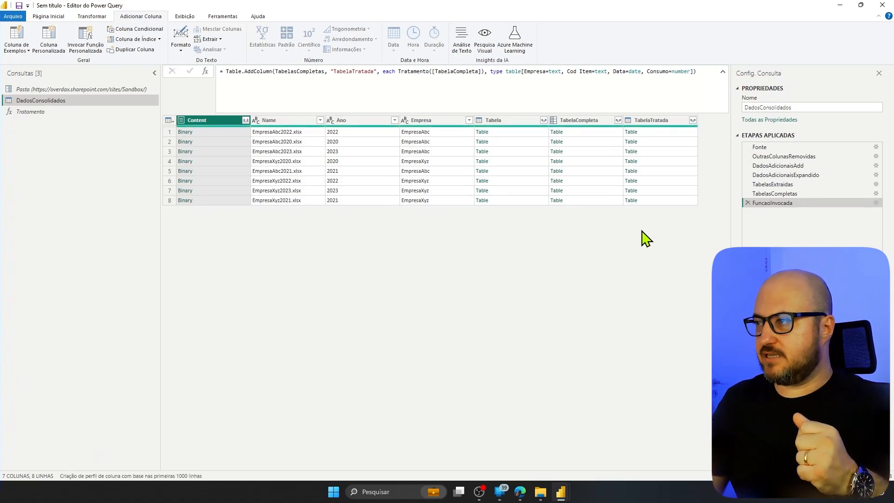
Remove all columns except TabelaTratada and rename the resulting applied step as ColunaSelecionada
right_click(662, 127)
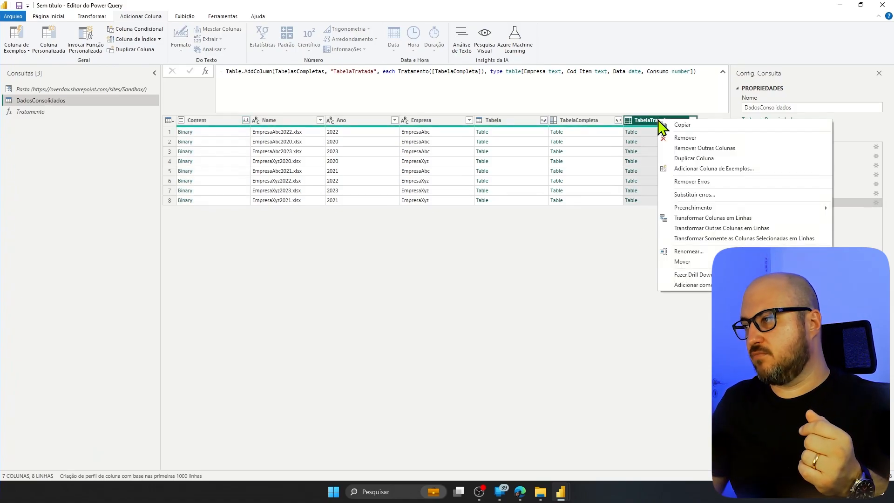
click(693, 148)
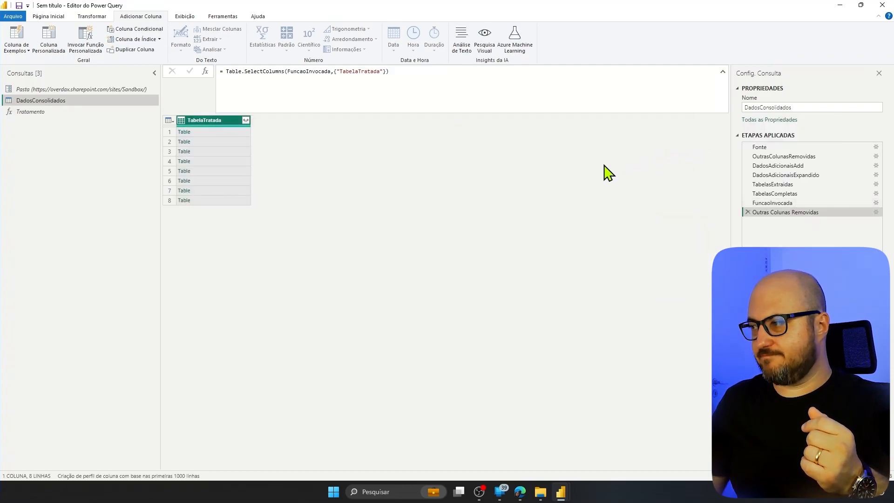
right_click(795, 213)
click(821, 228)
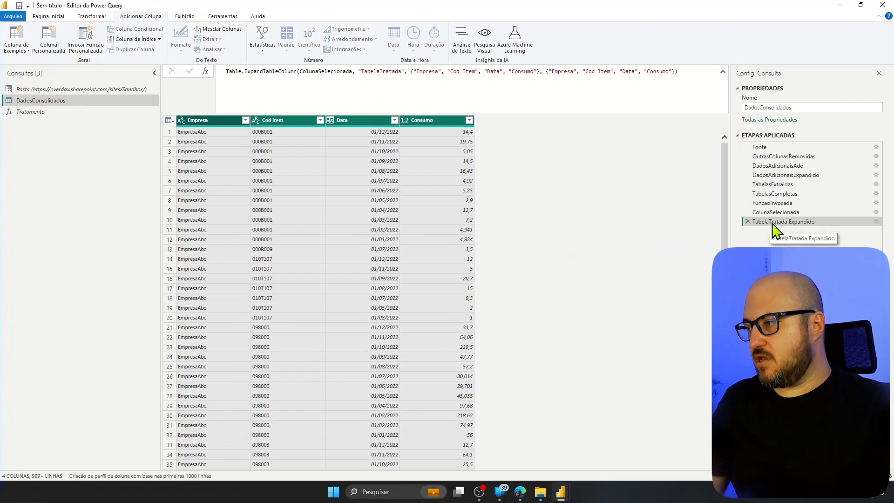
Rename the TabelaTratada Expandido step as FinalEtl
right_click(773, 228)
click(804, 242)
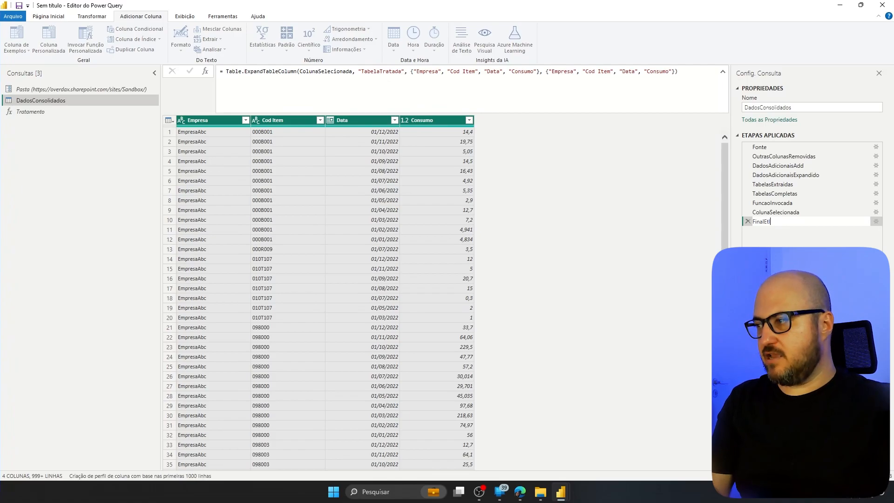
text(FinalEtl)
key(Return)
Look through the rows of the expanded DadosConsolidados table to review company, item code, date and consumption, returning to the first row
scroll(326, 265, down, 20)
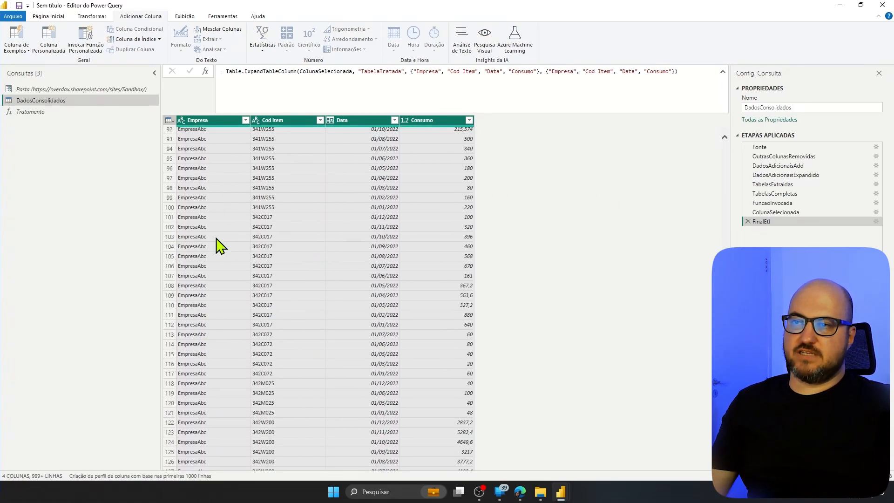
scroll(220, 246, down, 20)
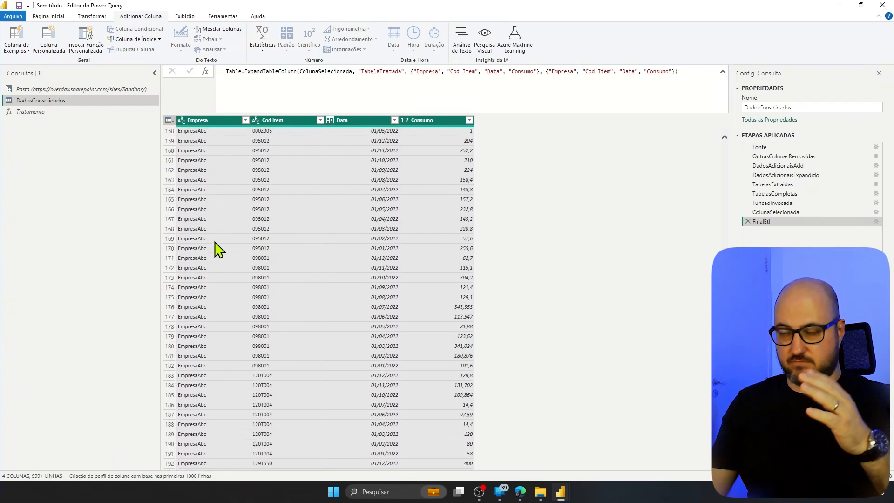
scroll(280, 206, down, 8)
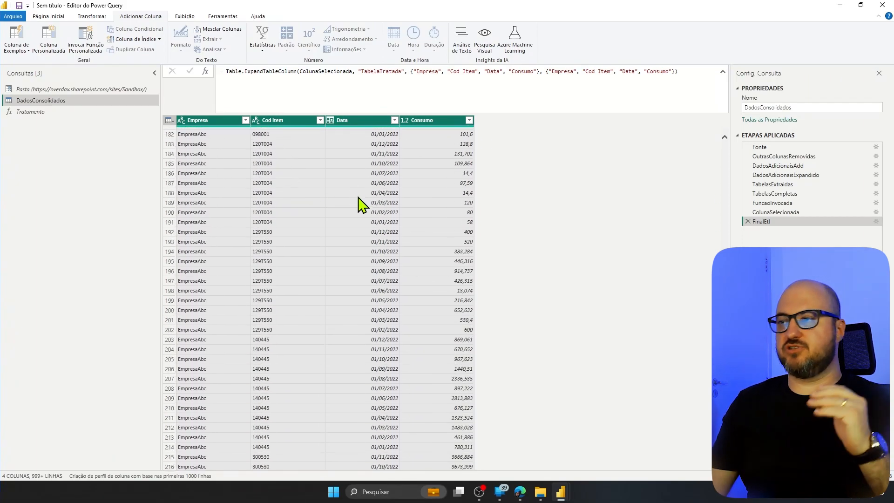
scroll(364, 207, down, 11)
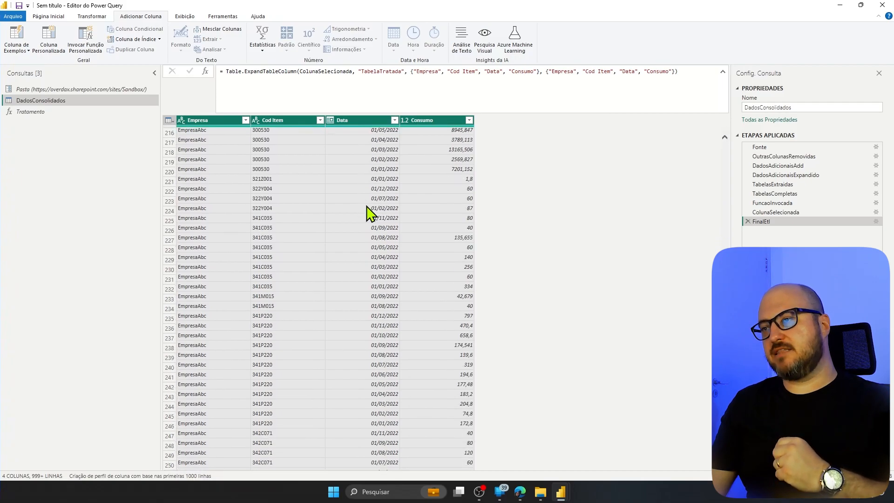
scroll(368, 214, down, 2)
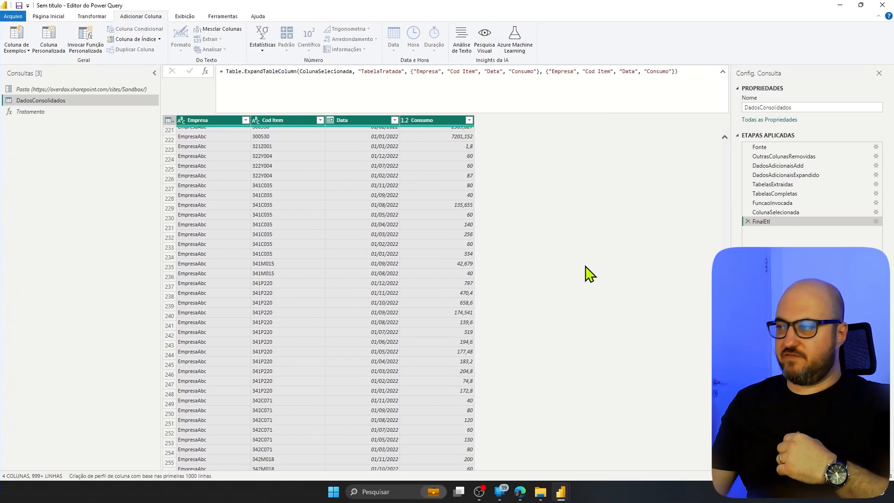
scroll(477, 280, up, 20)
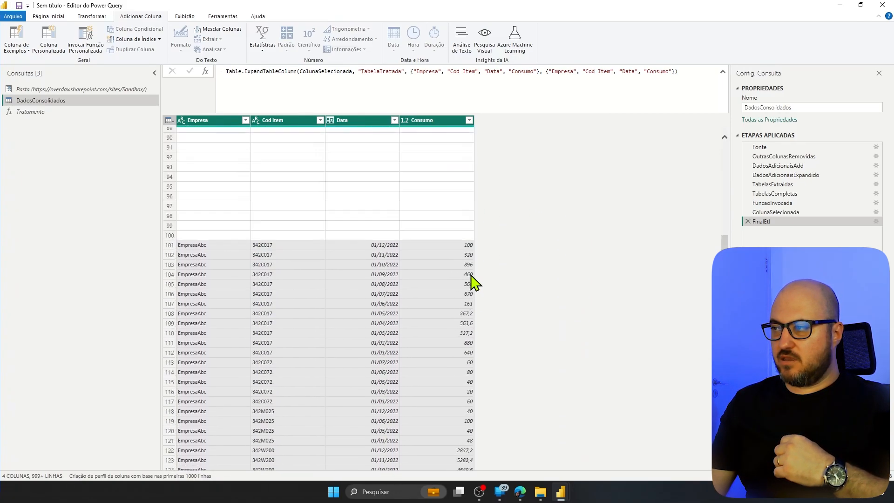
scroll(475, 282, up, 20)
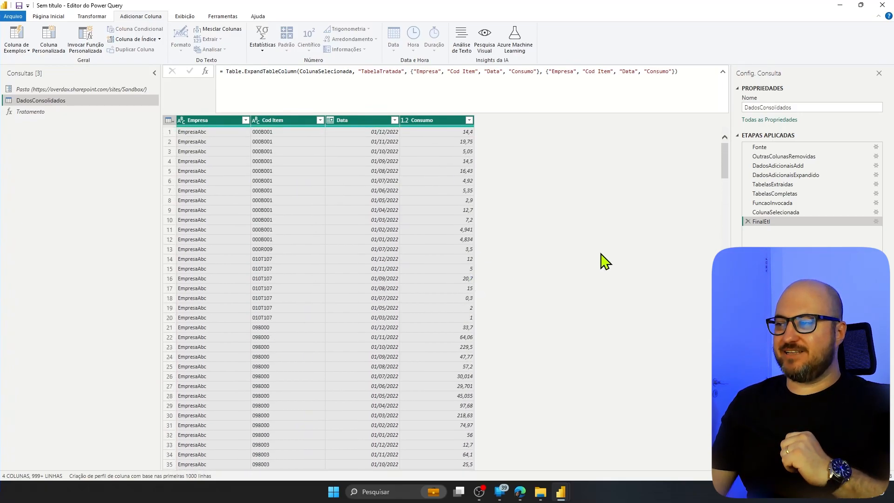